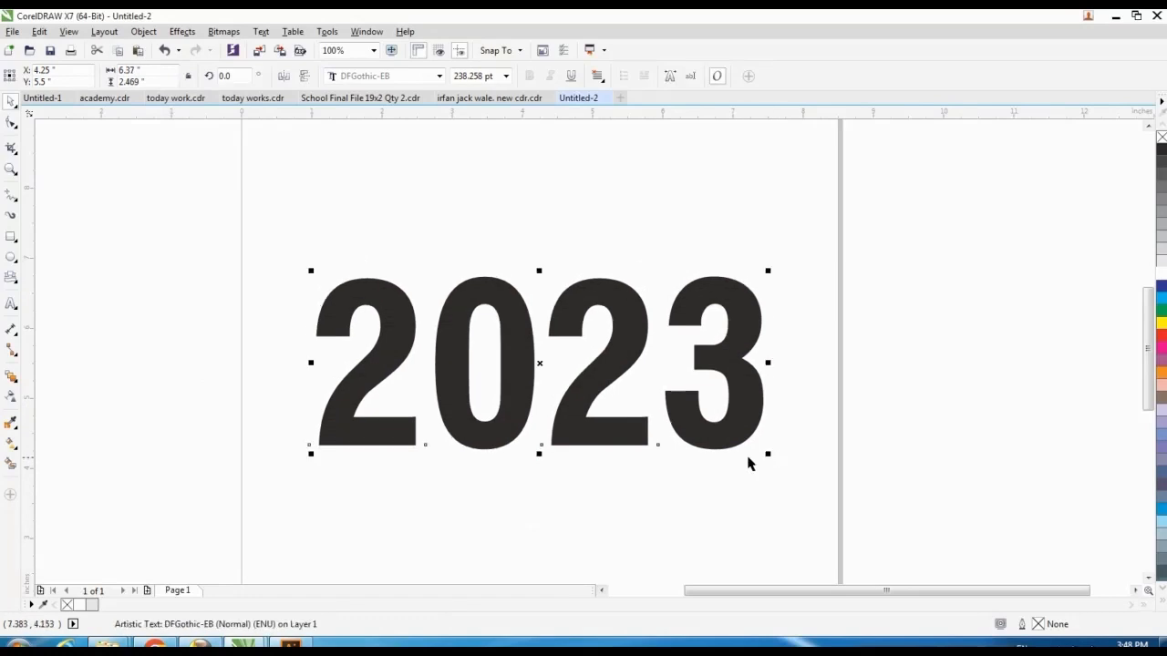
Set the 2023 text's outline width to 11 pt and convert that outline into a separate object
key("F12")
double_click(467, 233)
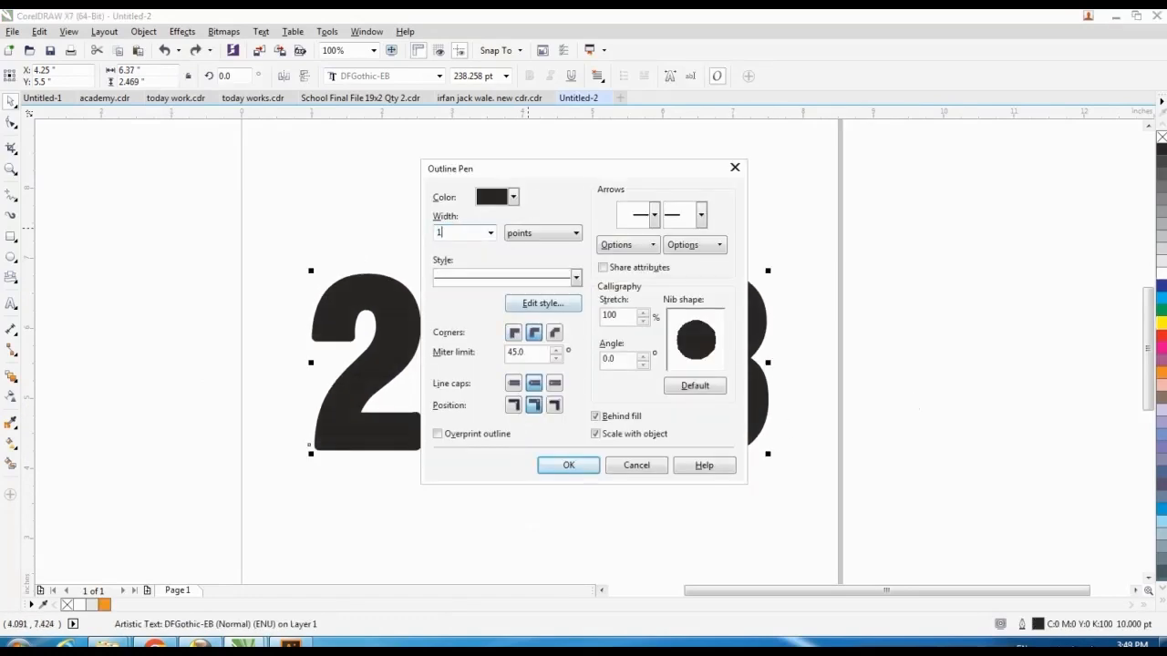
type("11")
left_click(568, 465)
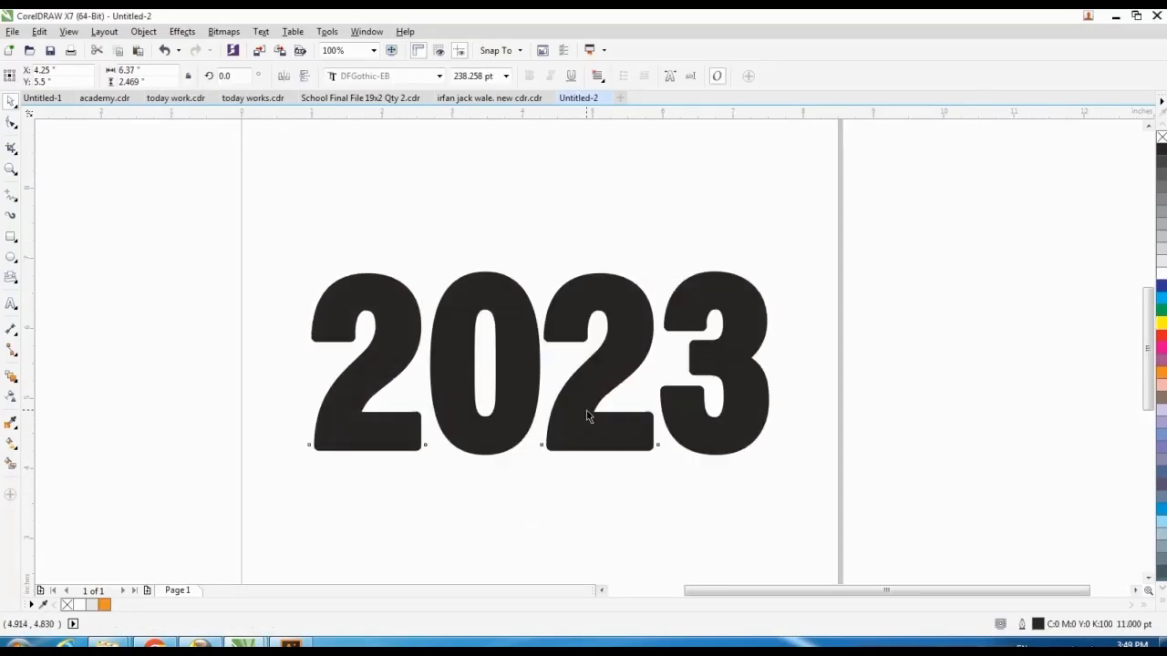
key("ctrl+q")
Fill the outline object with orange and apply a top-to-bottom linear fountain fill with orange at both ends
right_click(1161, 372)
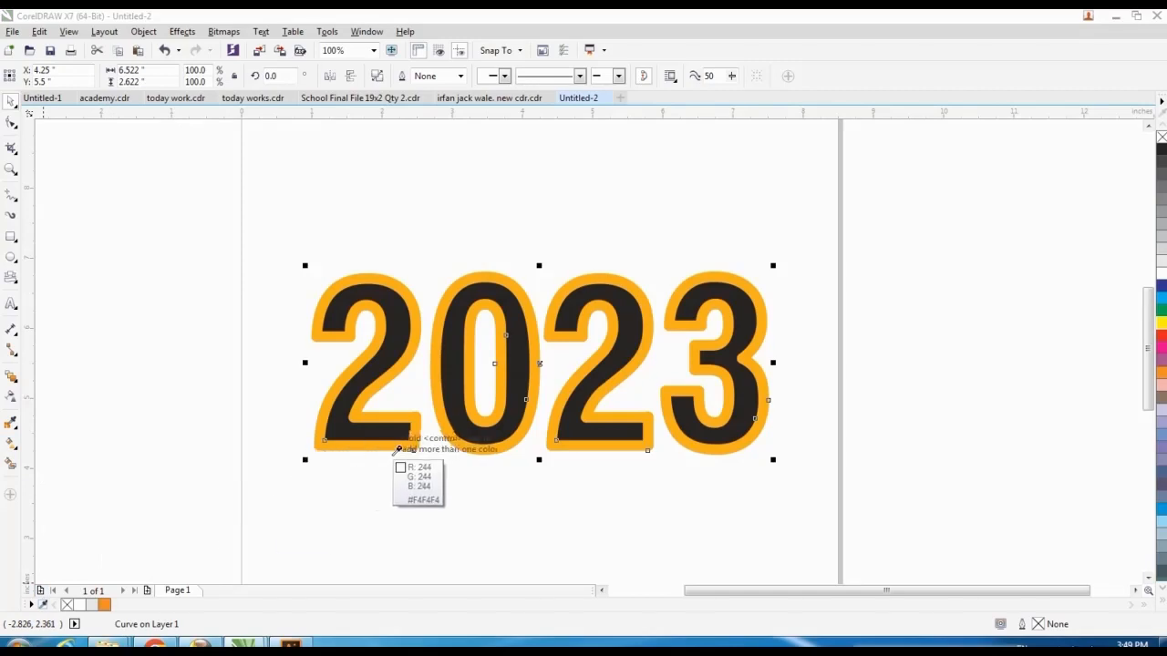
left_click(11, 443)
left_click_drag(397, 279, 404, 443)
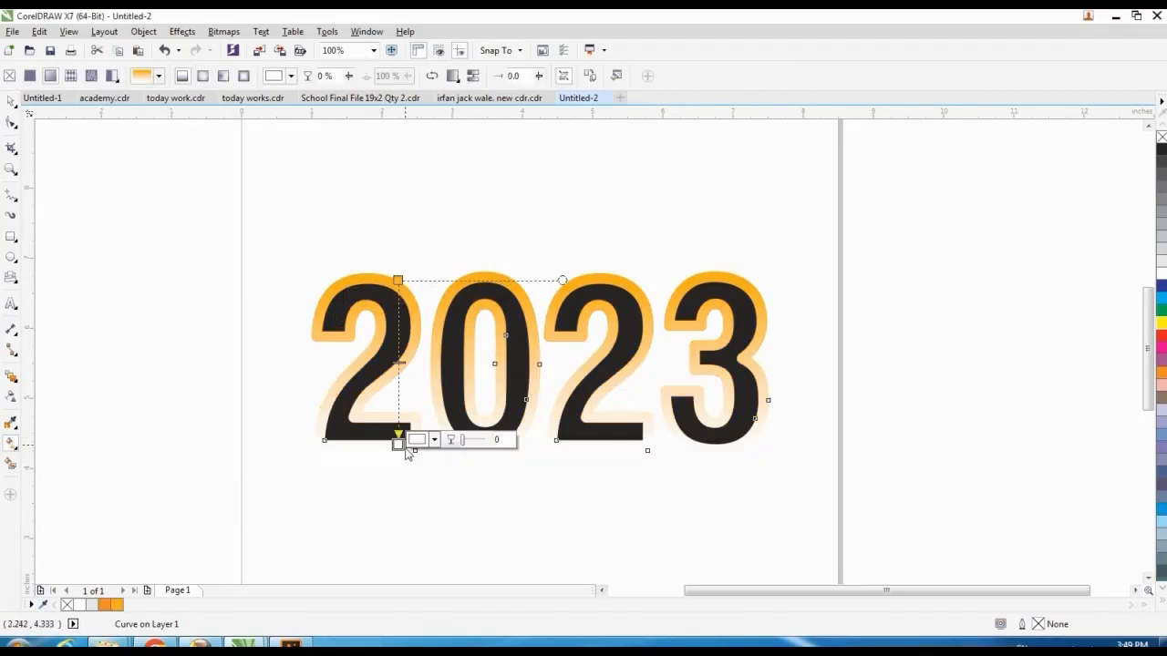
left_click_drag(230, 574, 399, 444)
key("space")
Change the end colour of the outline object's fountain fill to yellow, C5 M14 Y100 K0
key("F11")
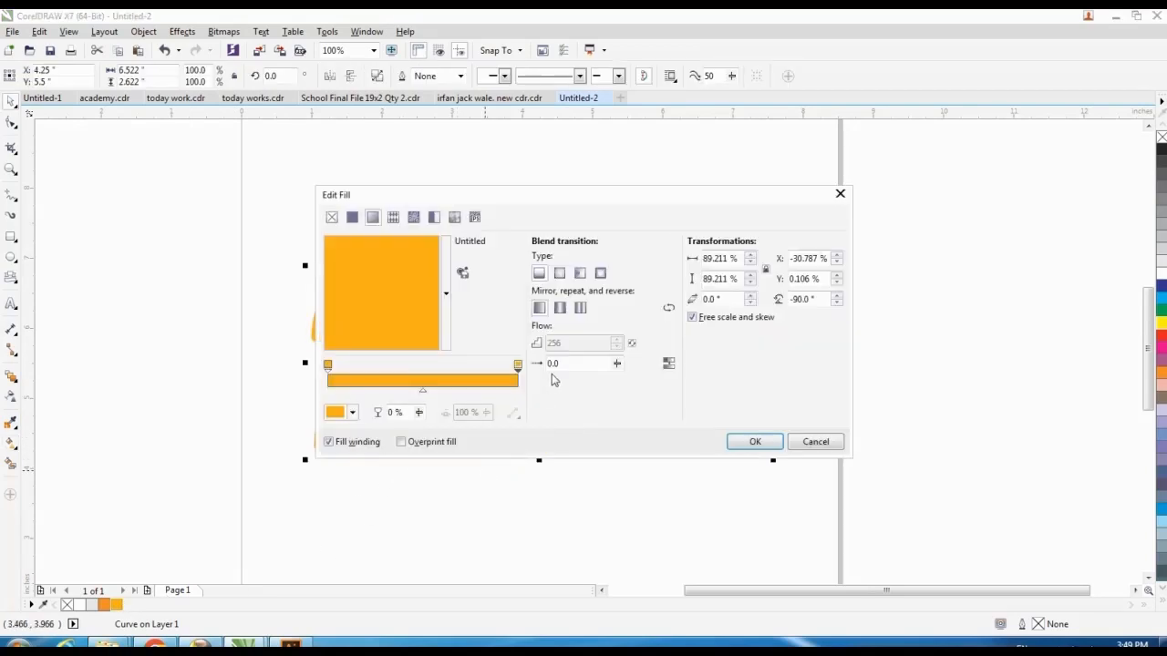
left_click(339, 412)
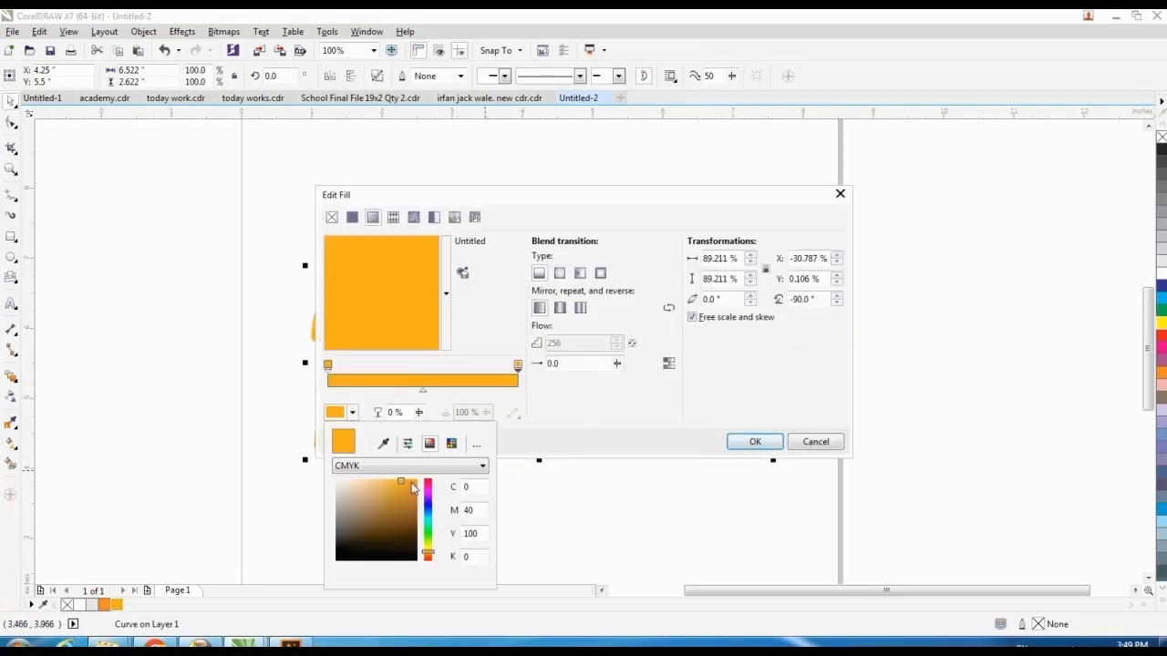
left_click(429, 551)
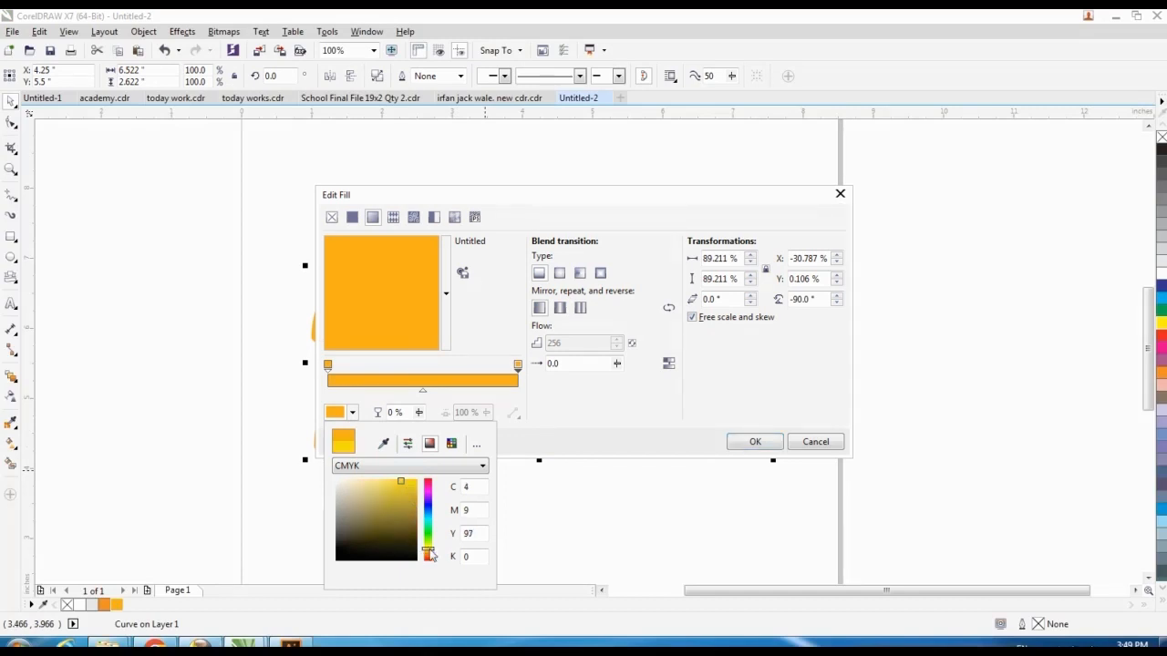
left_click_drag(429, 551, 430, 551)
mouse_move(401, 486)
left_mouse_down()
mouse_move(404, 497)
mouse_move(393, 490)
mouse_move(413, 485)
left_mouse_up()
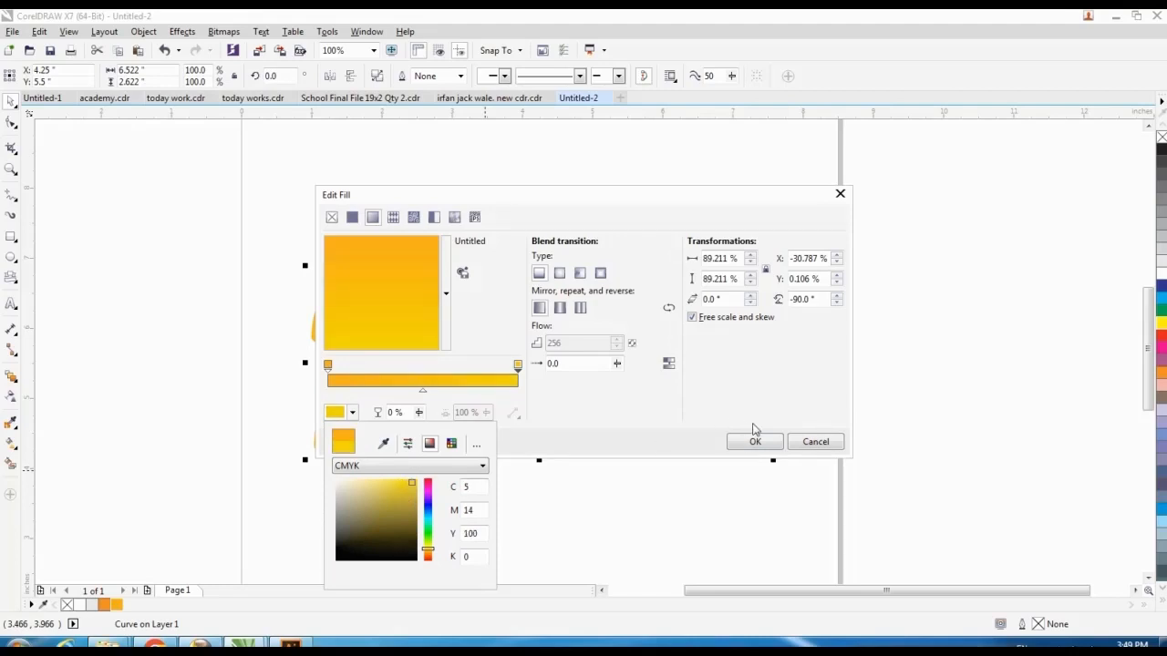
left_click(751, 442)
left_click(753, 442)
left_click(667, 473)
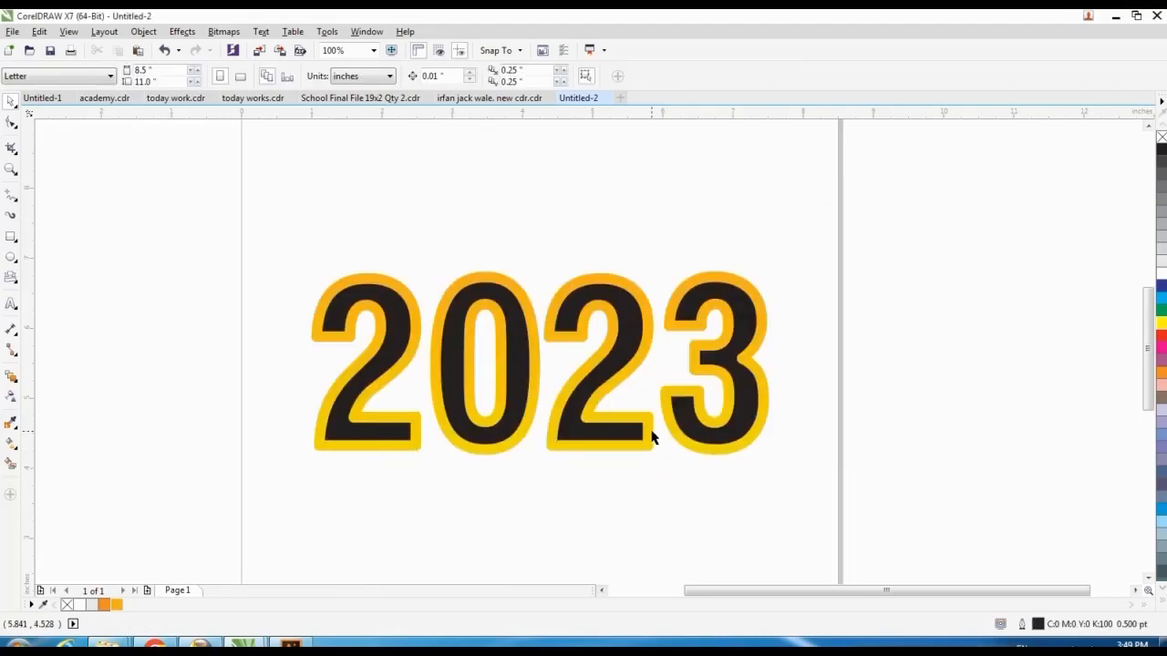
Bring the black 2023 text in front of the gradient outline object, keeping its original position
left_click(652, 437)
left_click(659, 475)
left_click(626, 437)
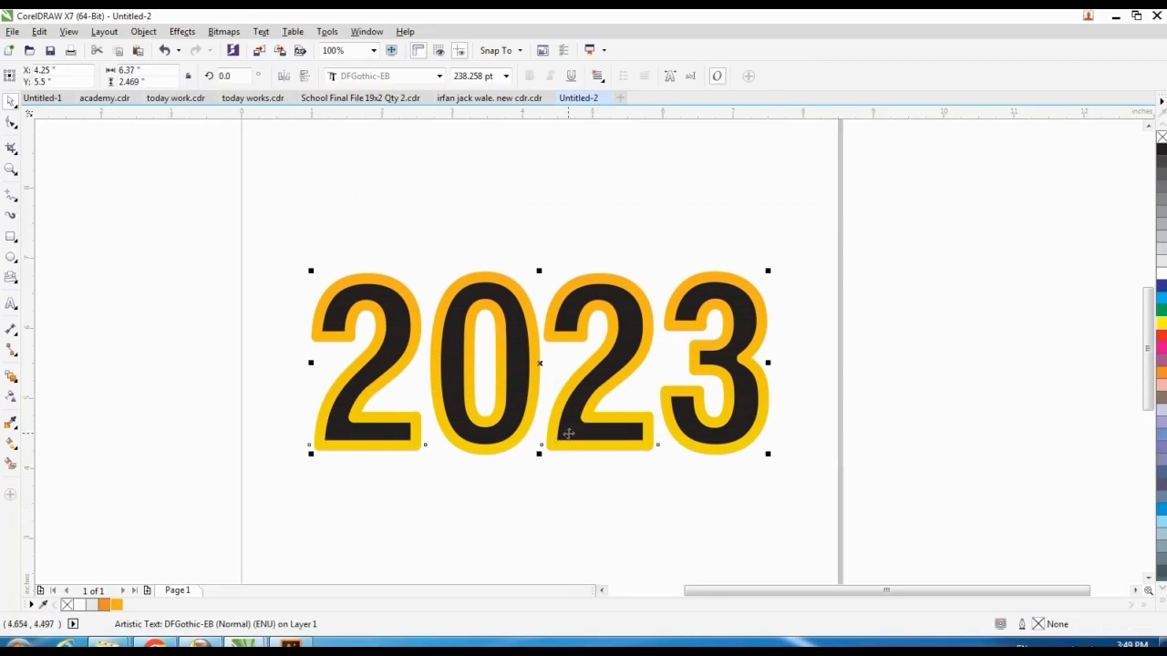
left_click_drag(568, 434, 574, 387)
key("ctrl+z")
key("shift+Page_Up")
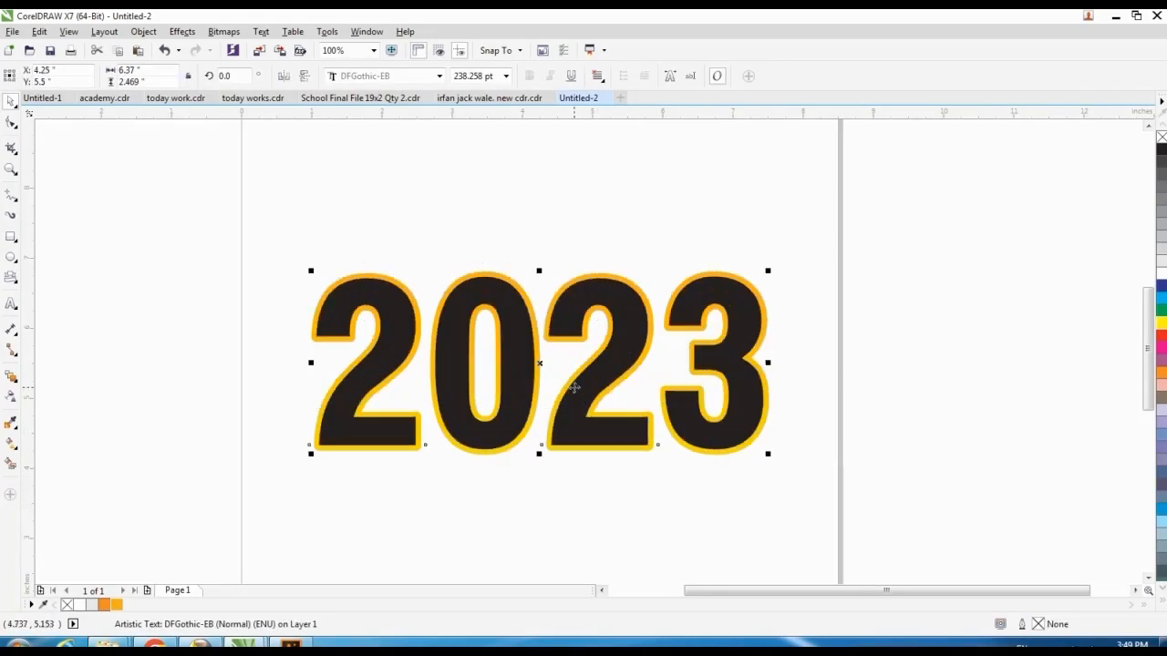
Give the front 2023 text a yellow 2.0 pt outline with round corners and caps, scaling with the object, and remove its fill
key("F12")
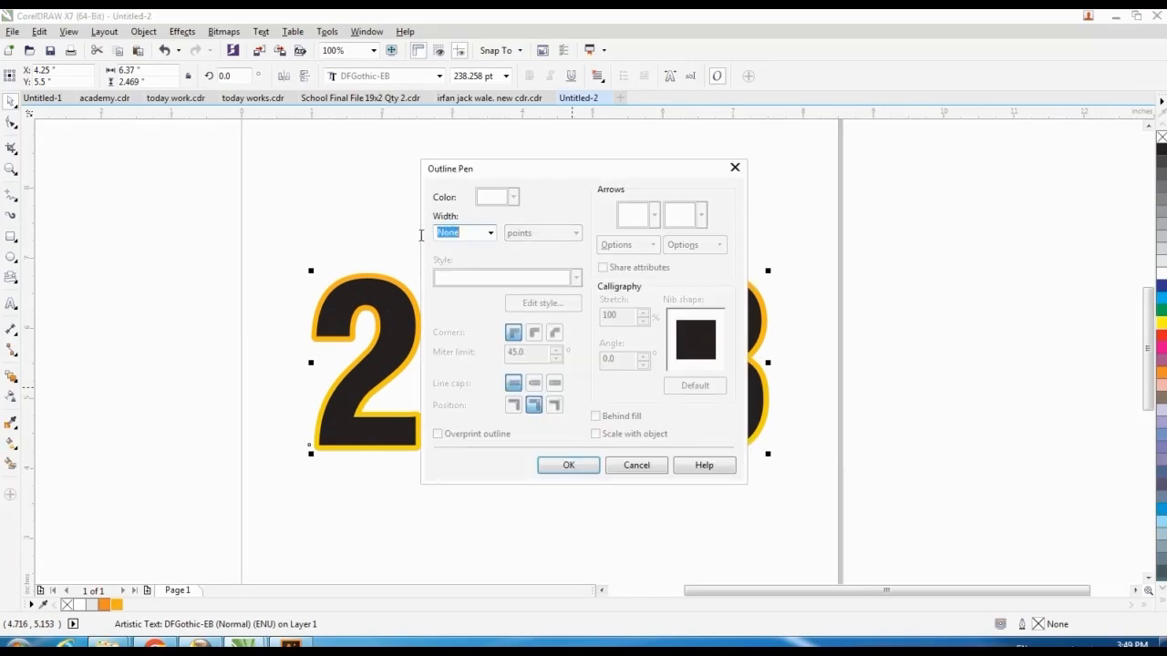
type("2")
left_click(490, 232)
left_click(451, 309)
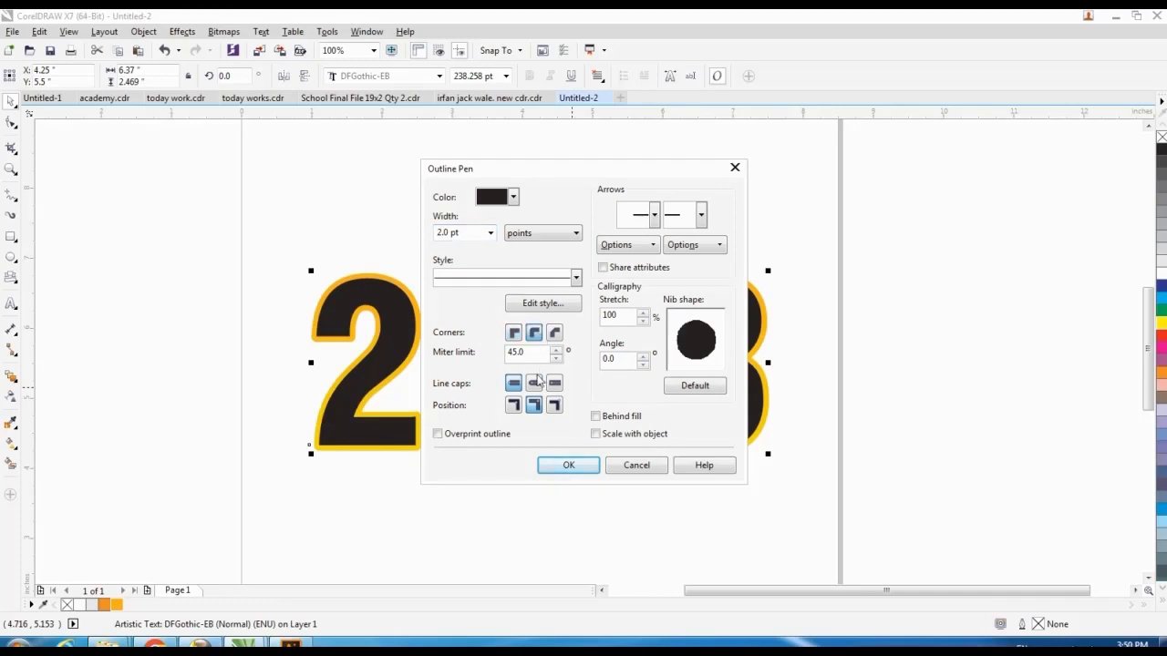
left_click(536, 383)
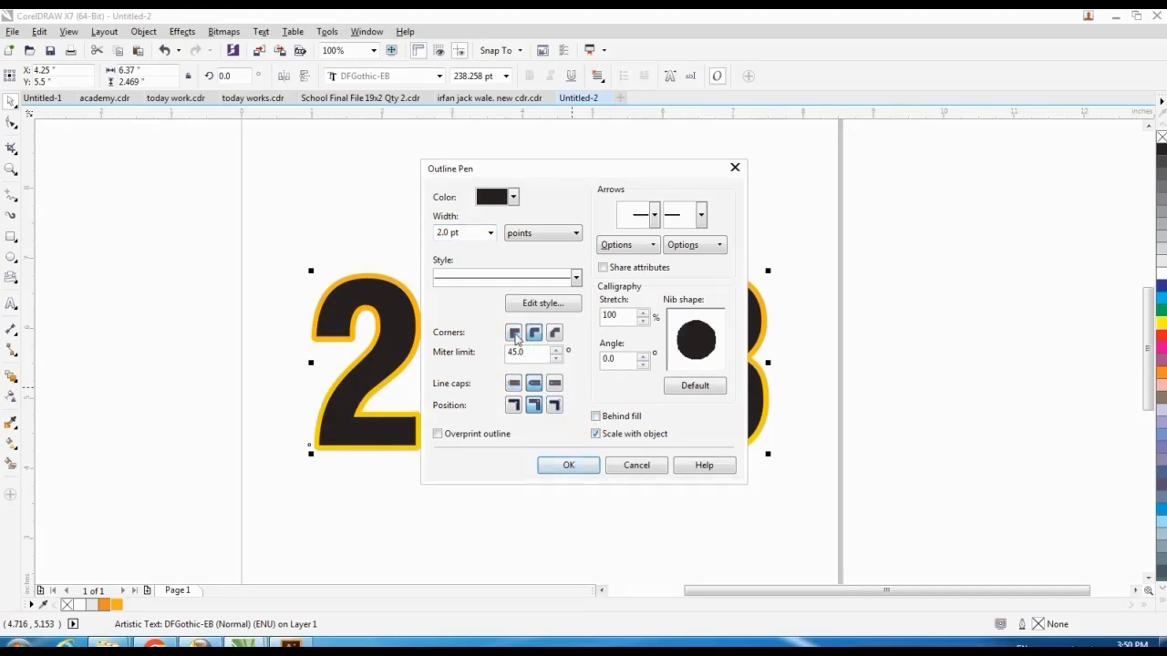
left_click(588, 466)
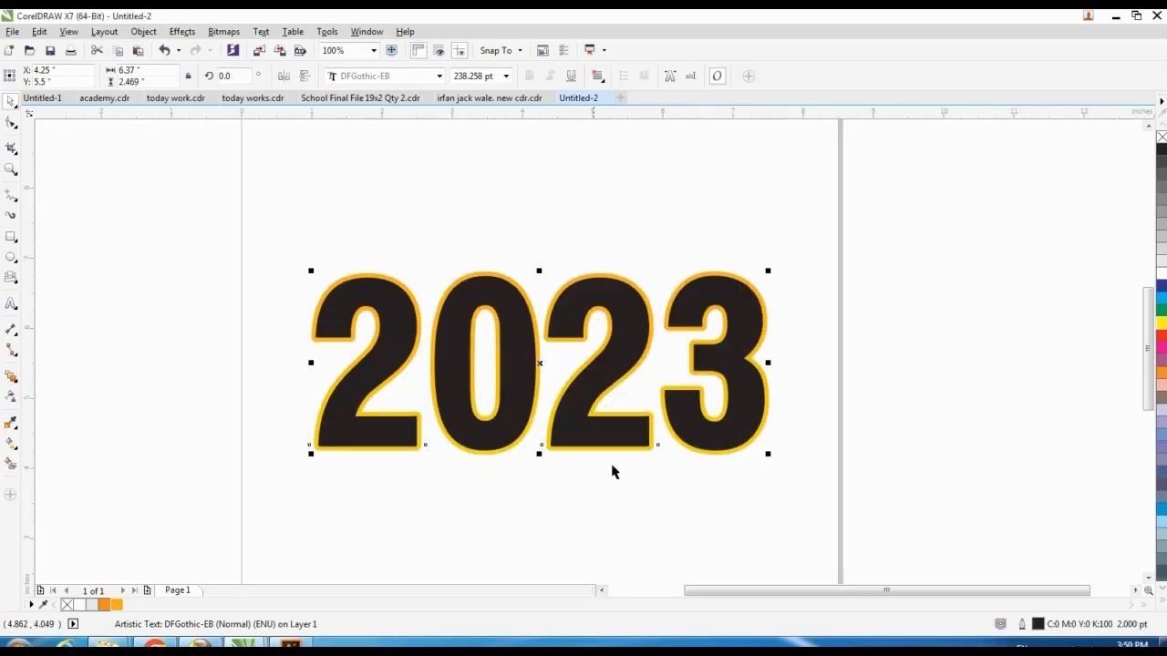
right_click(1160, 324)
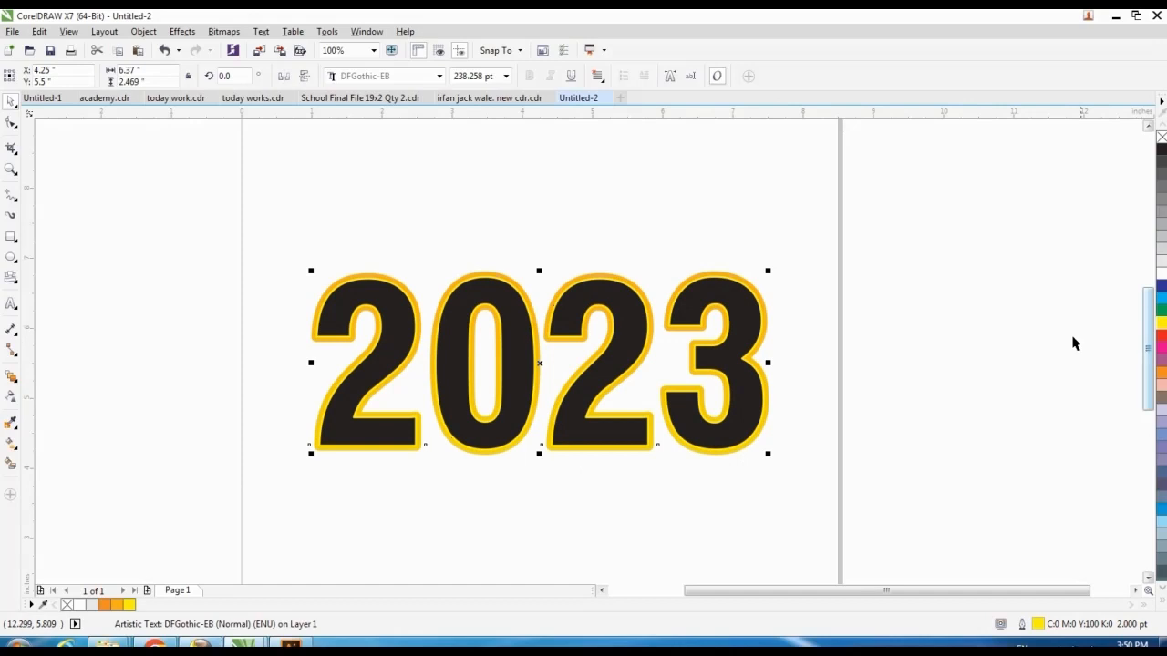
left_click(1160, 137)
Set the yellow text outline's width to 3.0 pt and its line style to a finely dotted pattern
key("F12")
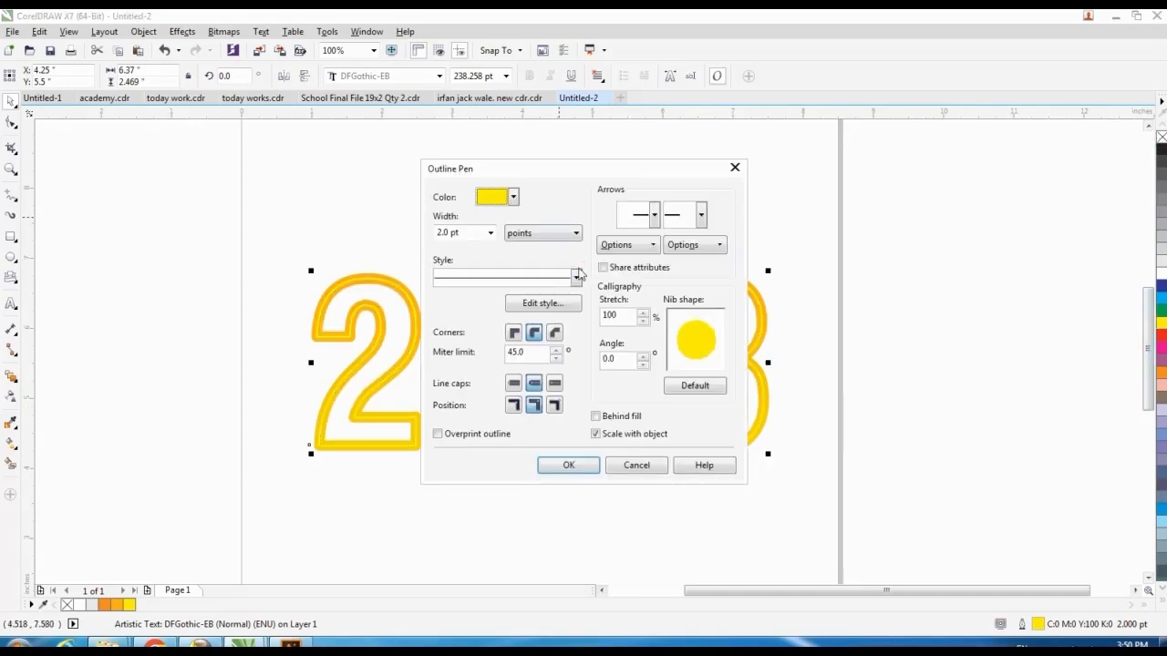
left_click(490, 233)
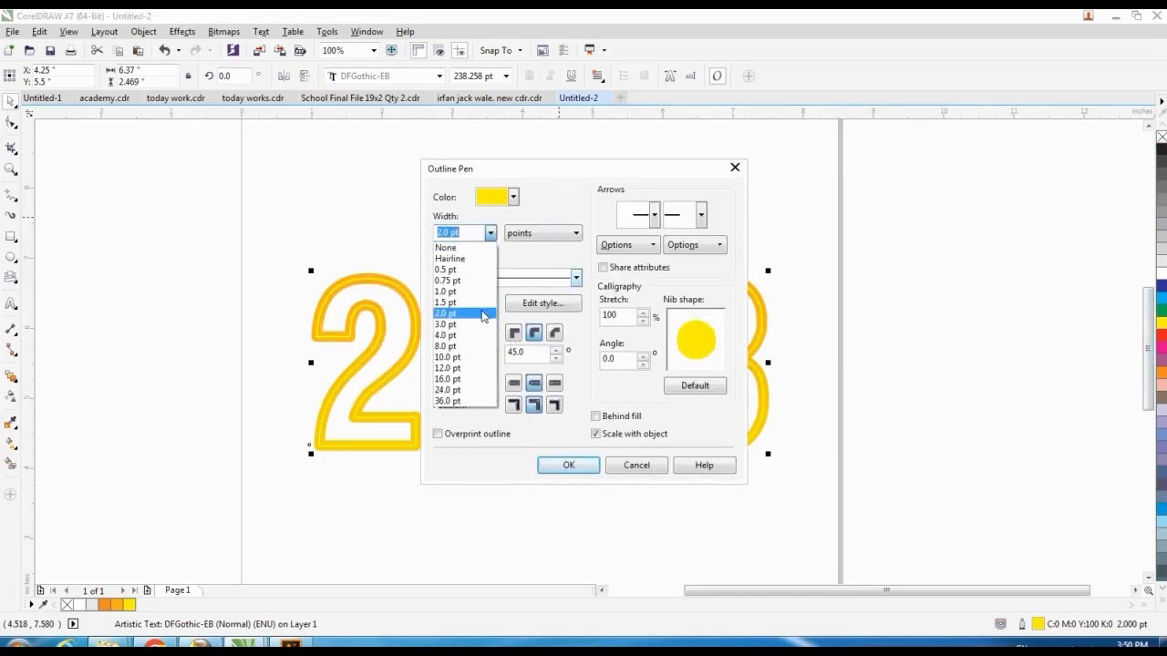
left_click(481, 326)
left_click(575, 278)
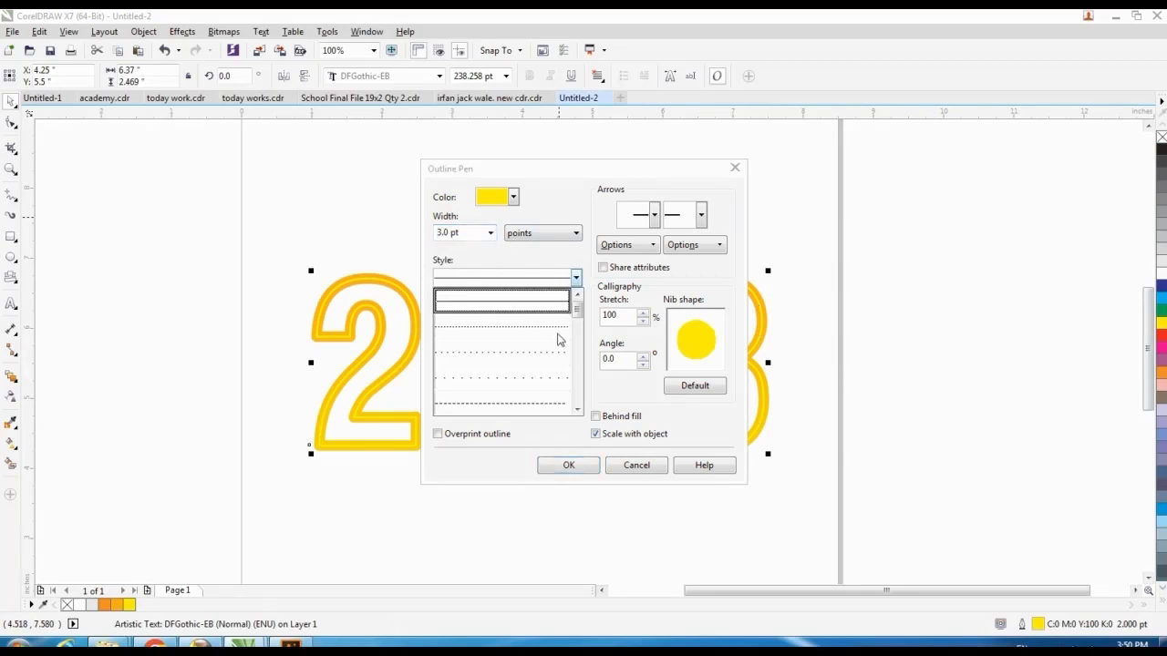
left_click(578, 345)
left_click(571, 468)
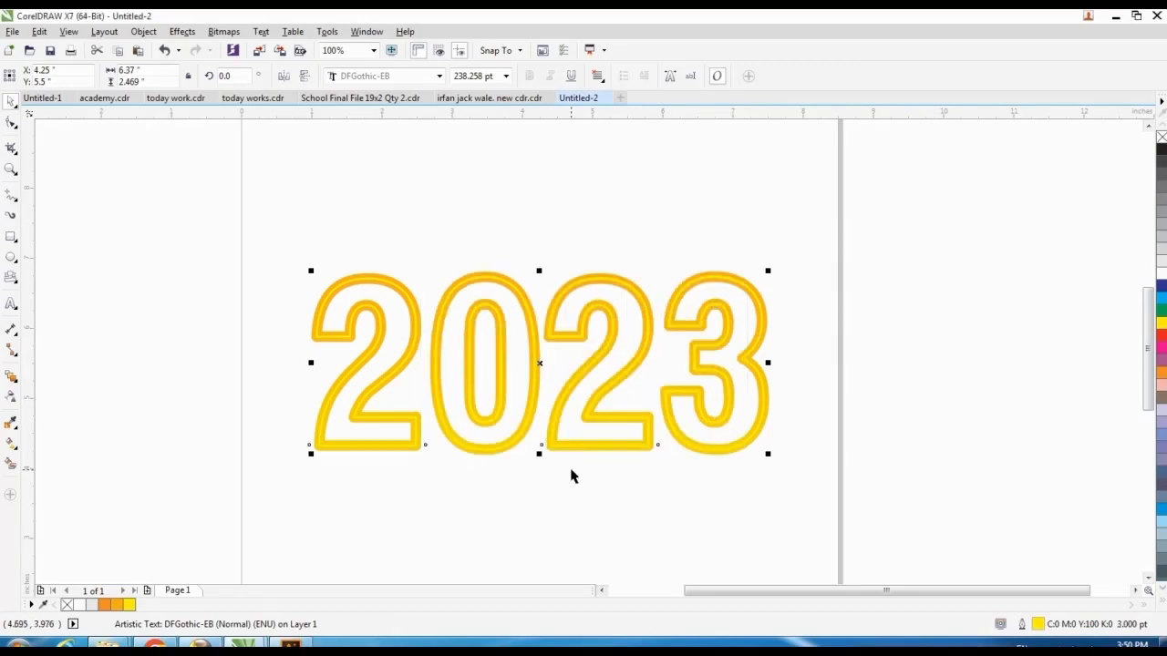
Reduce the yellow text outline's width to 1.5 pt
key("F12")
left_click(467, 235)
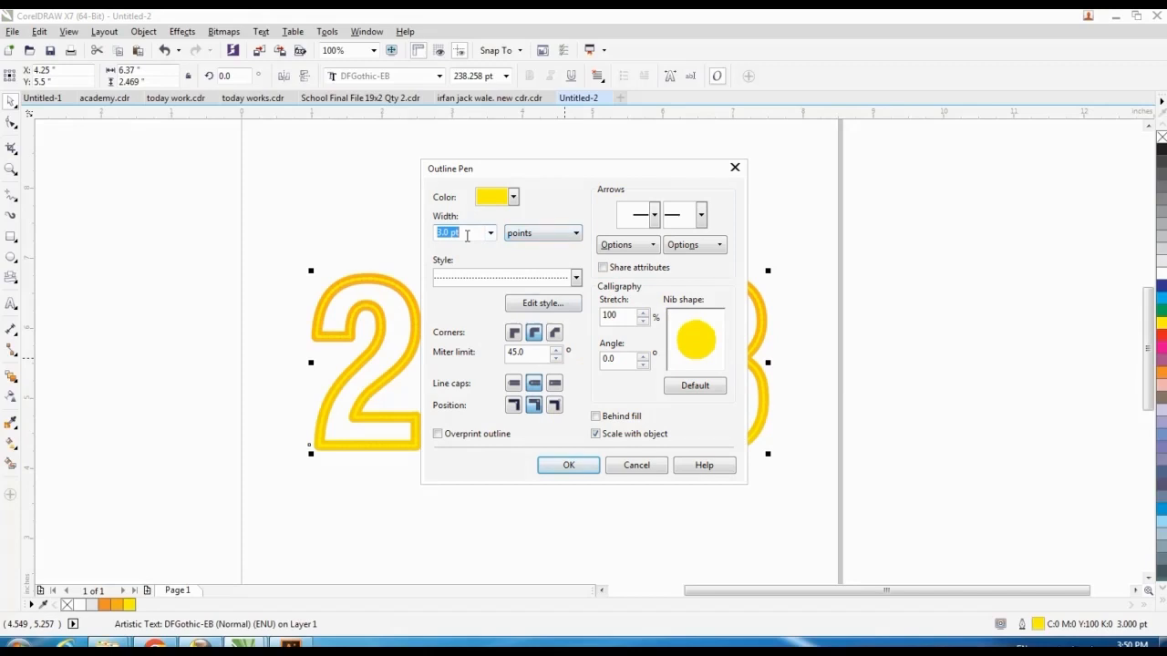
type("1.5")
key("Return")
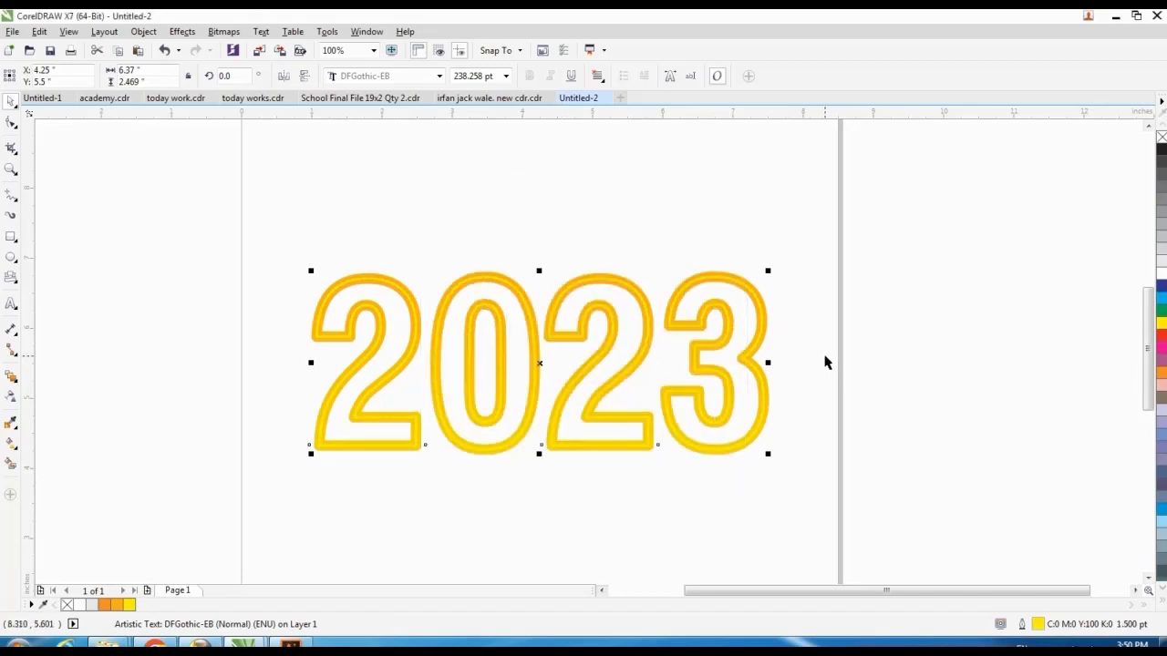
key("shift+F2")
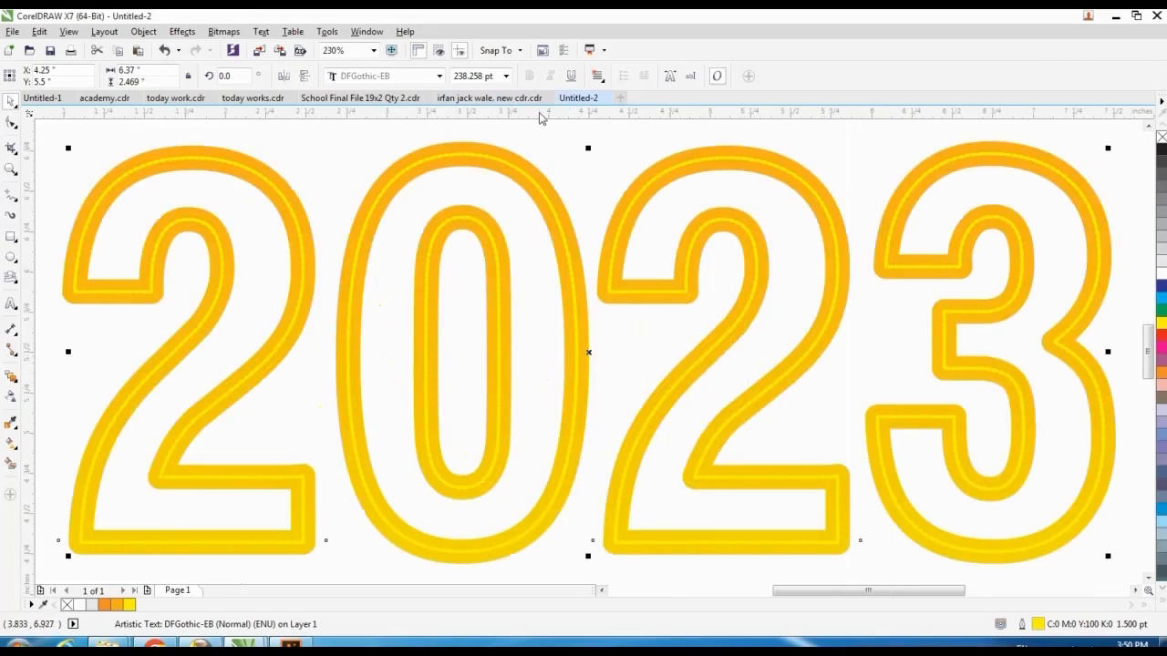
Change the yellow outline's line style to a more widely spaced dotted pattern so it resembles stitching
key("F12")
left_click(576, 277)
left_click(551, 358)
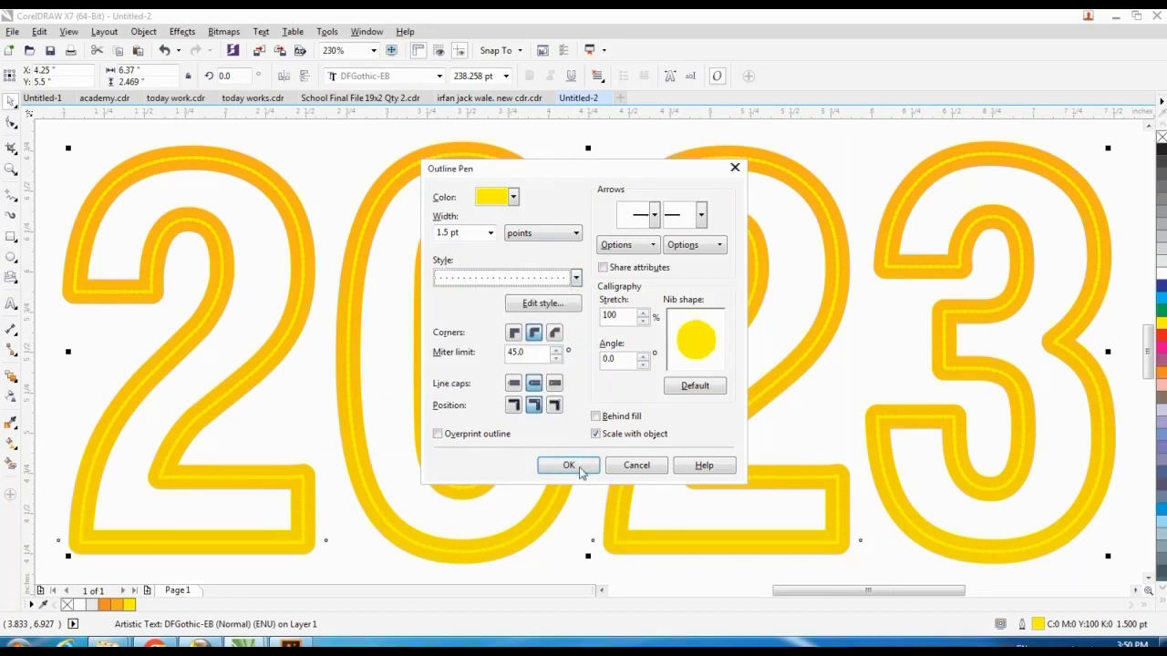
left_click(578, 465)
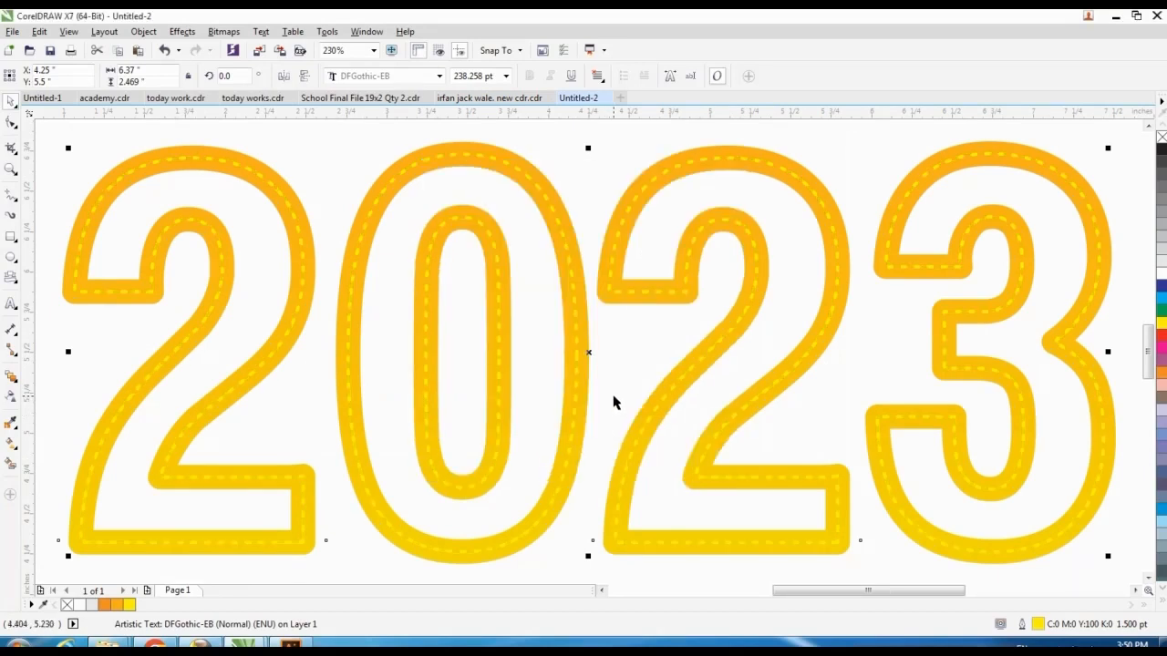
Use Smart Fill to create filled shapes inside all four digits of 2023
scroll(592, 410, "down", 3)
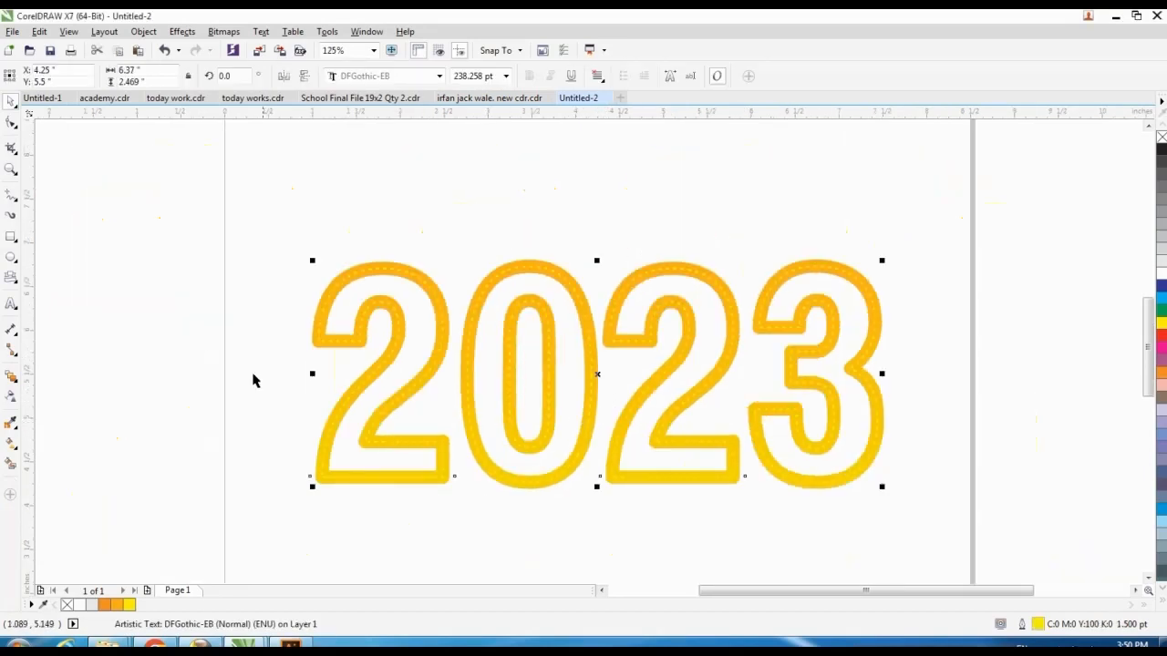
left_click(10, 464)
left_click(352, 414)
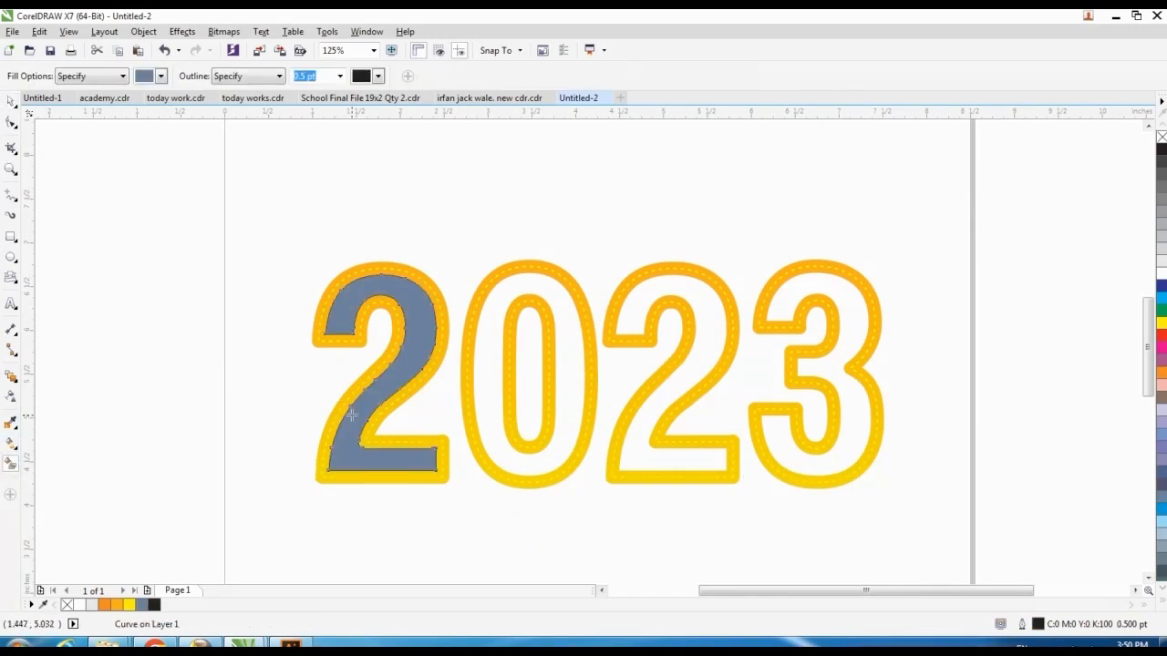
left_click(490, 400)
left_click(666, 398)
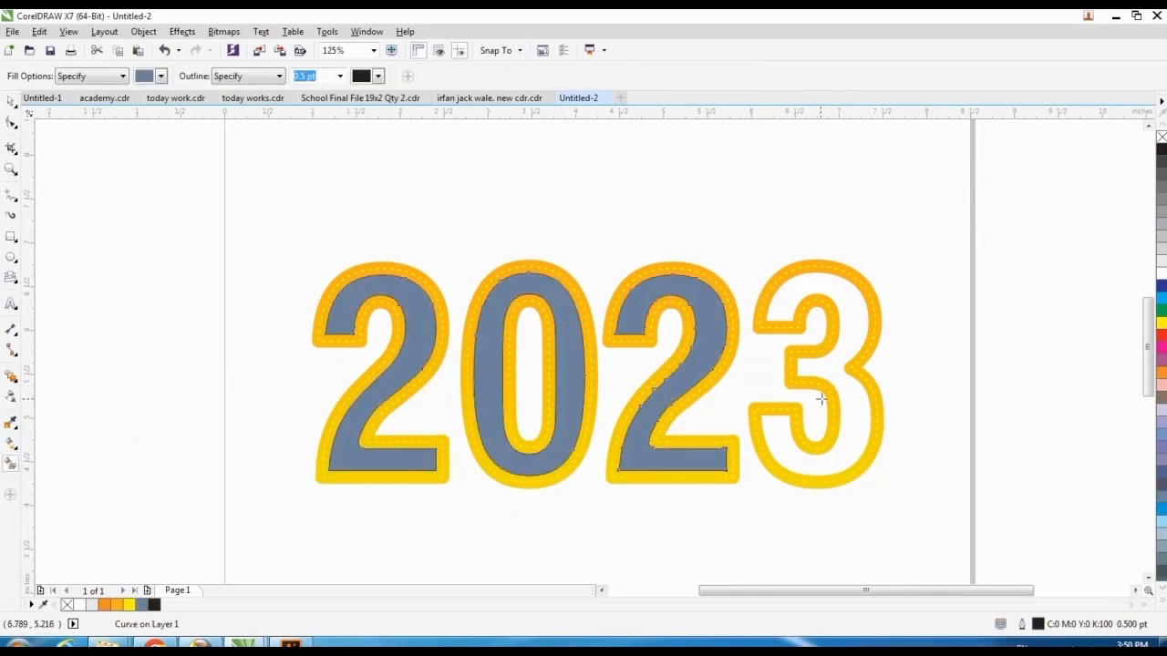
left_click(841, 411)
key("space")
Group the four filled digit shapes and colour the group near-black
left_click(678, 394, "shift")
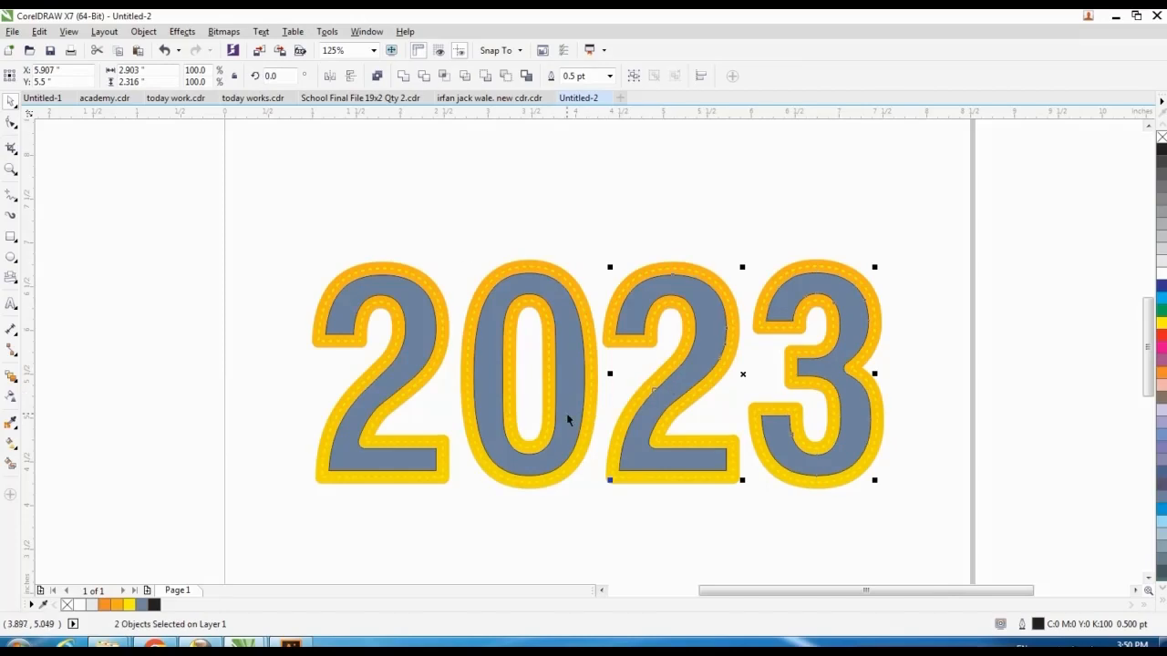
left_click(570, 418, "shift")
left_click(372, 407, "shift")
key("ctrl+g")
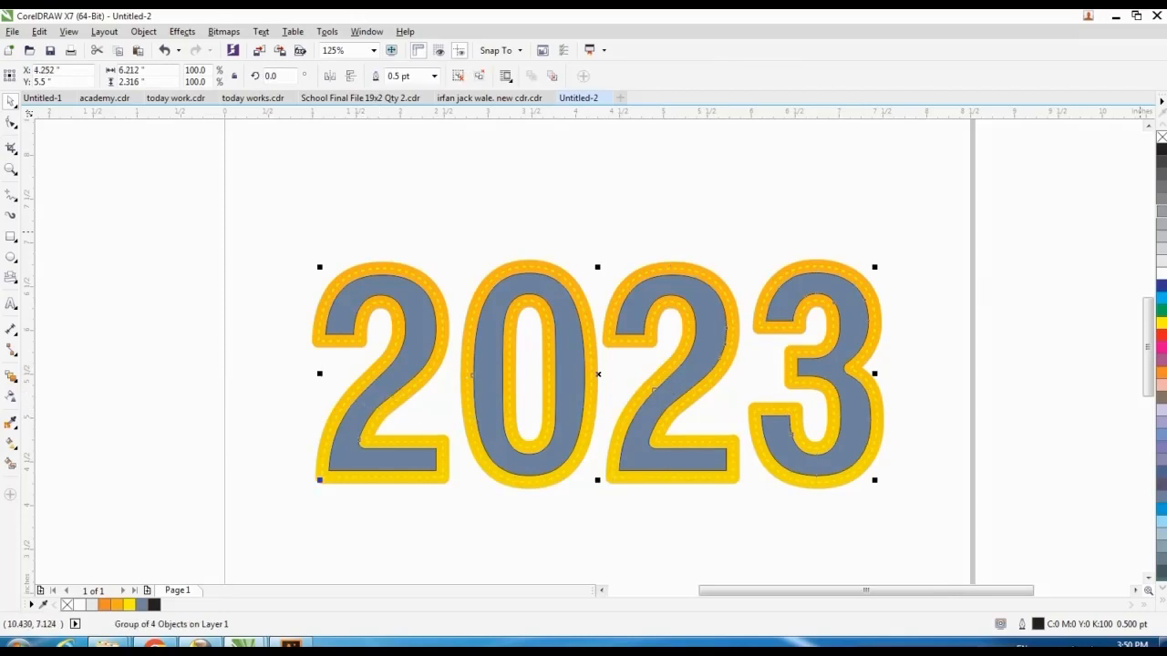
left_click(1161, 160)
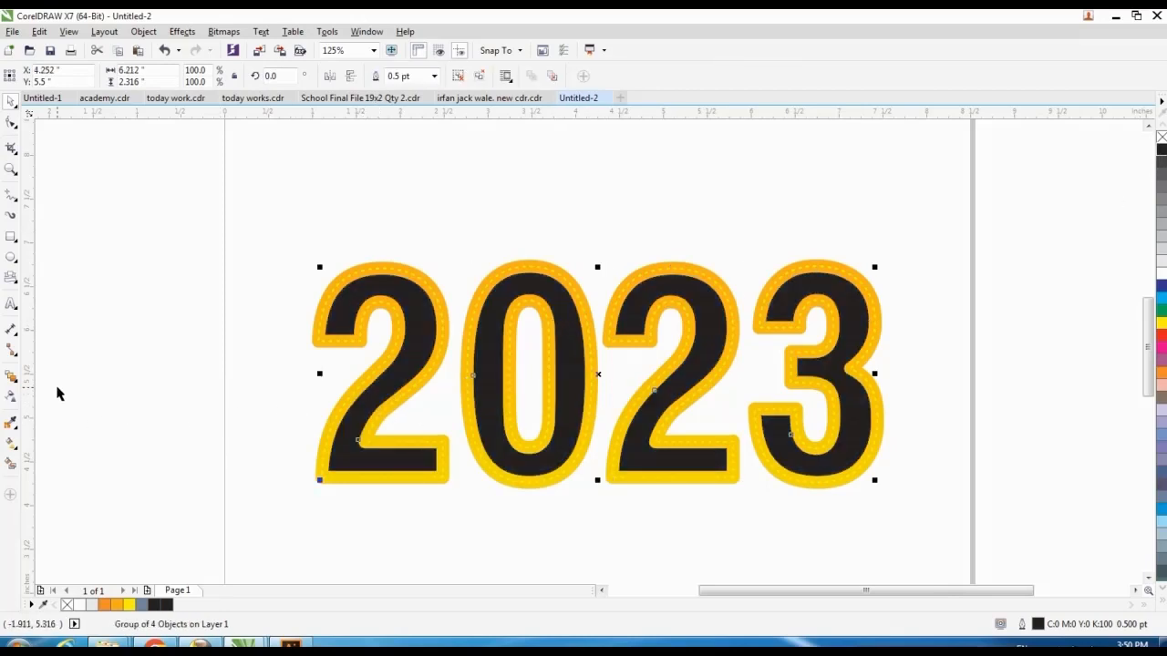
Apply a vertical linear fountain fill to the digit group, from near-black at the top to dark grey at the bottom
left_click(11, 445)
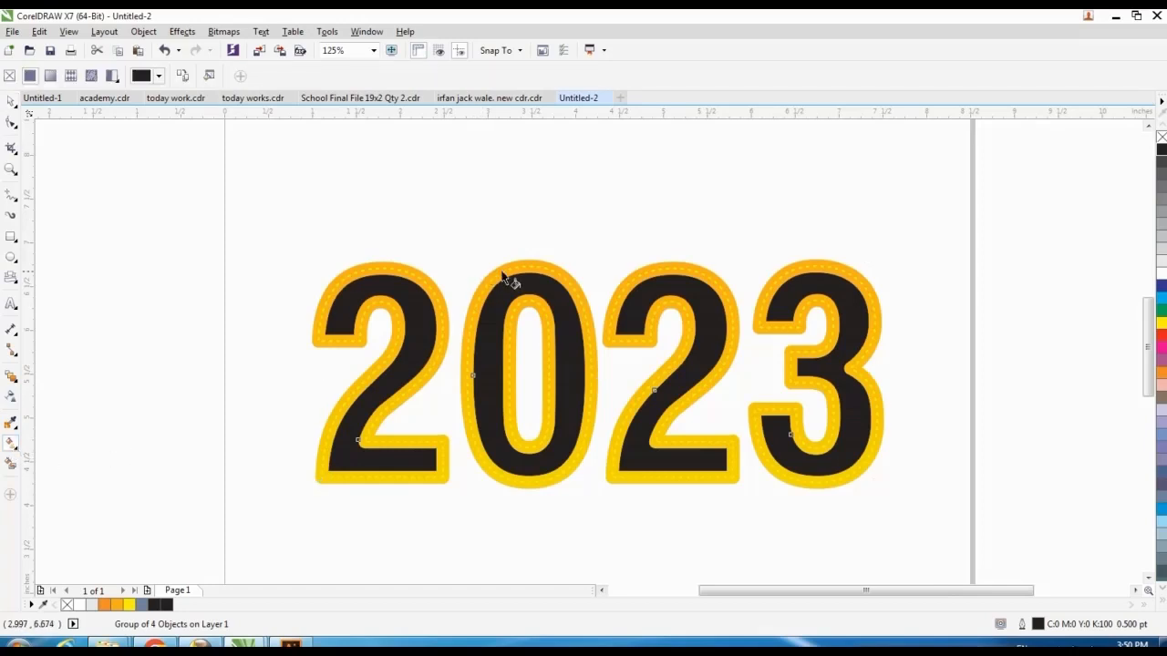
left_click_drag(529, 272, 528, 452)
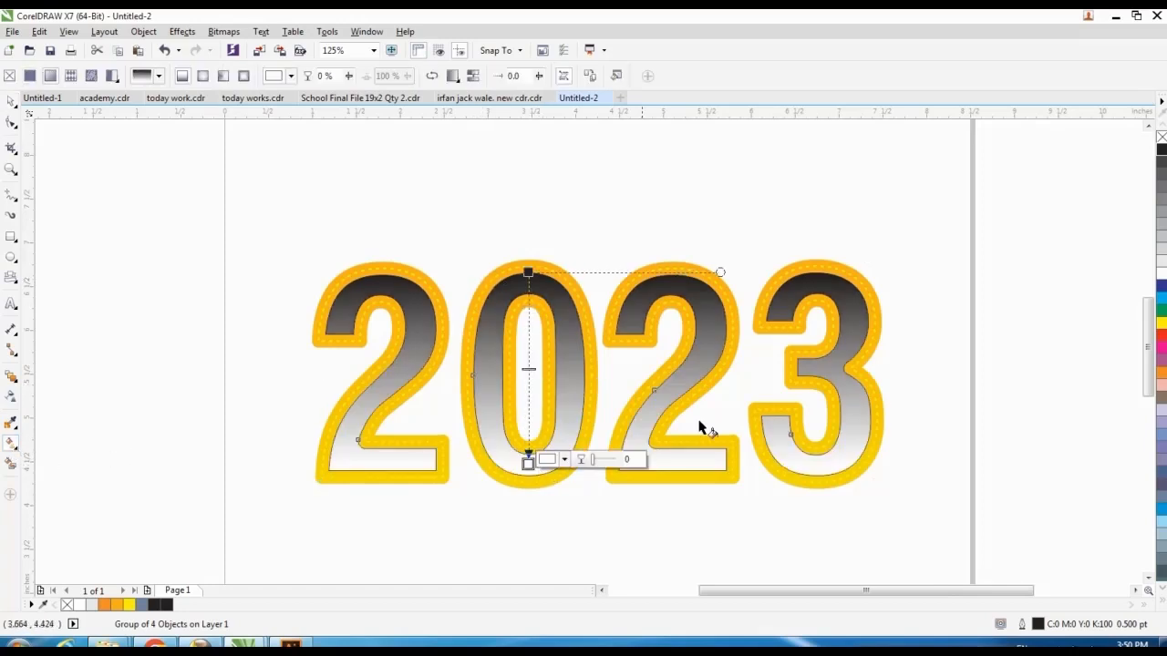
left_click(1161, 171)
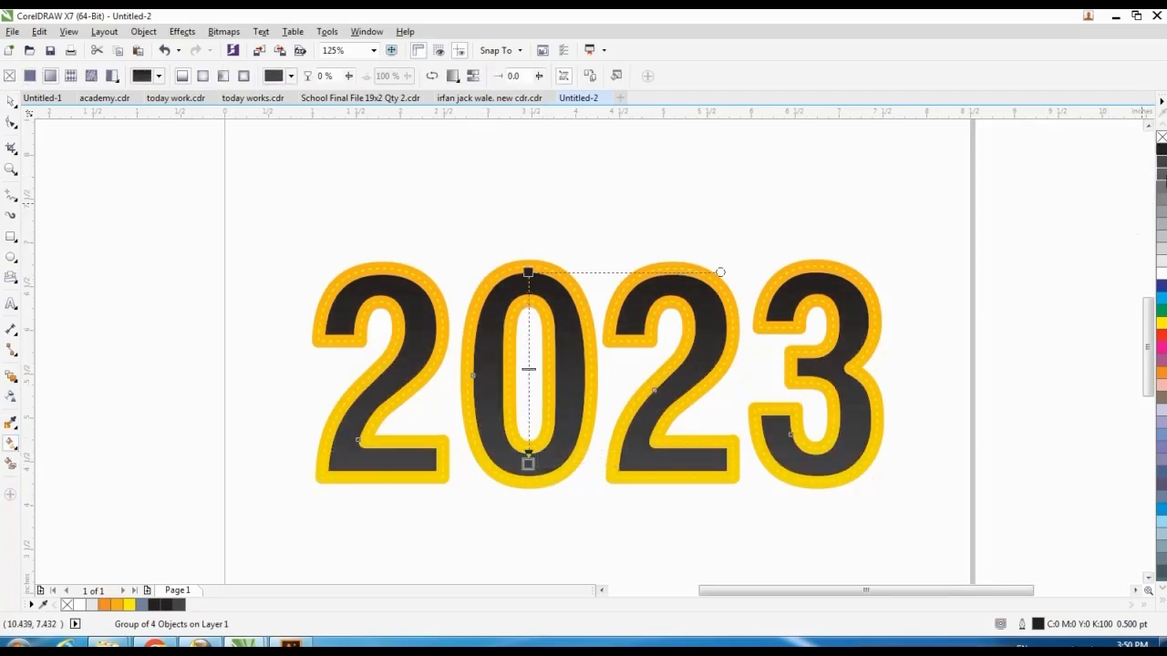
left_click(1162, 174)
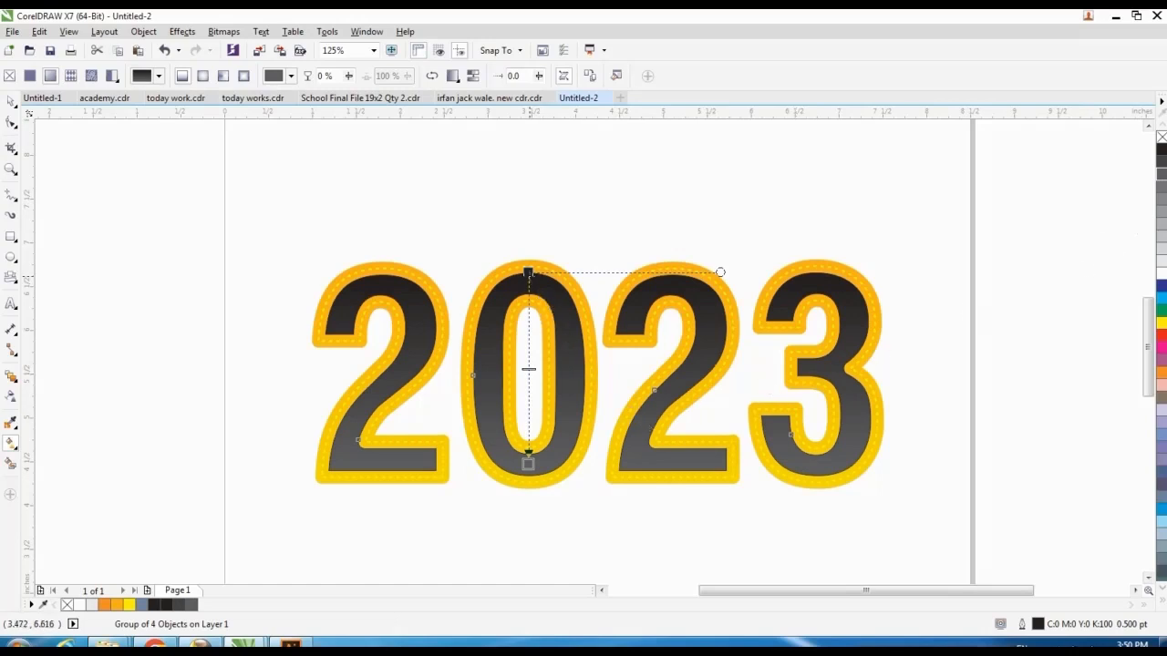
Draw an ellipse about 1.26 by 0.97 inches beside 2023, fill it yellow and remove its outline
key("space")
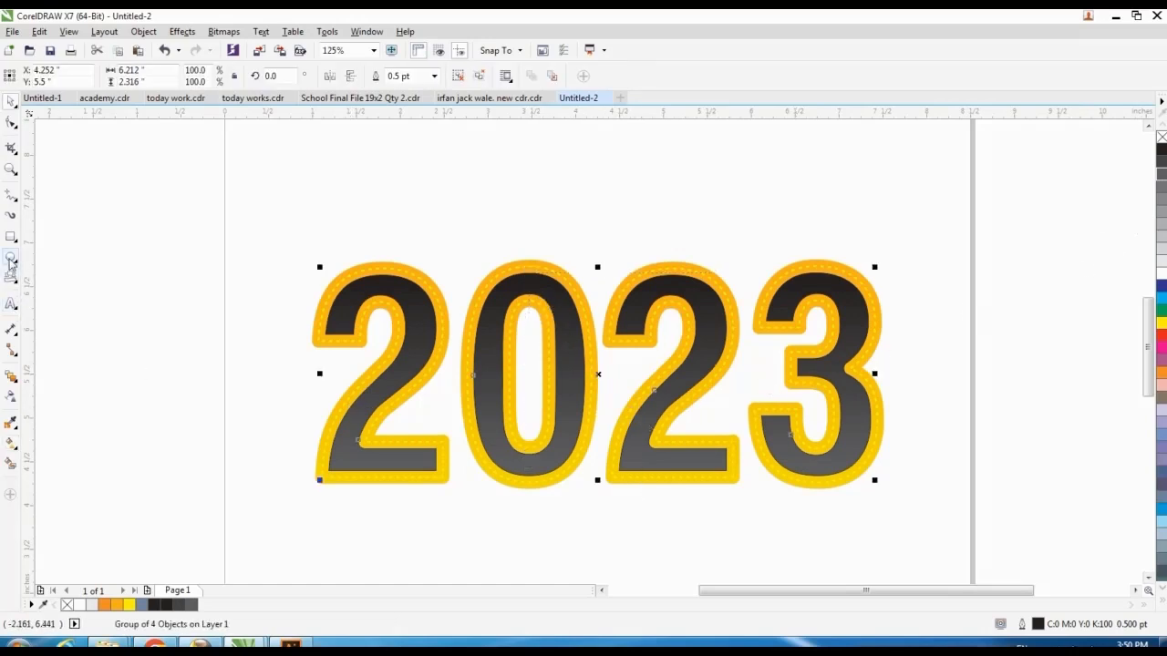
left_click(11, 258)
left_click_drag(104, 282, 217, 368)
key("space")
left_click(131, 604)
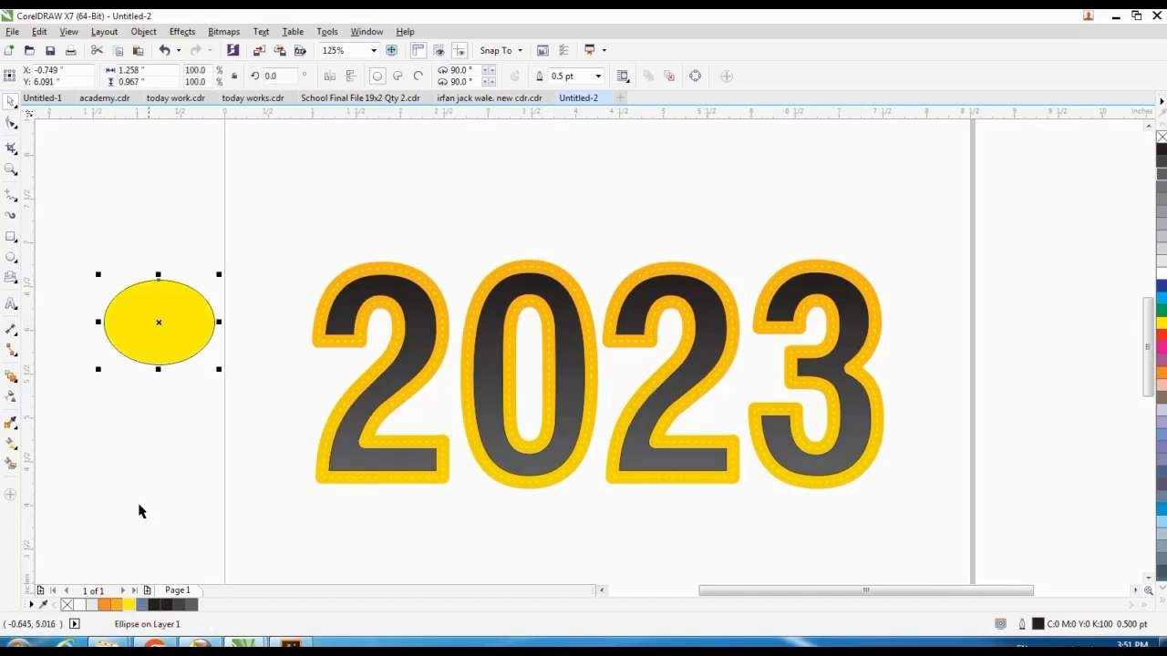
right_click(71, 604)
Convert the yellow ellipse to a bitmap and apply a Gaussian Blur with a radius of 98 pixels
left_click(223, 31)
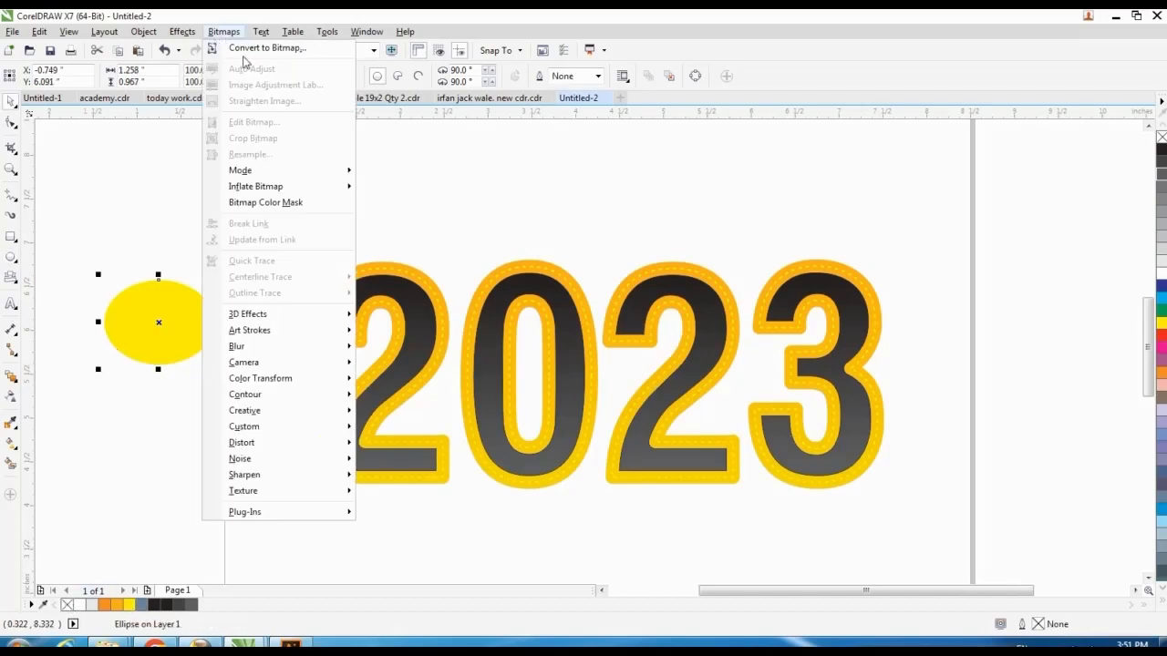
left_click(245, 53)
left_click(529, 410)
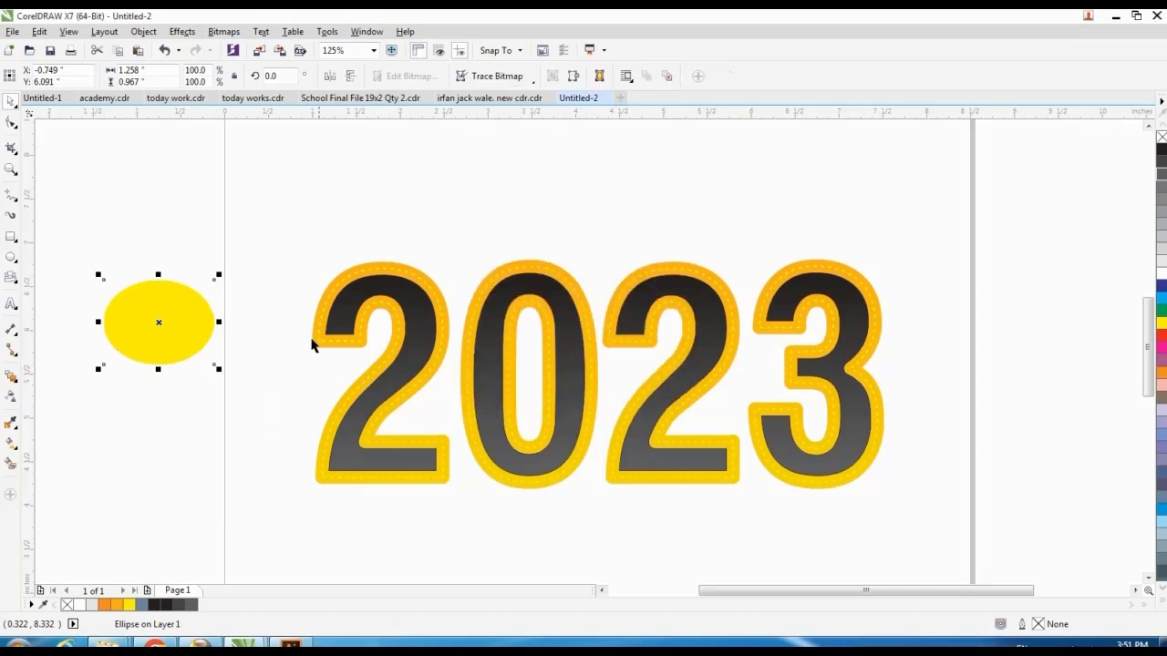
left_click(224, 31)
mouse_move(283, 356)
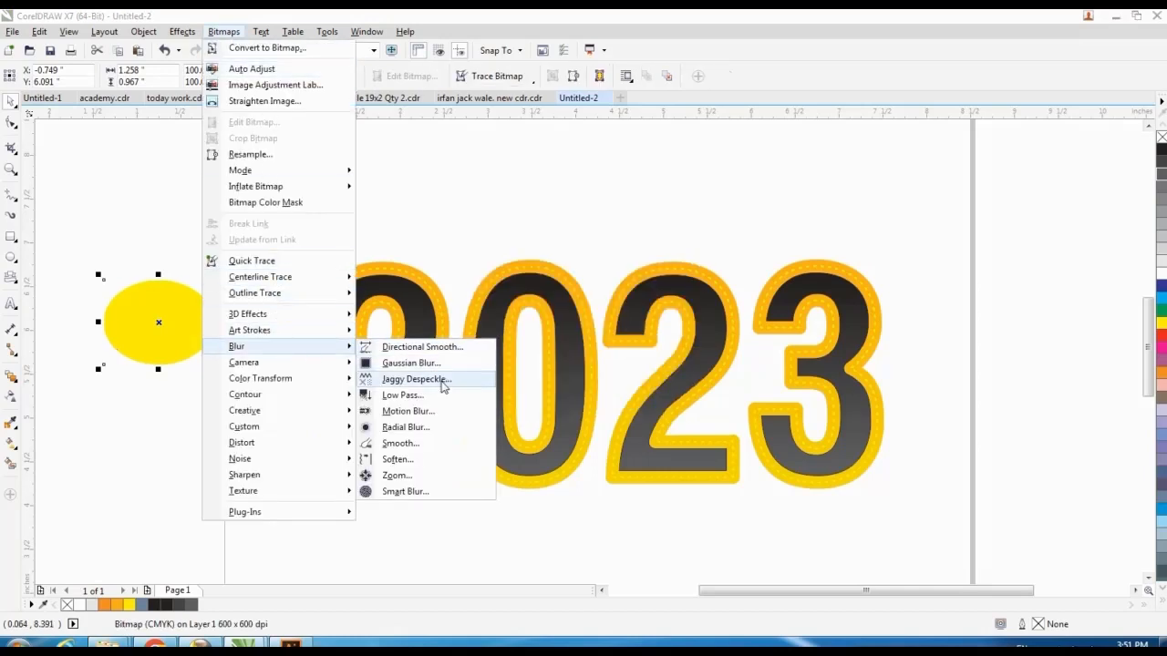
left_click(419, 362)
left_click_drag(521, 319, 552, 319)
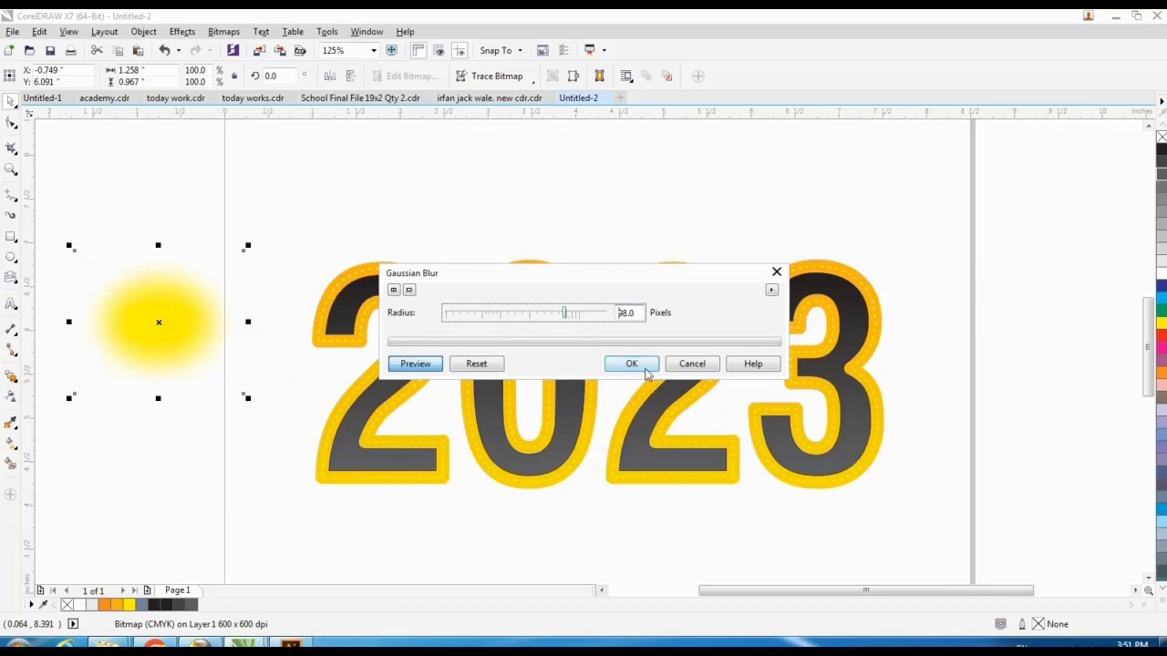
left_click(645, 368)
Apply uniform transparency to the blurred yellow ellipse so it becomes a soft glow
left_click(11, 397)
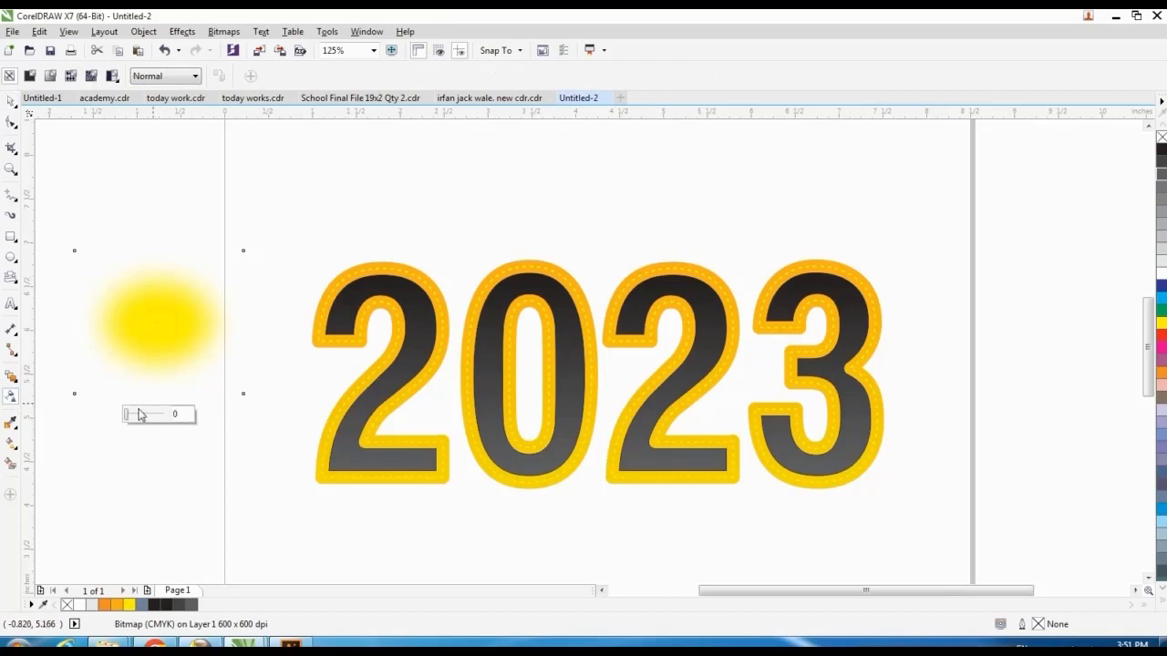
left_click(139, 413)
left_click(144, 415)
left_click(73, 215)
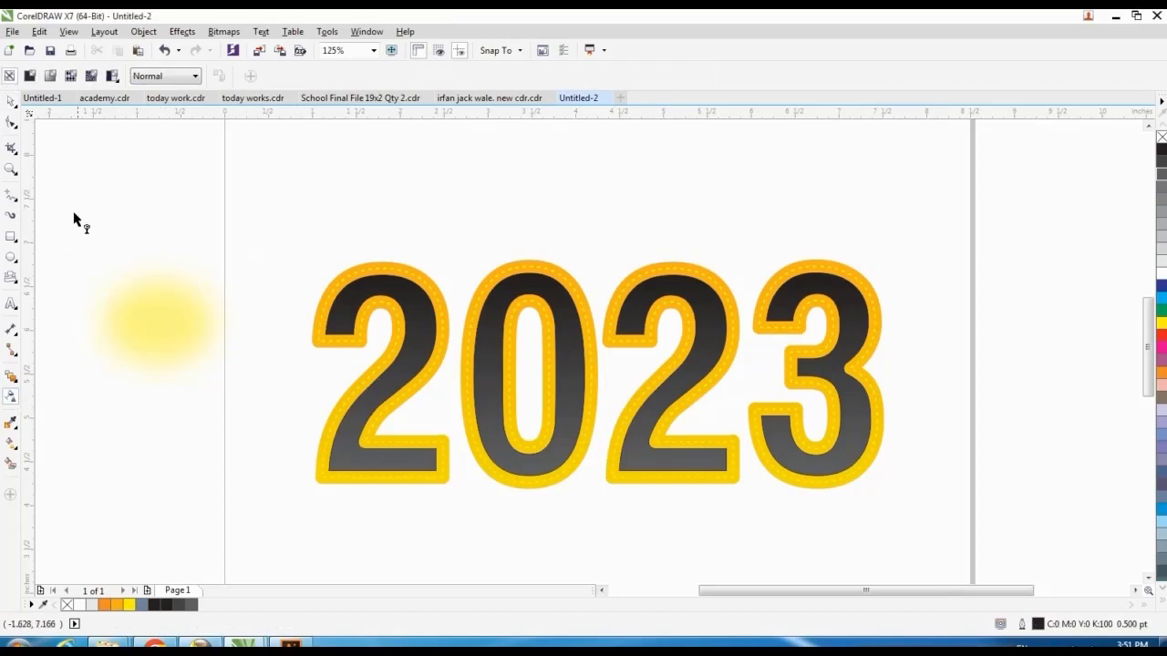
Flatten and stretch copies of the glow into thin rays and rotate them around its centre to form a star-shaped sparkle
left_click(11, 100)
left_click(180, 336)
left_click_drag(160, 399, 159, 363)
left_click_drag(248, 322, 408, 322)
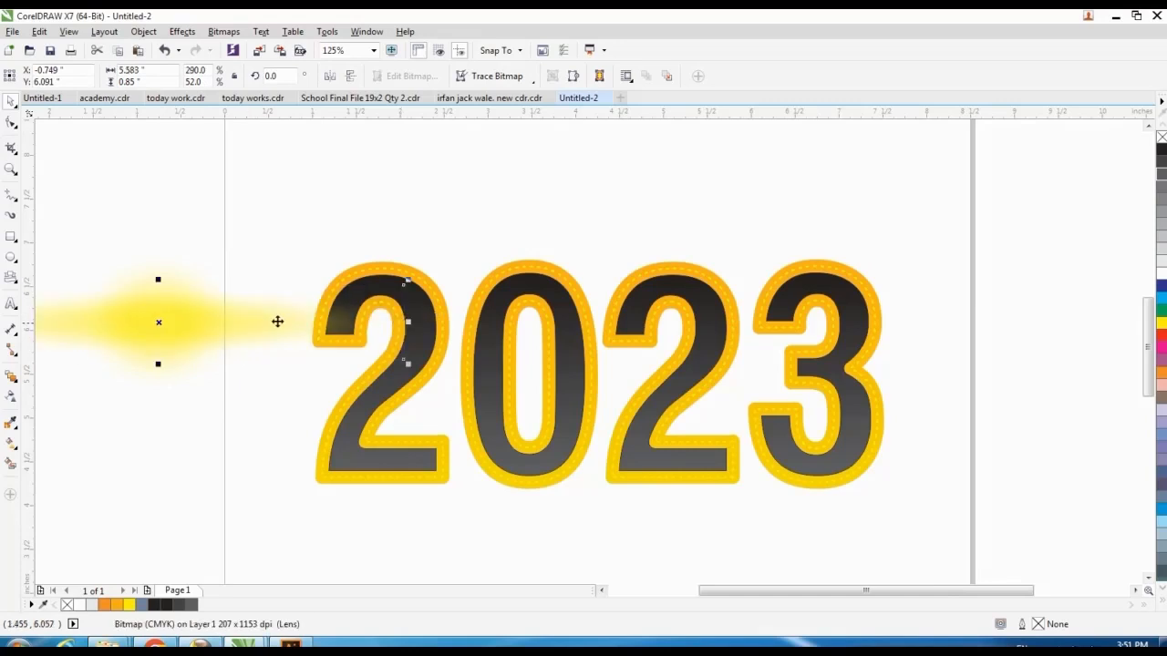
left_click(224, 325)
left_click_drag(407, 280, 320, 429)
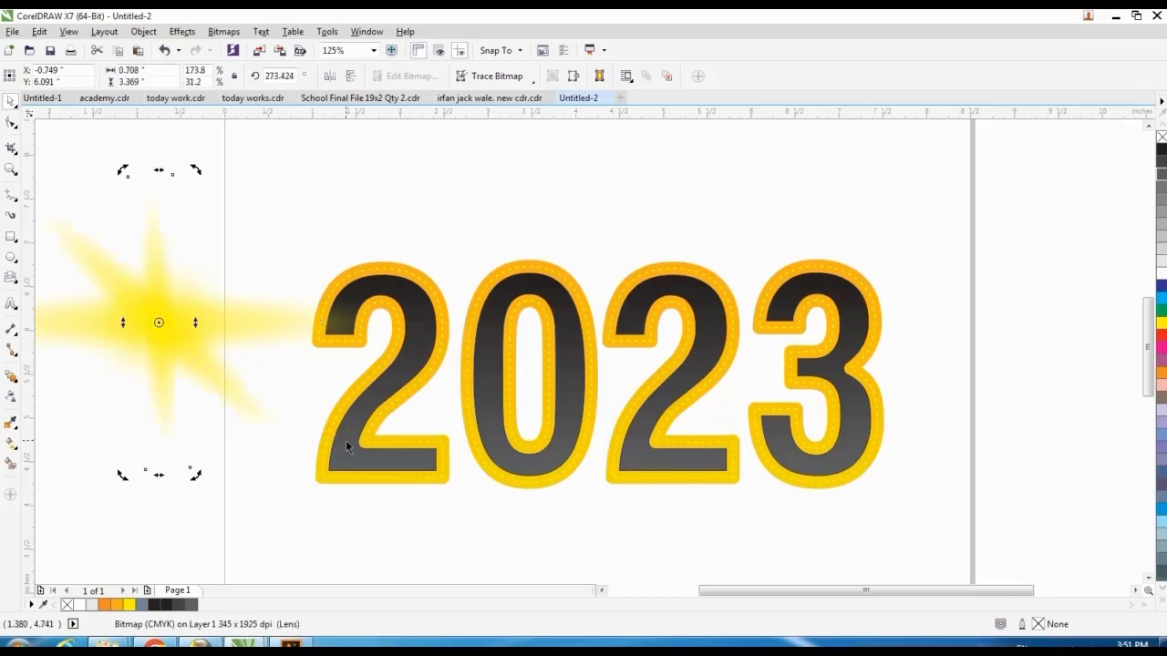
Group all the glow rays, including the long horizontal one, into a single sparkle object
left_click(304, 232)
scroll(453, 295, "down", 2)
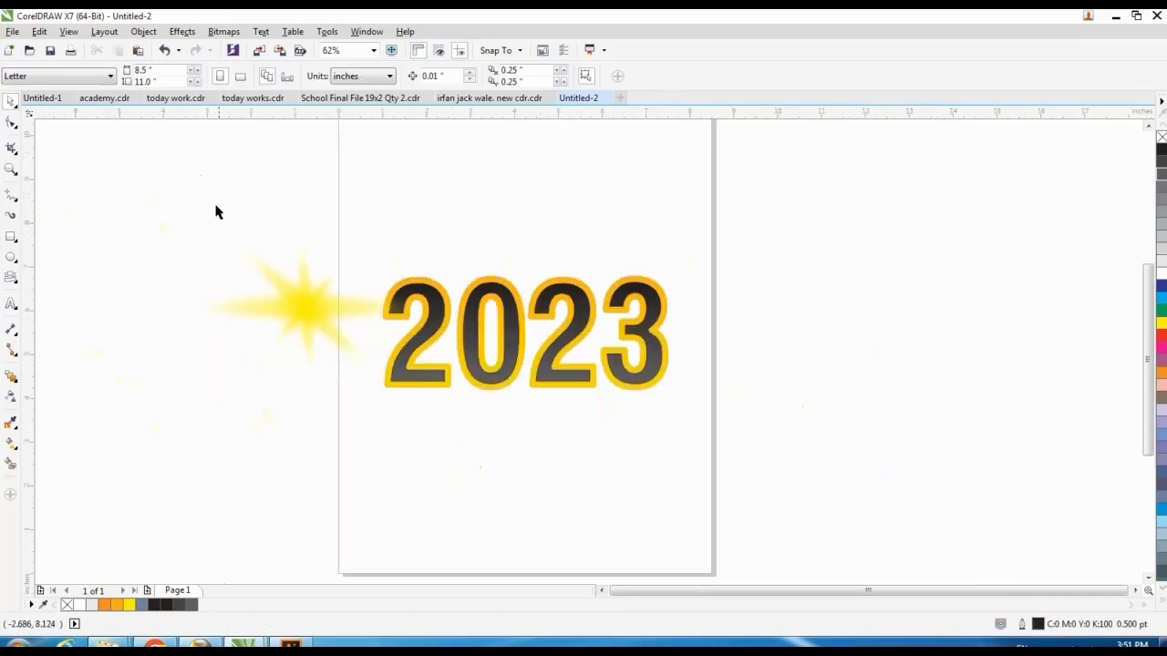
left_click_drag(418, 381, 320, 383)
key("ctrl+g")
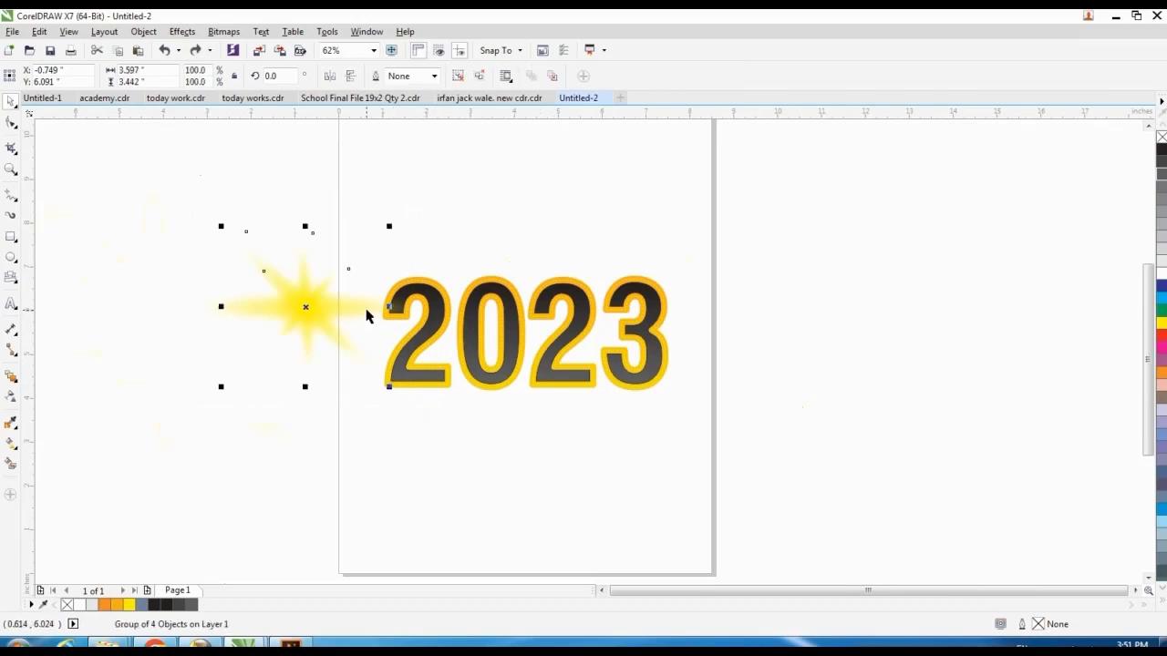
left_click(367, 310, "shift")
key("ctrl+g")
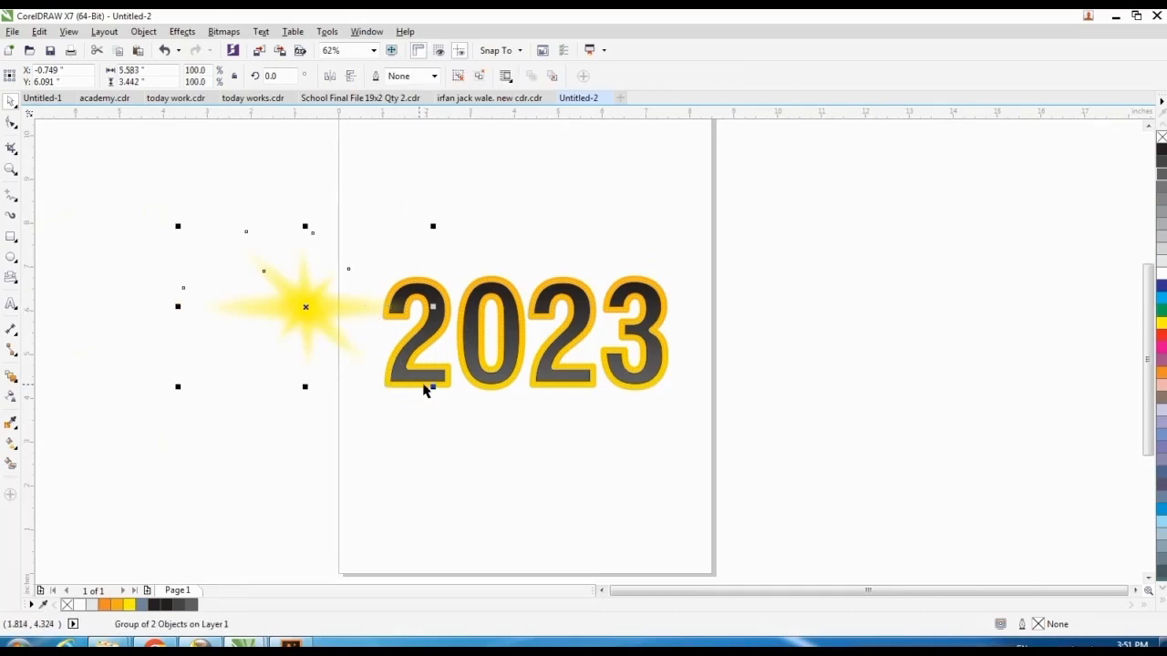
Scale the sparkle down to about 0.62 by 0.52 inches and place it on the border at the first 2's upper stroke end
left_click_drag(432, 387, 385, 318)
scroll(385, 318, "up", 5)
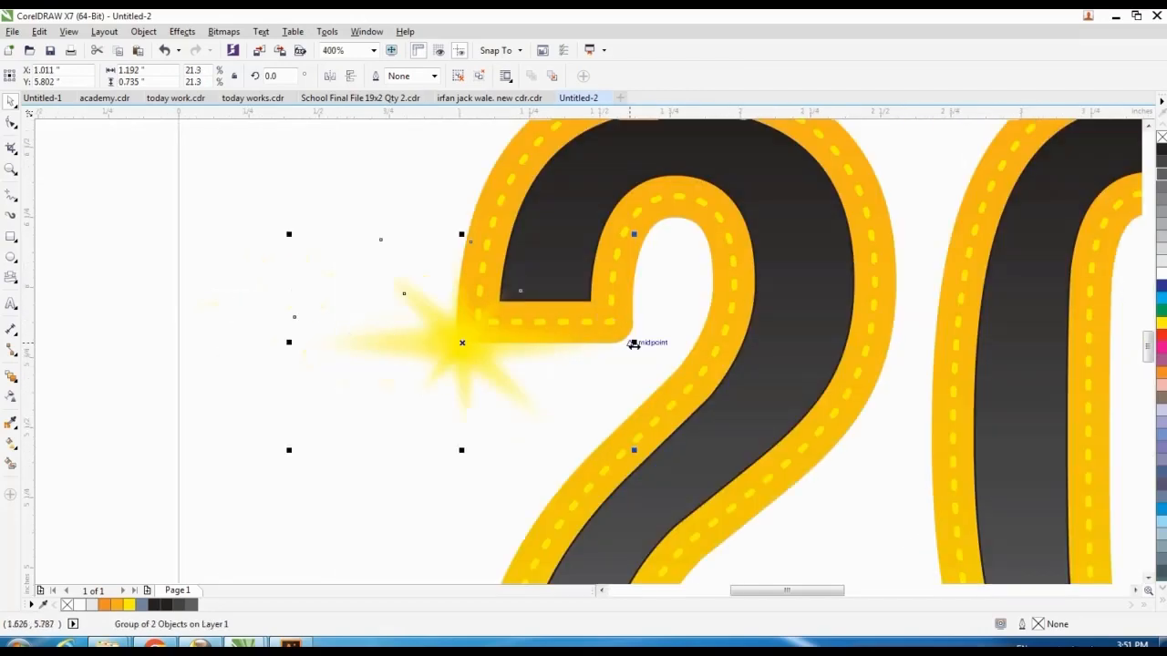
left_click_drag(634, 344, 590, 342)
left_click_drag(590, 450, 562, 425)
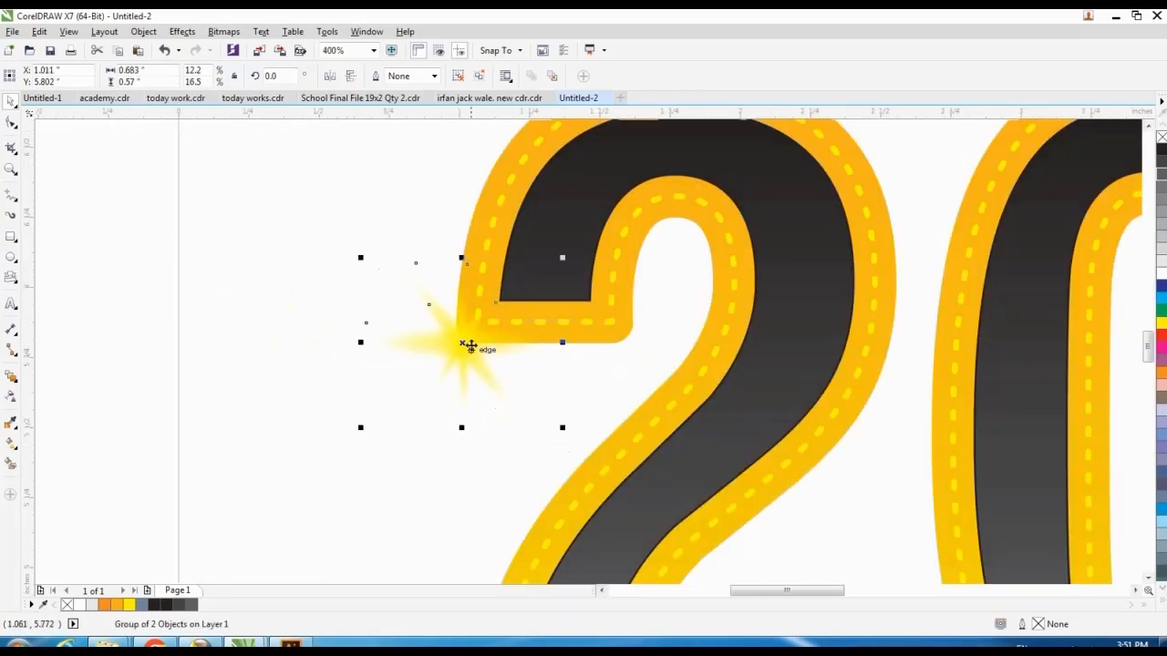
left_click_drag(443, 356, 459, 326)
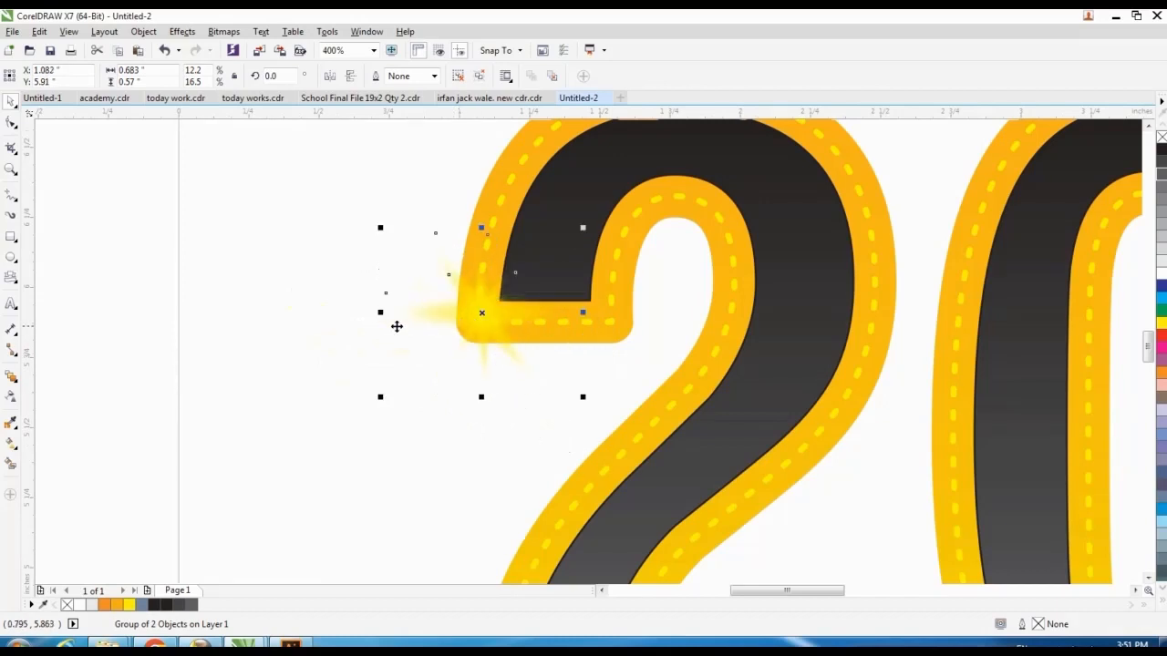
scroll(394, 327, "down", 2)
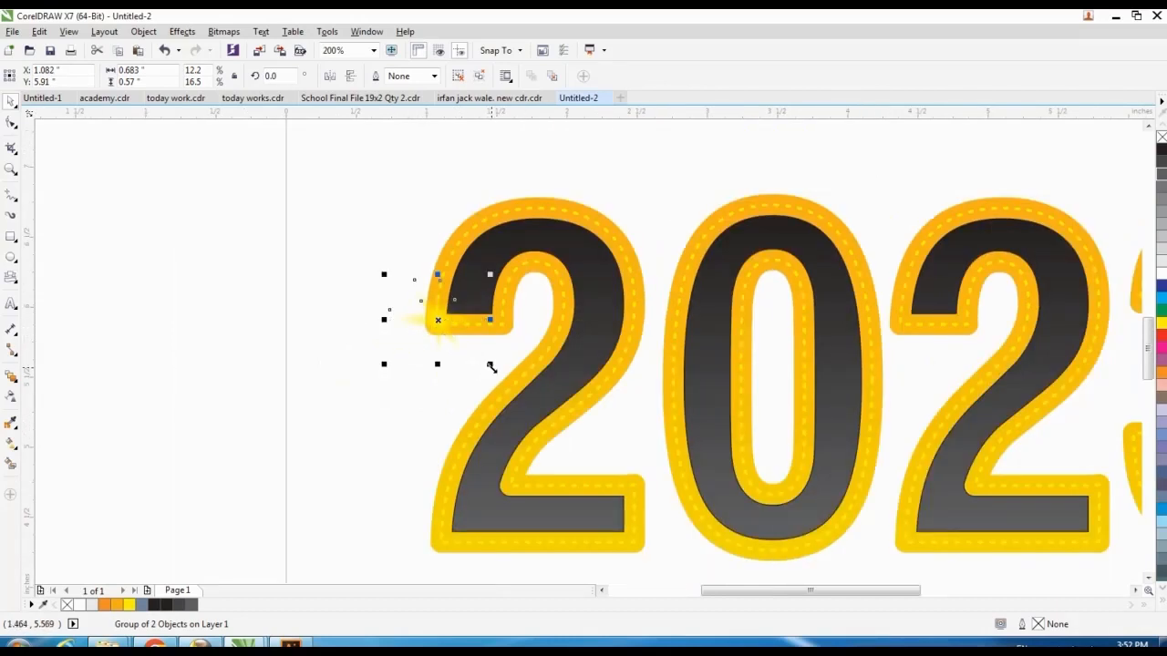
left_click_drag(492, 366, 486, 369)
Place copies of the sparkle at several points around the gold border of the first 2
left_click_drag(439, 321, 635, 283)
right_click(530, 209)
right_click(635, 283)
left_click_drag(635, 283, 985, 208)
right_click(482, 421)
right_click(630, 542)
Place copies of the sparkle at several points around the gold border of the 0
right_click(873, 333)
right_click(776, 205)
right_click(824, 539)
Place copies of the sparkle around the second 2, including its top, upper stroke end, curve, lower stem and base corner
right_click(972, 328)
right_click(985, 208)
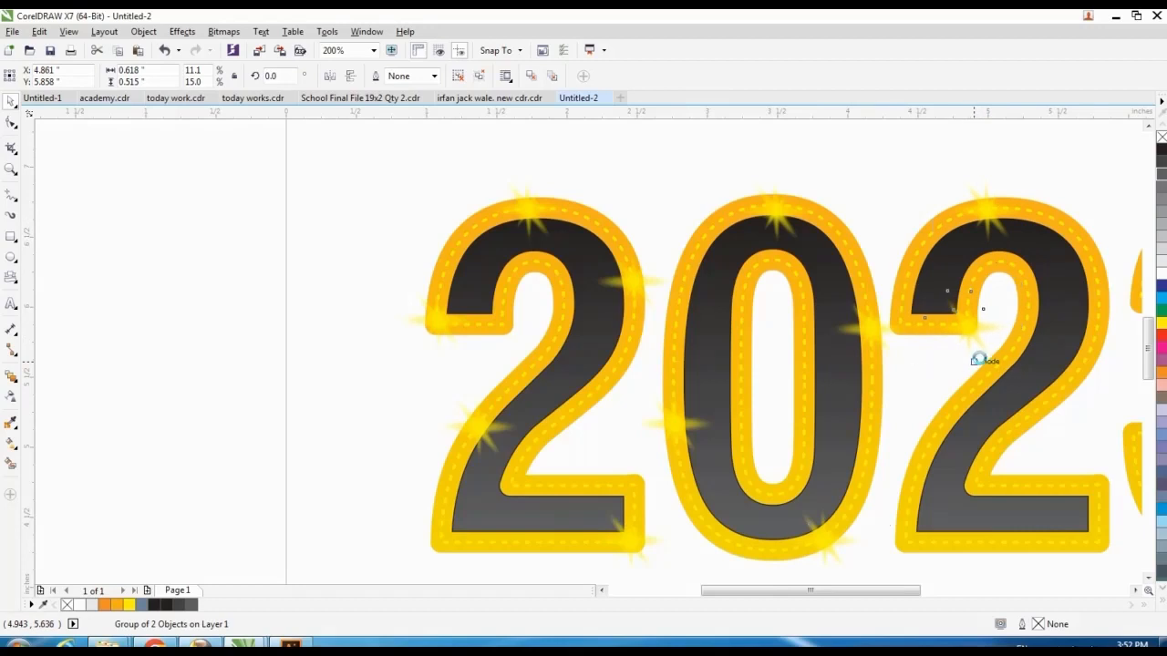
left_click(977, 360)
left_click_drag(987, 206, 1096, 541)
right_click(1081, 378)
right_click(932, 444)
right_click(1096, 540)
Place copies of the sparkle around the 3, on its top, inner curves, outer notch, stroke ends and lower bowl
left_click(1135, 590)
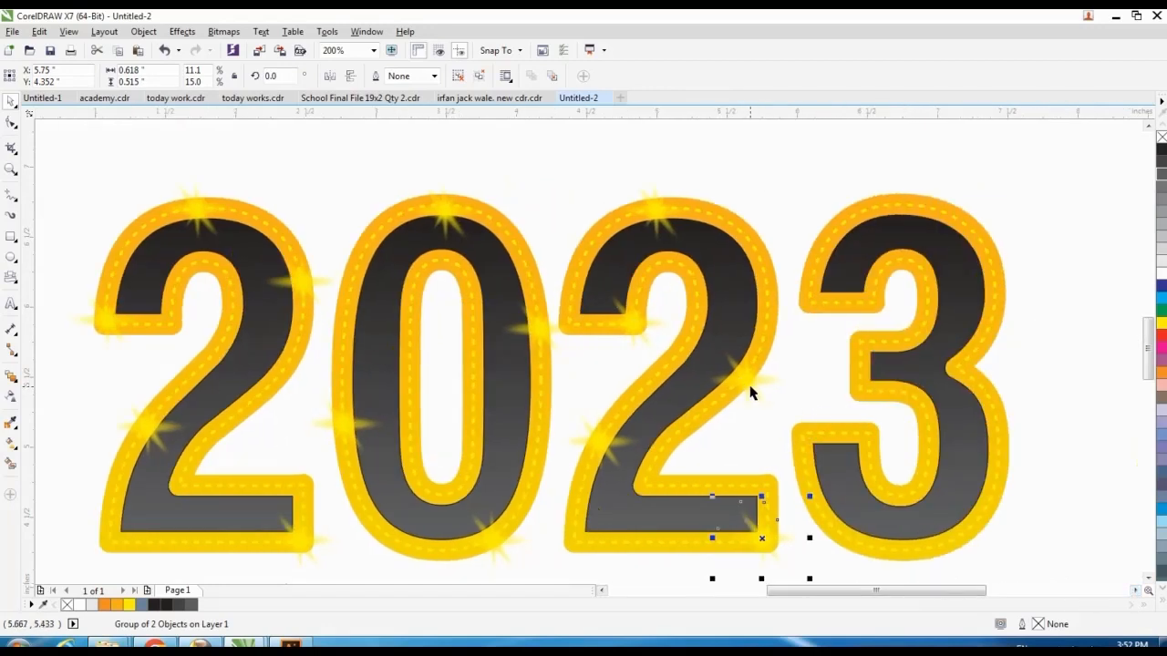
left_click_drag(751, 392, 991, 380)
right_click(917, 265)
right_click(915, 201)
right_click(991, 380)
left_click_drag(903, 256, 799, 302)
right_click(799, 302)
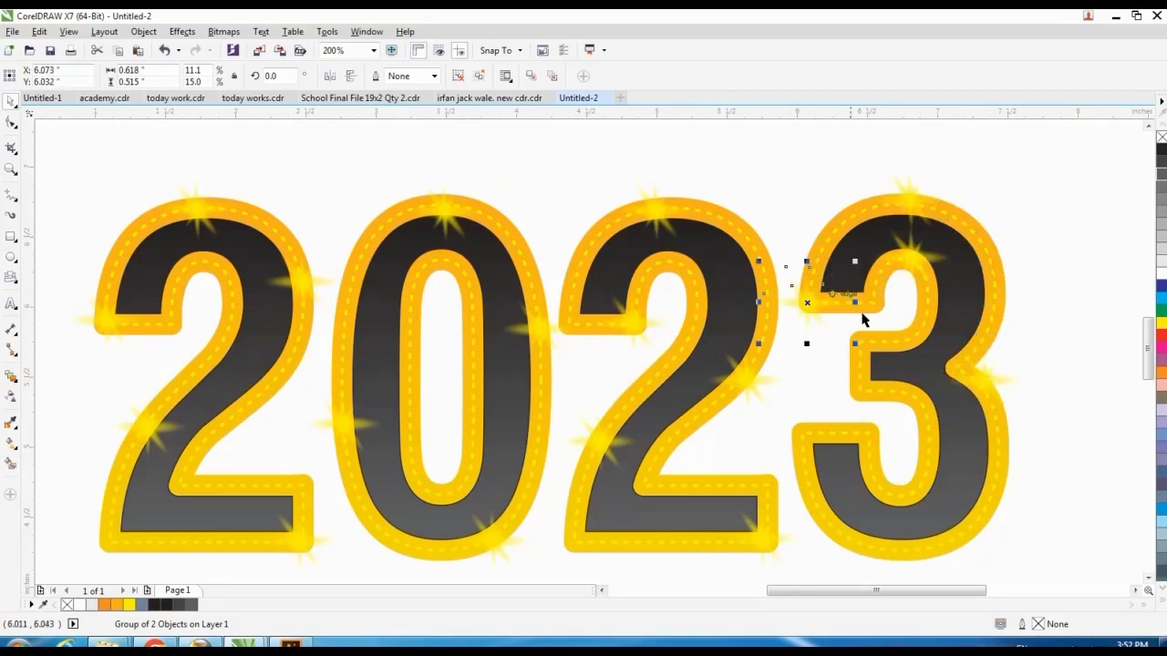
left_click_drag(993, 386, 805, 443)
right_click(883, 474)
right_click(951, 539)
right_click(804, 443)
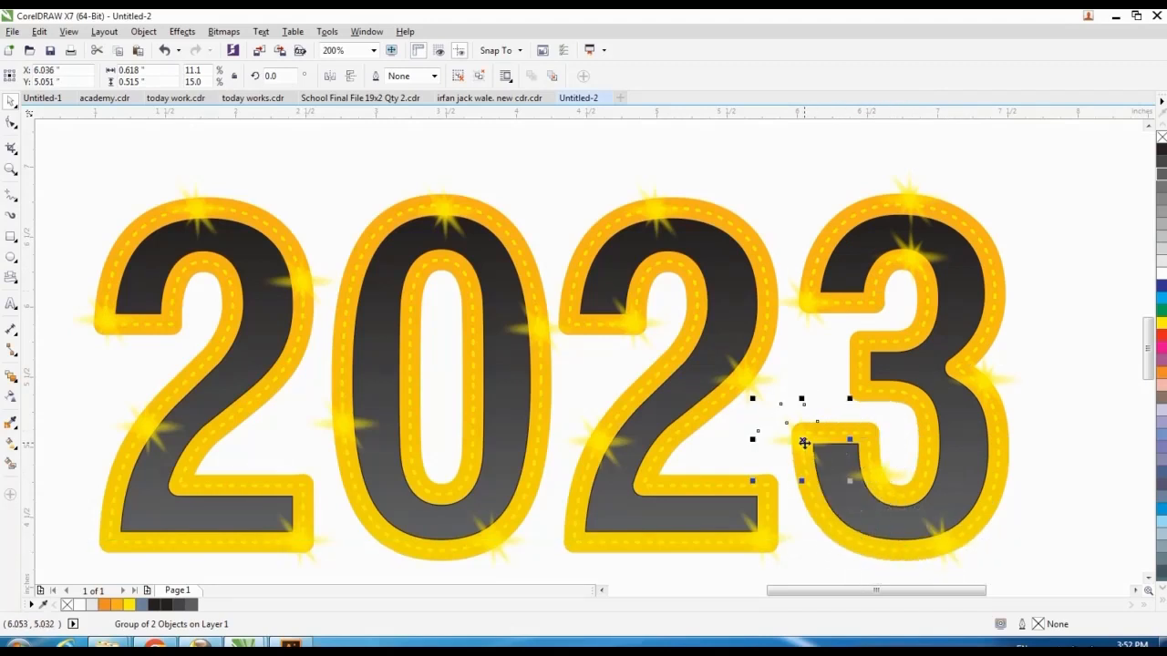
Set the yellow stitched outline's width to 2 pt and its line caps to square so it reads as dots
left_click(928, 411)
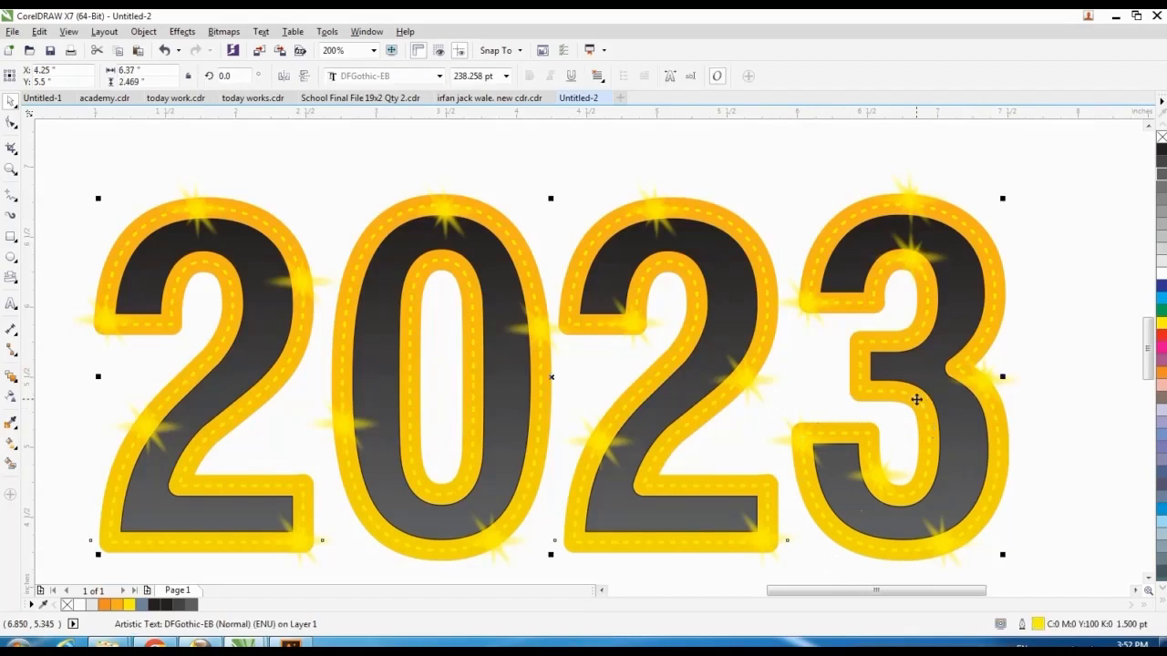
left_click_drag(916, 397, 916, 378)
key("ctrl+z")
key("F12")
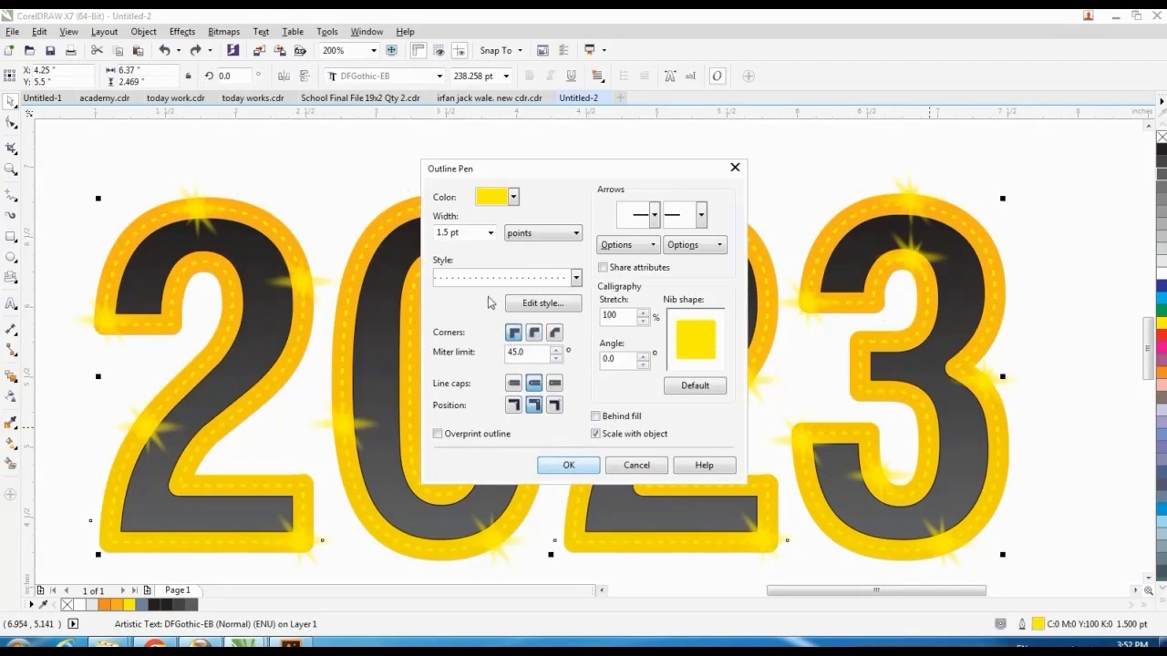
double_click(451, 233)
type("2")
key("Return")
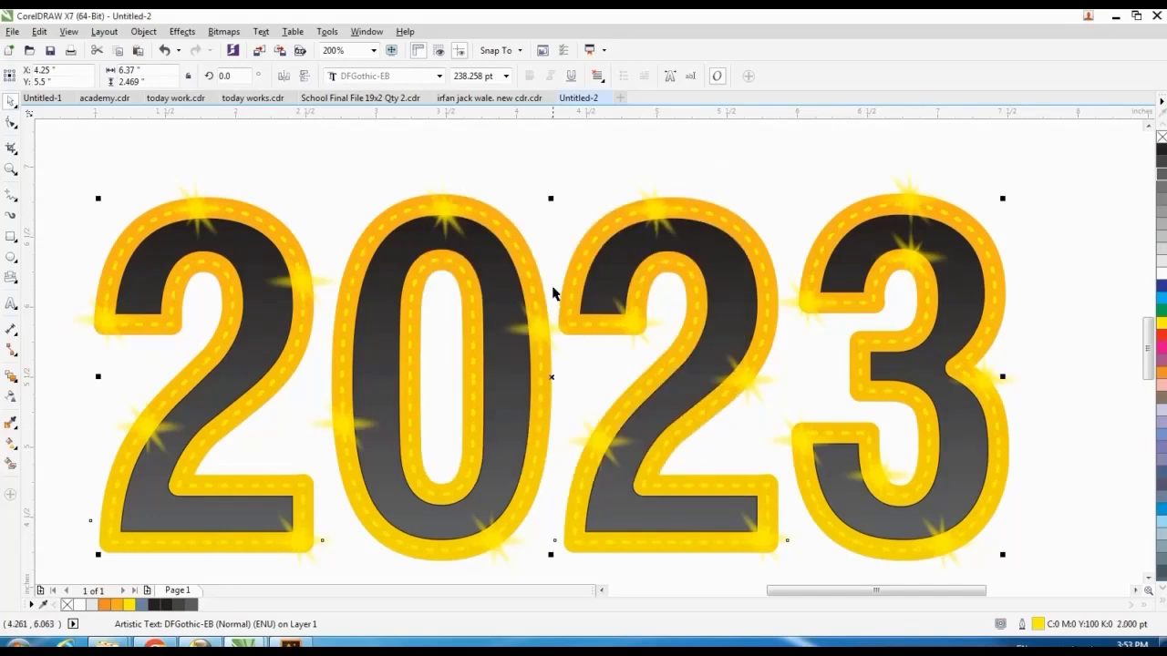
key("F12")
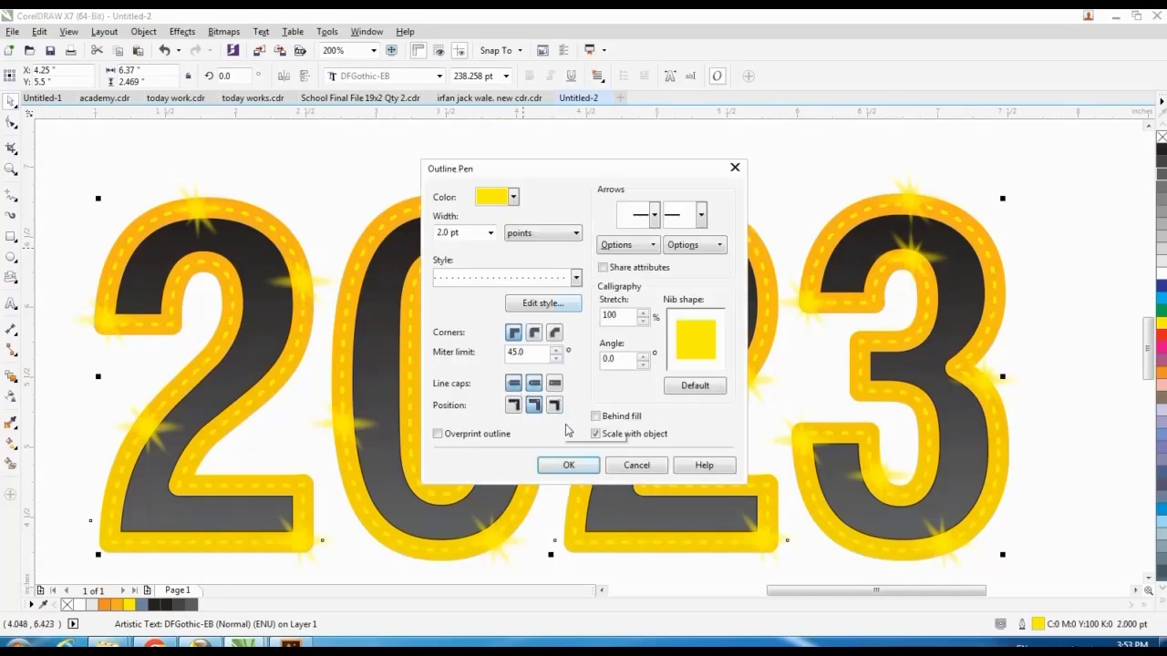
left_click(568, 465)
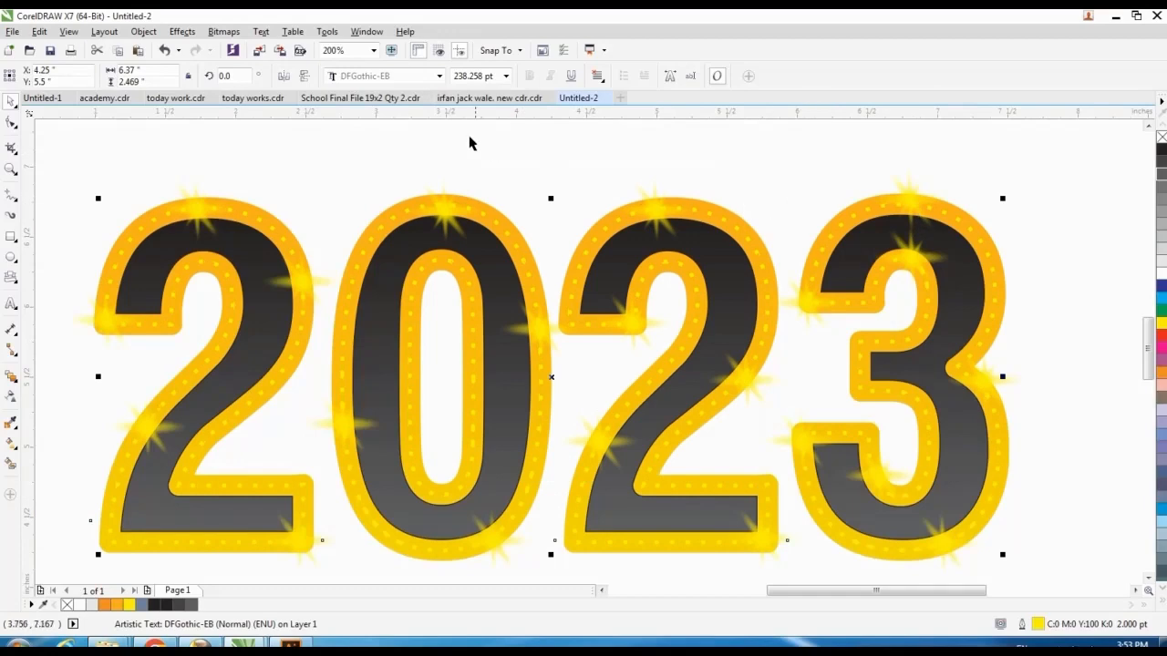
Duplicate the gold border curve down and to the right behind the digits and give the copy a solid light orange fill
scroll(411, 157, "down", 1)
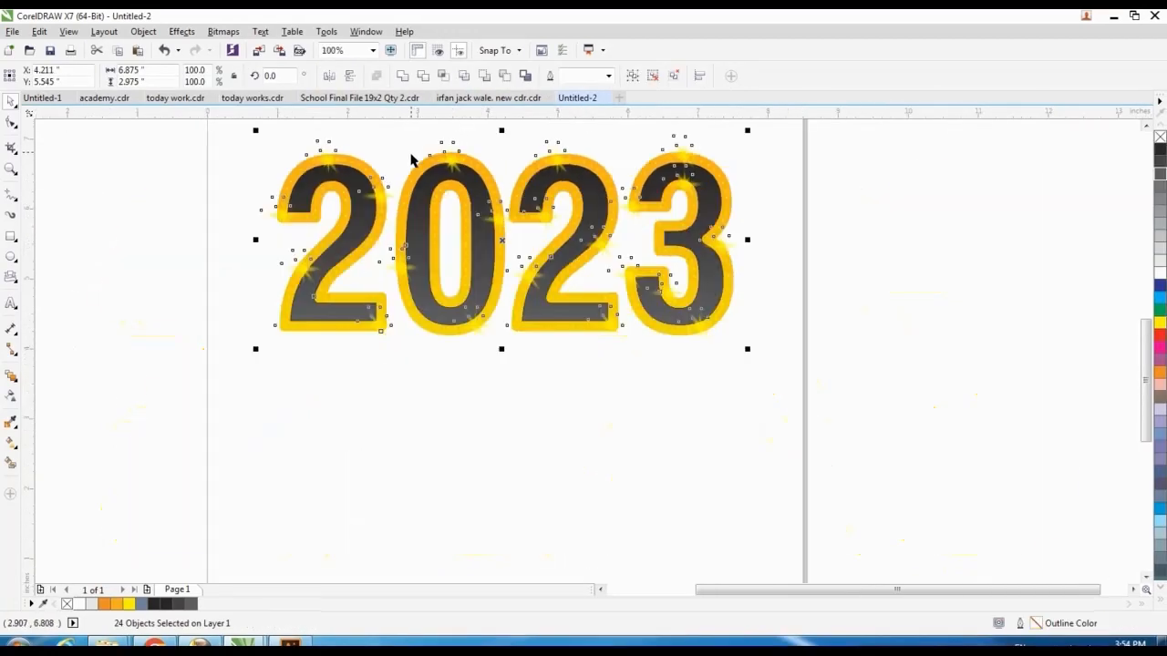
left_click(459, 378)
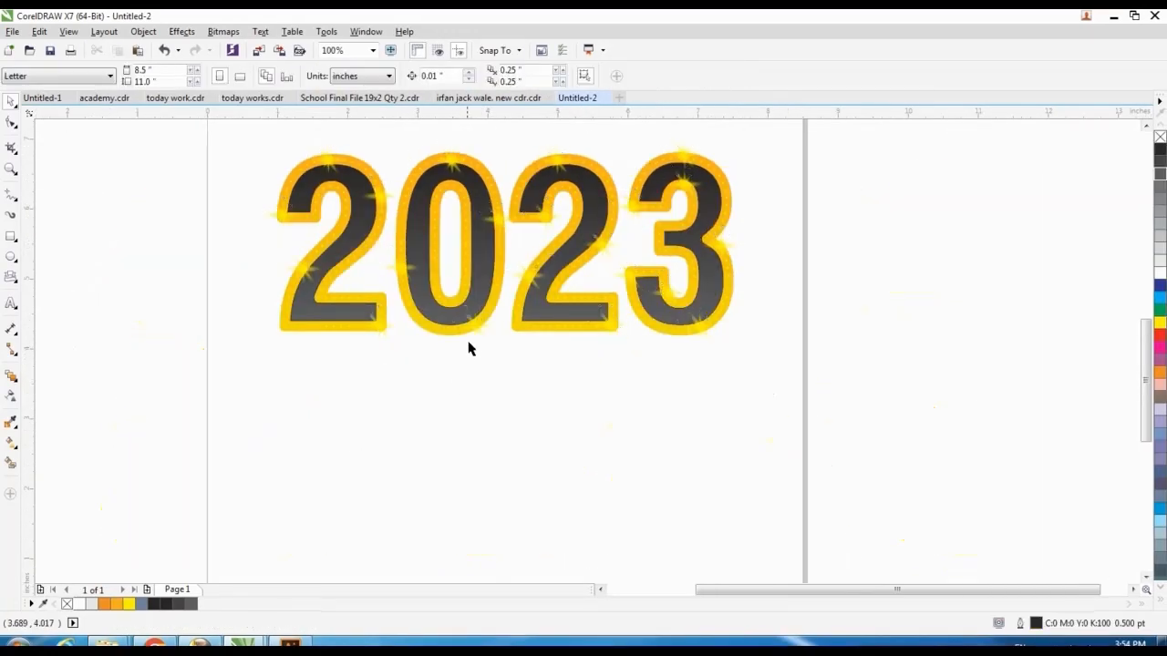
left_click(463, 342)
left_click_drag(461, 341, 485, 368)
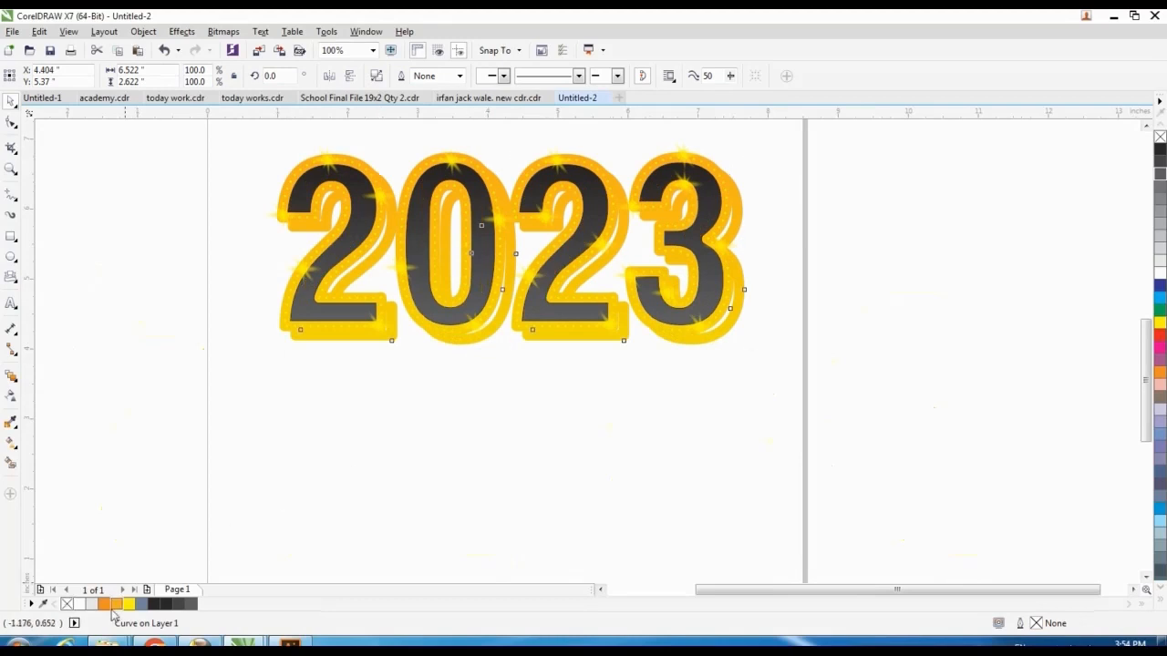
key("shift+F2")
Nudge the border copy up and left until it forms a narrow offset edge behind the digits
key("Up")
key("Up")
key("Left")
key("Left")
key("Left")
key("Left")
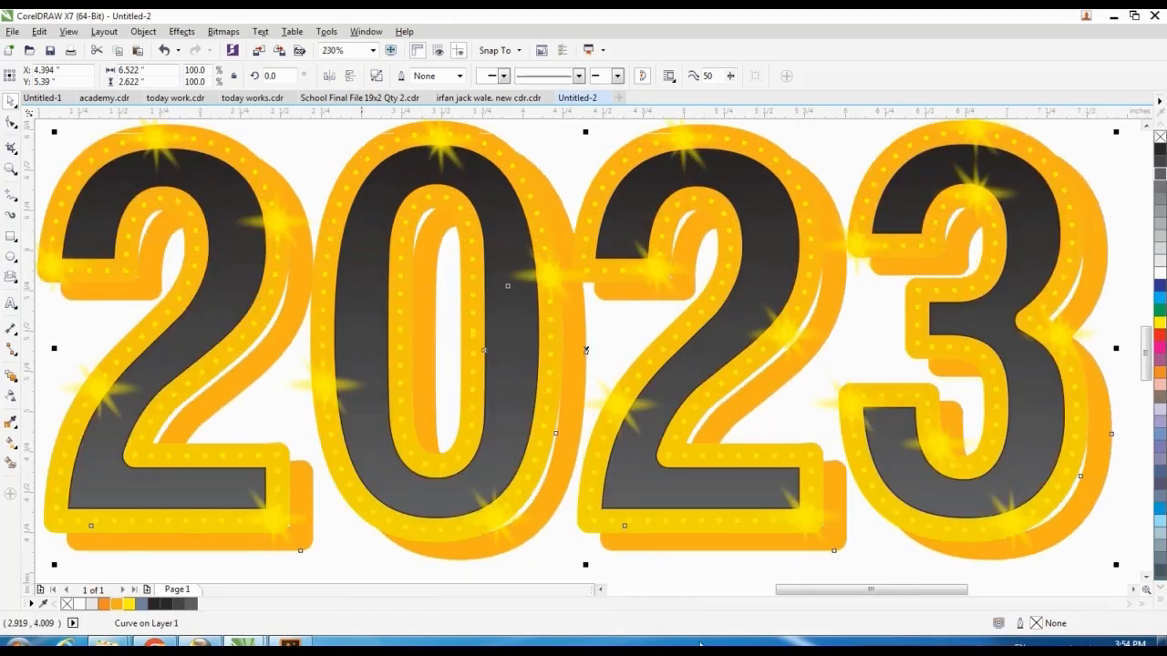
key("Up")
key("Up")
key("Up")
key("Left")
key("Left")
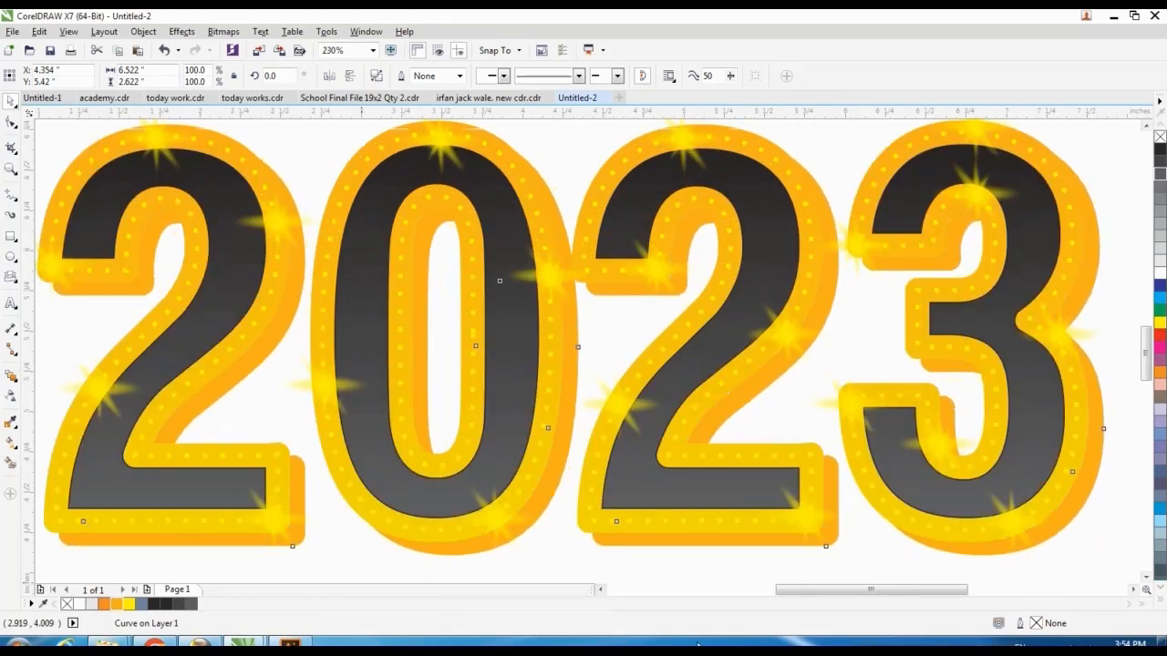
key("Left")
key("Up")
key("Up")
key("Up")
key("Left")
key("Left")
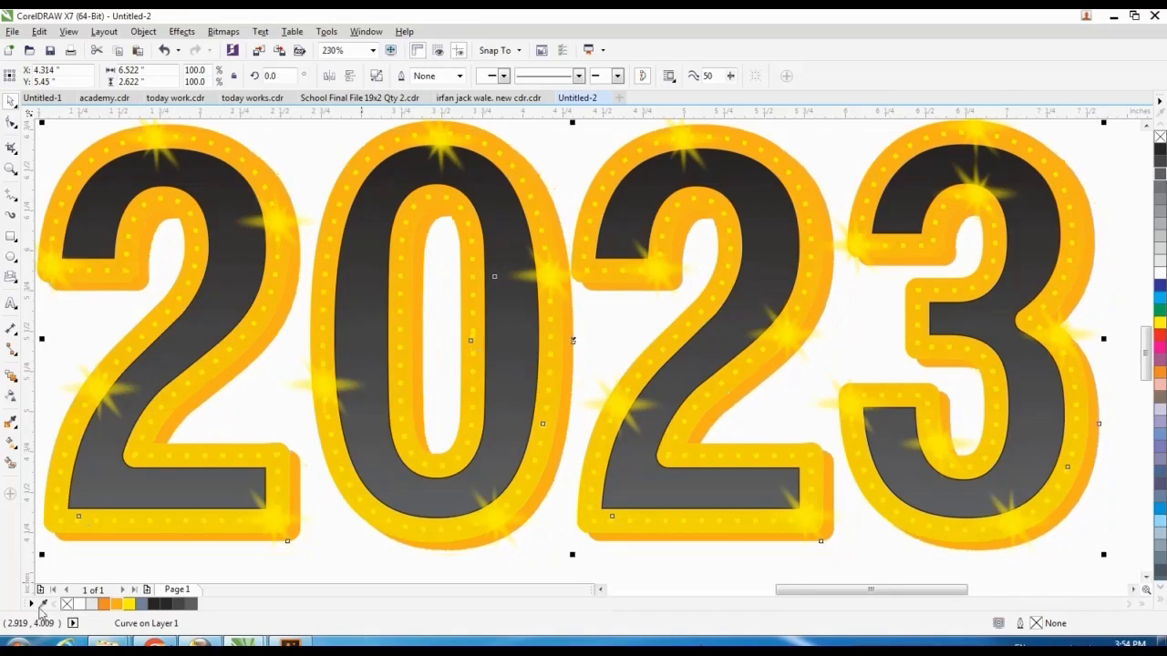
Fill the border copy with Orange (C0 M60 Y100 K0) and nudge it slightly further left
left_click(103, 606)
key("Left")
key("Left")
key("Down")
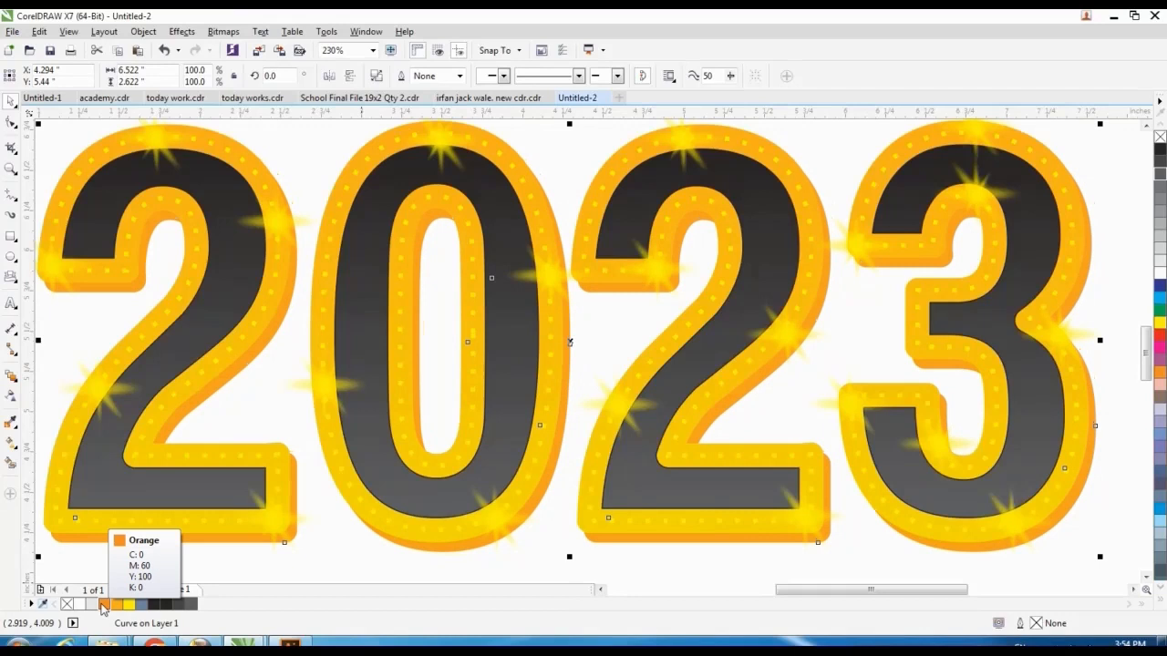
key("Up")
Select the whole 2023 artwork, including the sparkles and the border copy, and group it
scroll(260, 444, "down", 2)
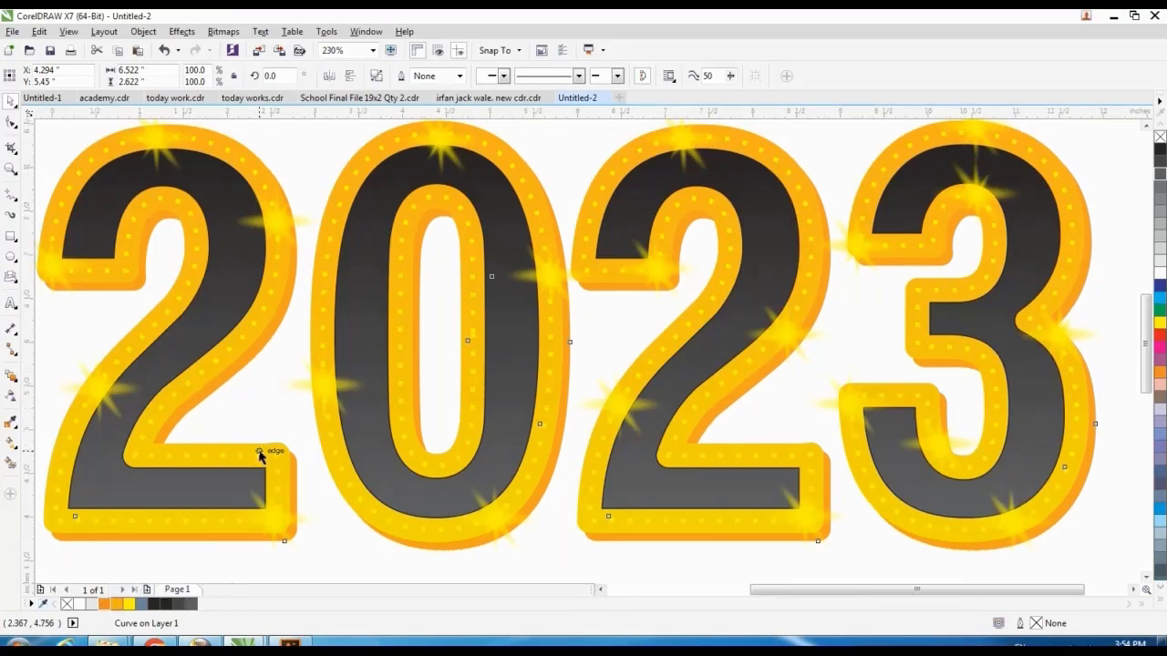
left_click(201, 524)
left_click_drag(105, 223, 757, 560)
key("ctrl+g")
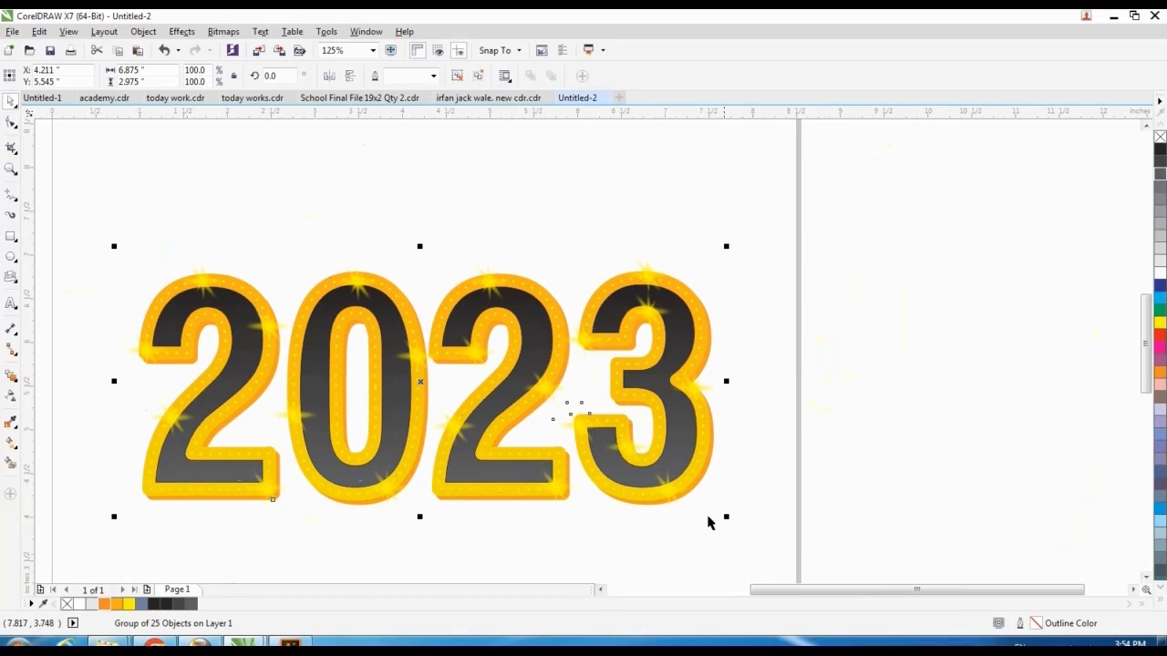
Draw a background rectangle about 7.77 x 4.78 in around the 2023 artwork and centre it on the group
left_click(11, 238)
left_click_drag(65, 177, 745, 540)
key("space")
left_click(675, 432, "shift")
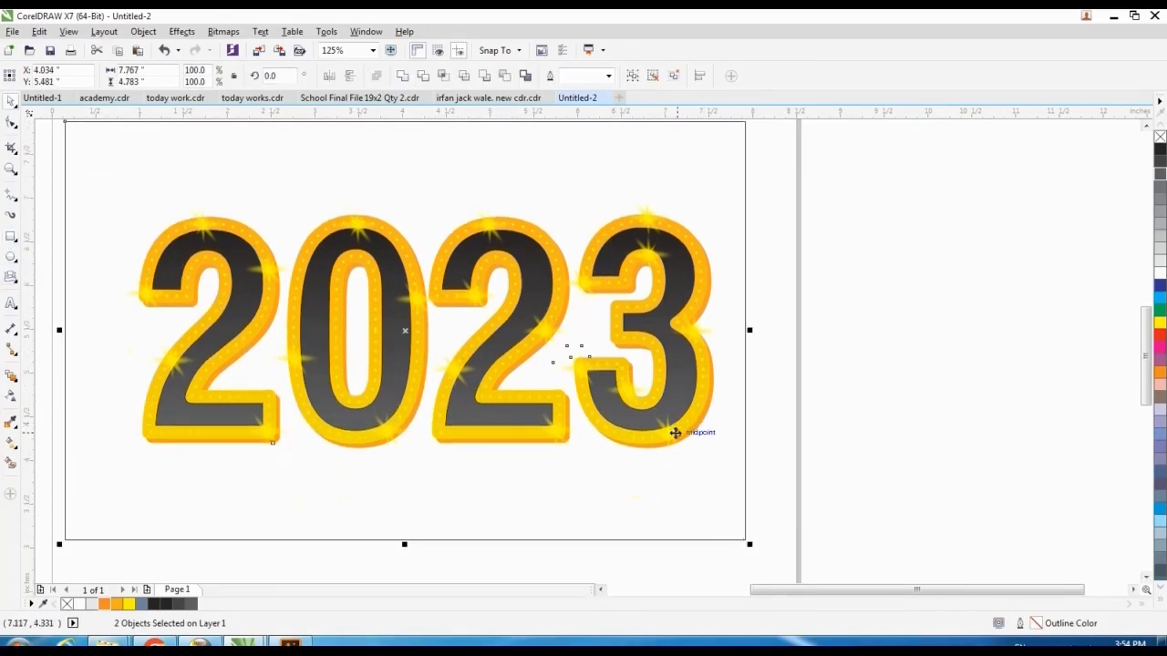
key("c")
key("e")
left_click(759, 483)
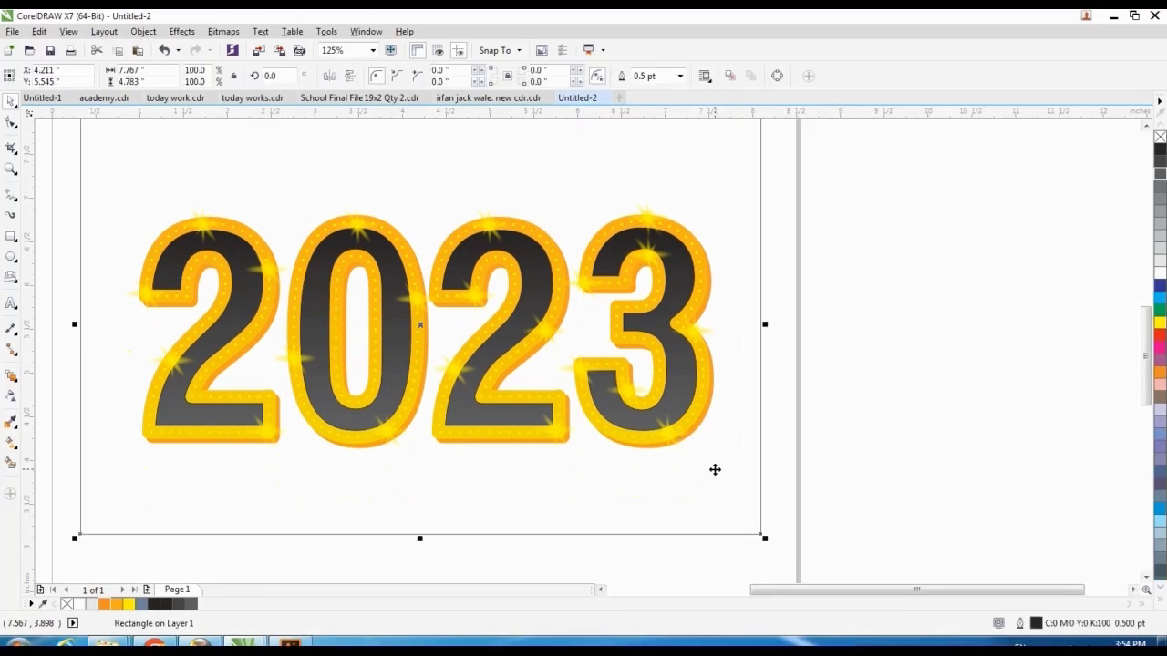
Fill the background rectangle with light grey and turn the fill into an elliptical gradient fading to white at the centre
left_click(97, 606)
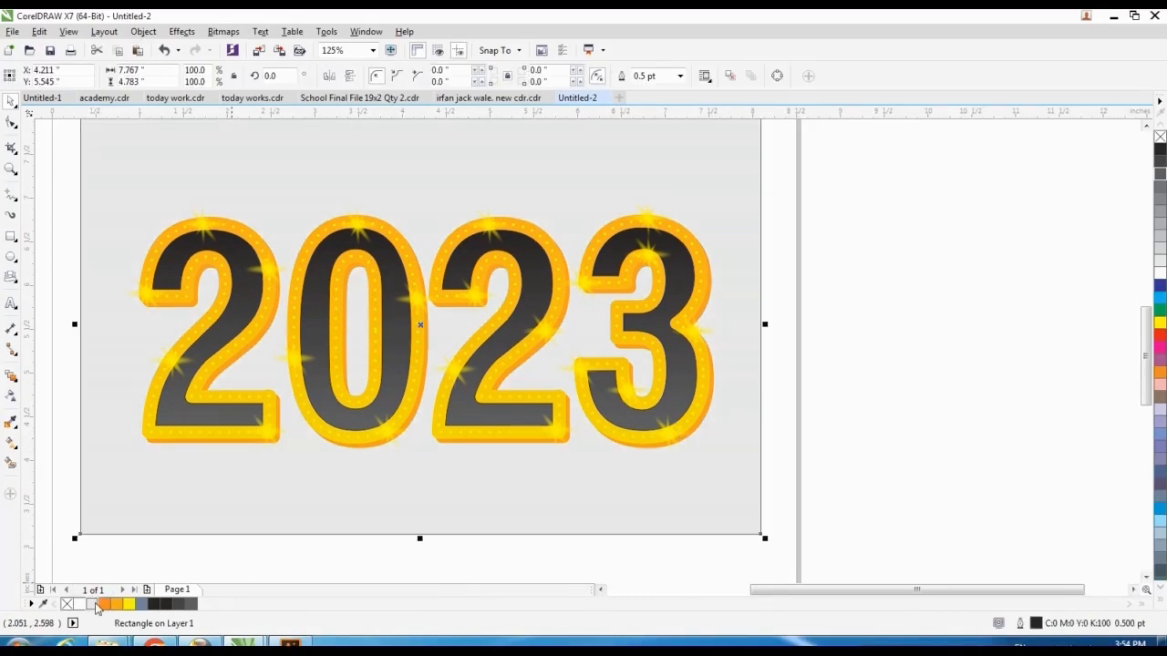
key("F11")
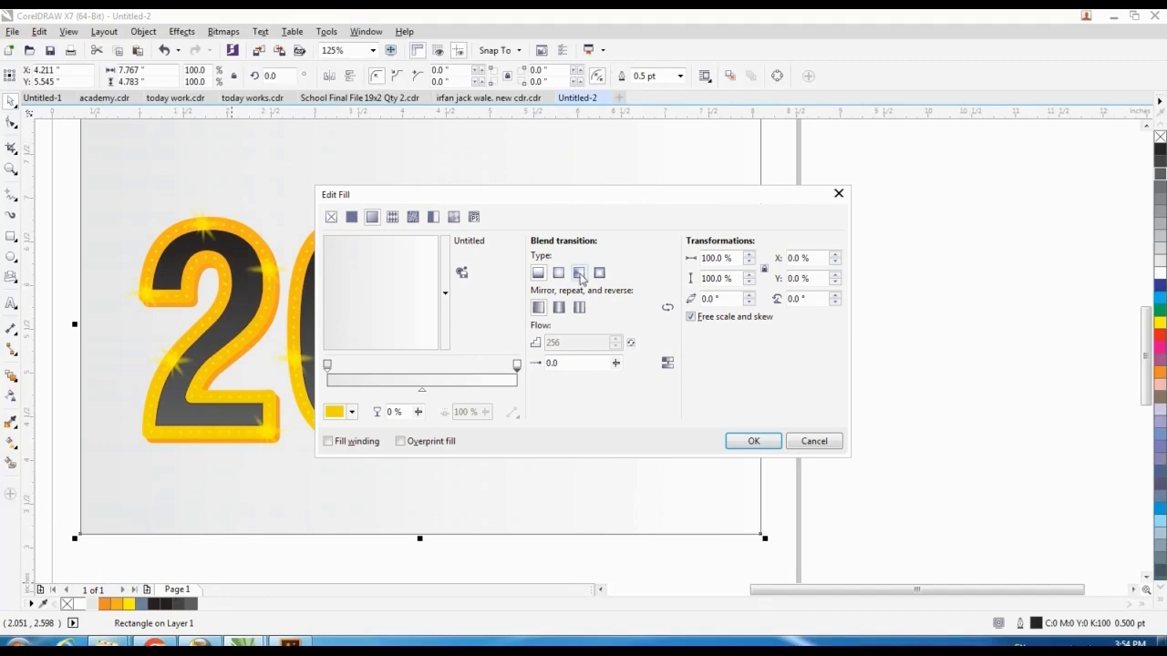
left_click(753, 441)
left_click(876, 219)
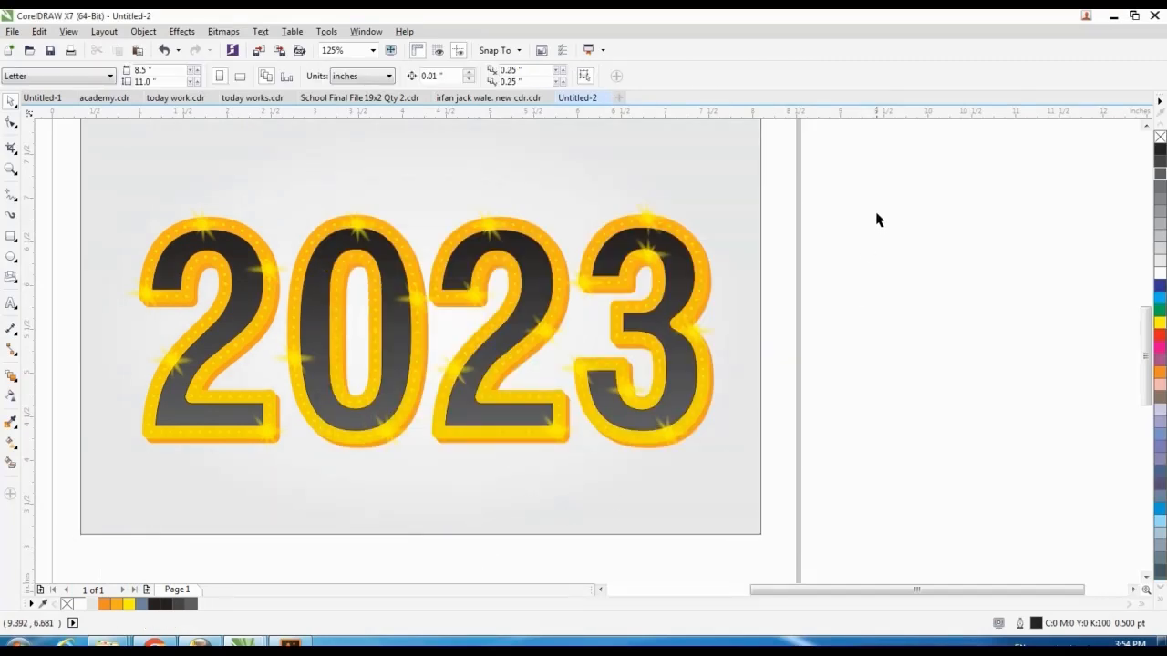
Darken the outer colour of the background rectangle's gradient to C18 M13 Y14 K0
left_click(175, 490)
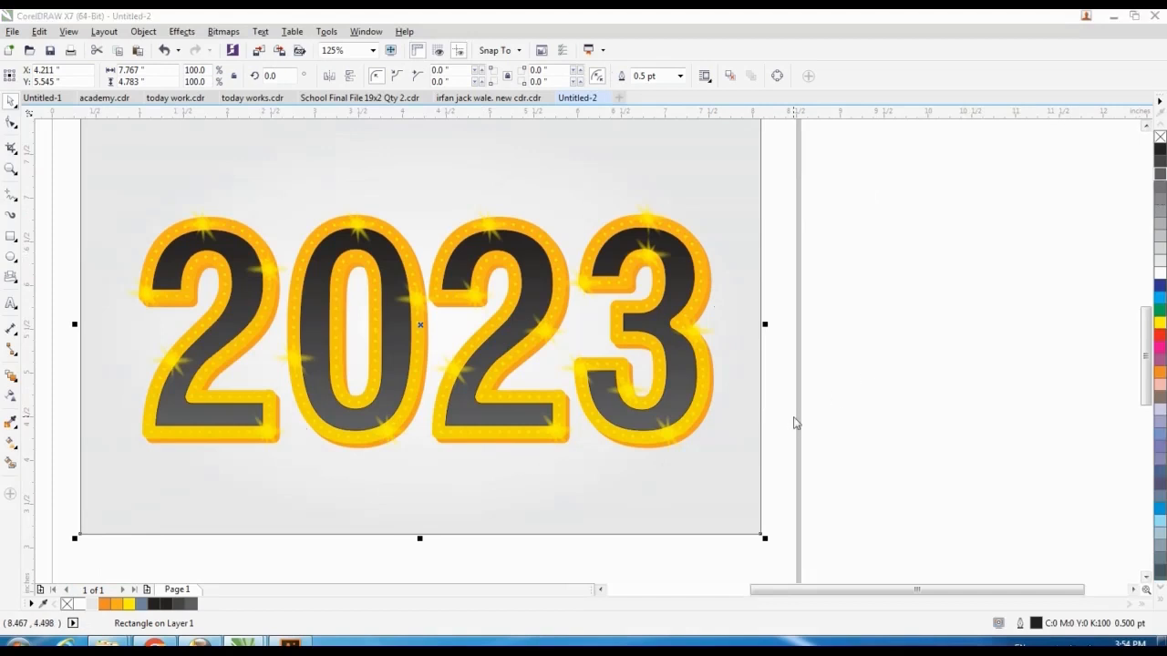
key("F11")
left_click(328, 366)
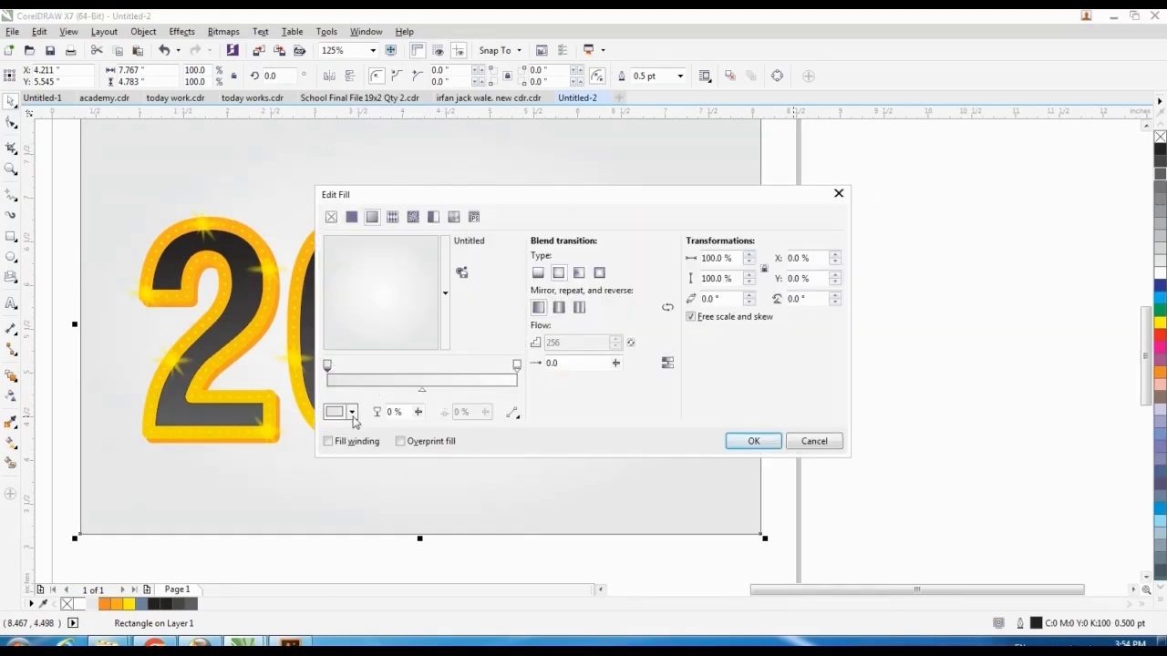
left_click(352, 412)
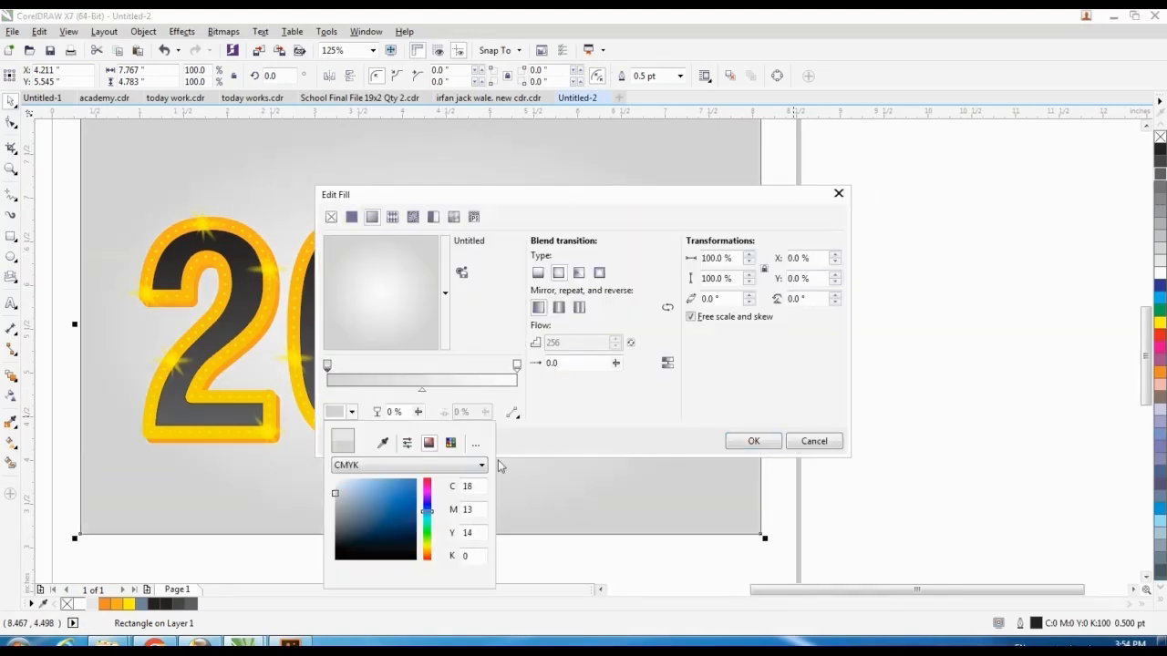
left_click(739, 443)
left_click(751, 440)
left_click(846, 194)
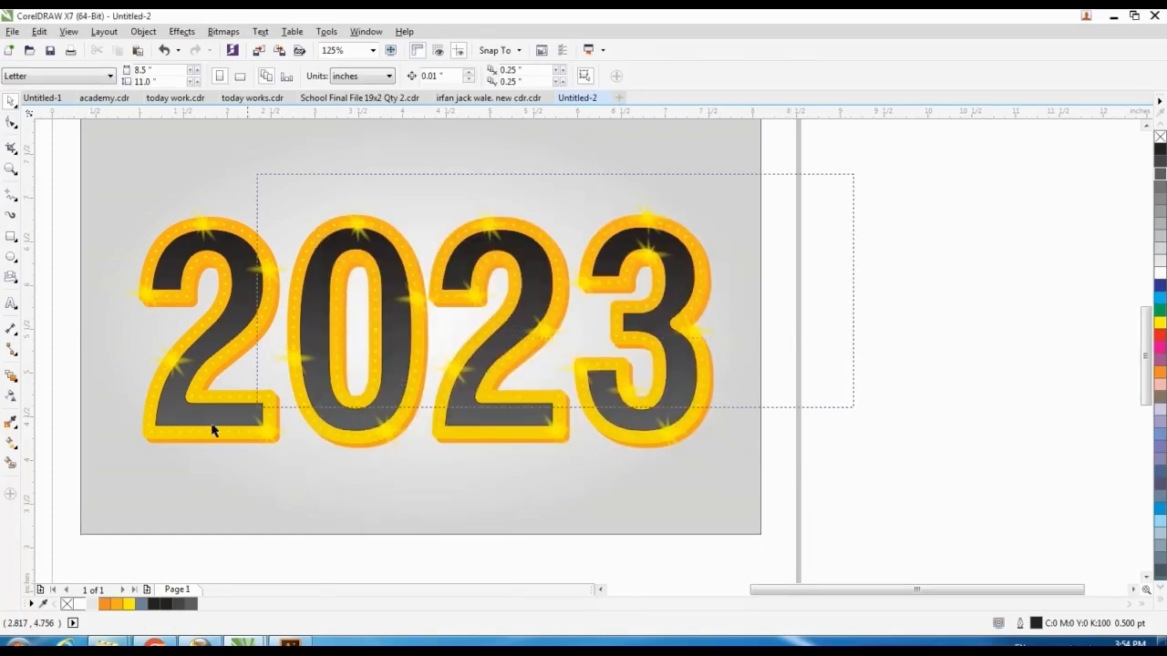
Scale the 2023 group down to about 5.96 in wide and position it near the middle of the grey background
left_click_drag(214, 430, 168, 517)
left_click_drag(328, 425, 328, 404)
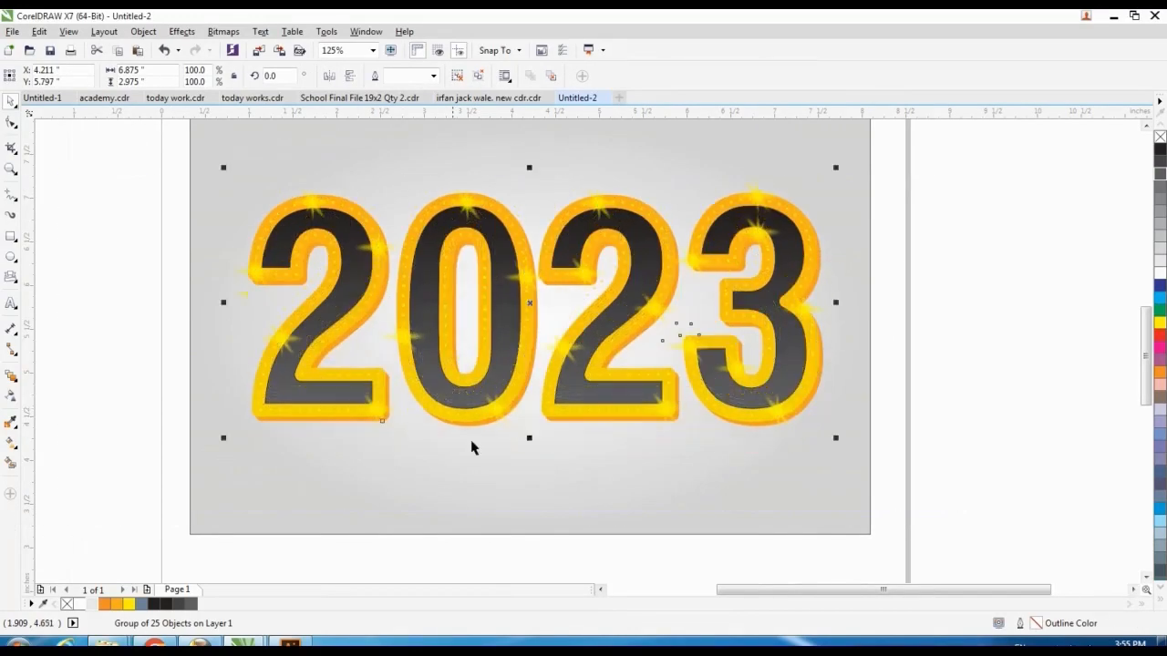
left_click(650, 445)
key("shift+F2")
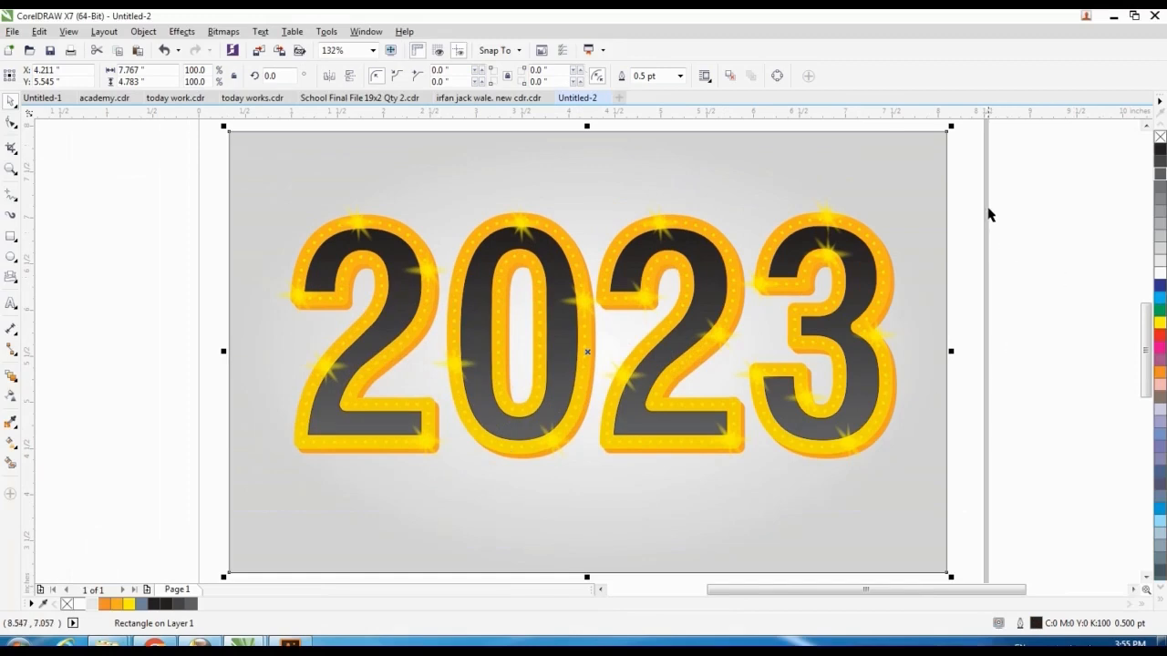
left_click_drag(989, 212, 478, 544)
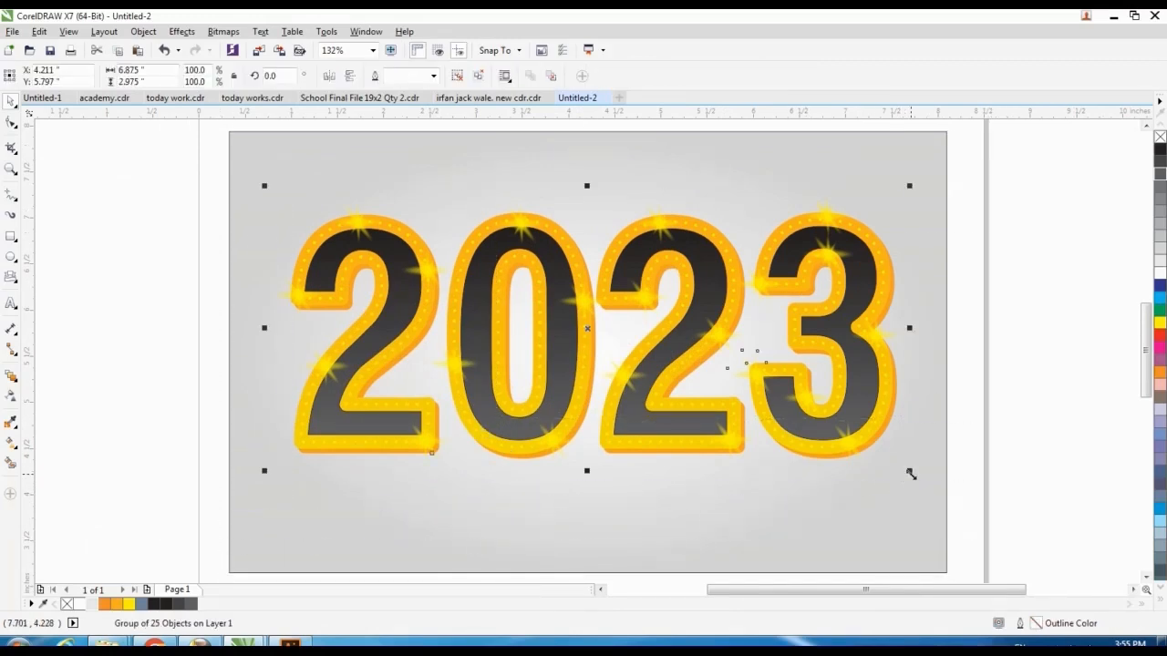
left_click_drag(910, 473, 867, 455)
left_click_drag(331, 339, 332, 365)
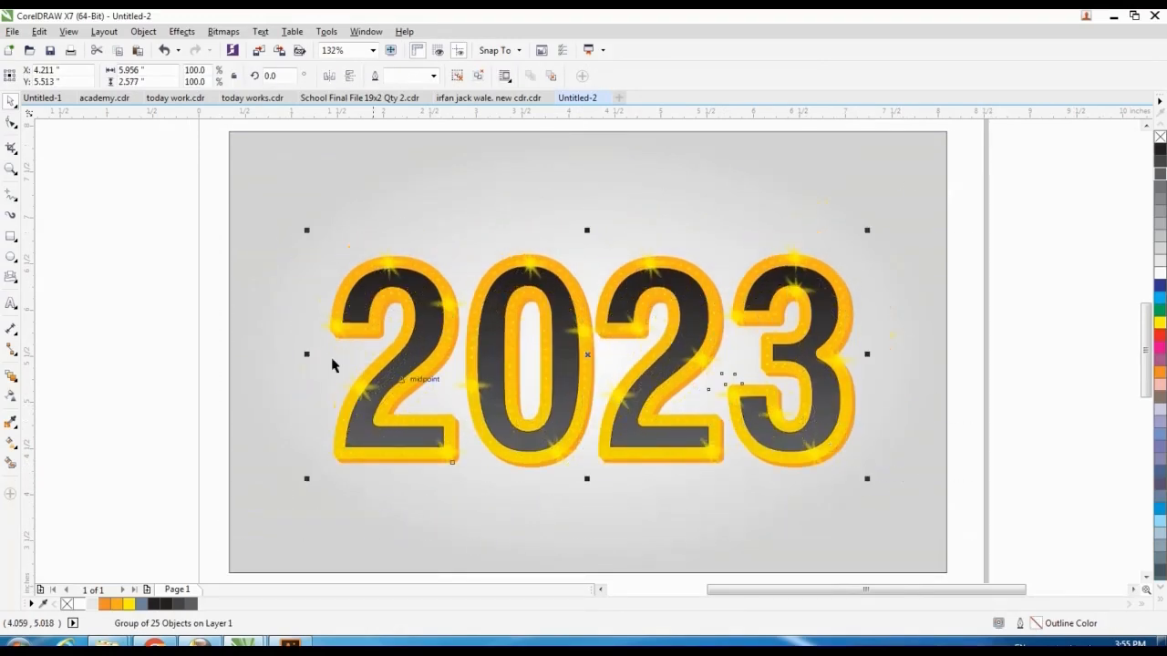
Draw a circle about 1.26 in across on the empty area left of the page
left_click(11, 256)
left_click_drag(36, 165, 129, 388)
key("space")
left_click_drag(99, 331, 119, 343)
key("shift+F2")
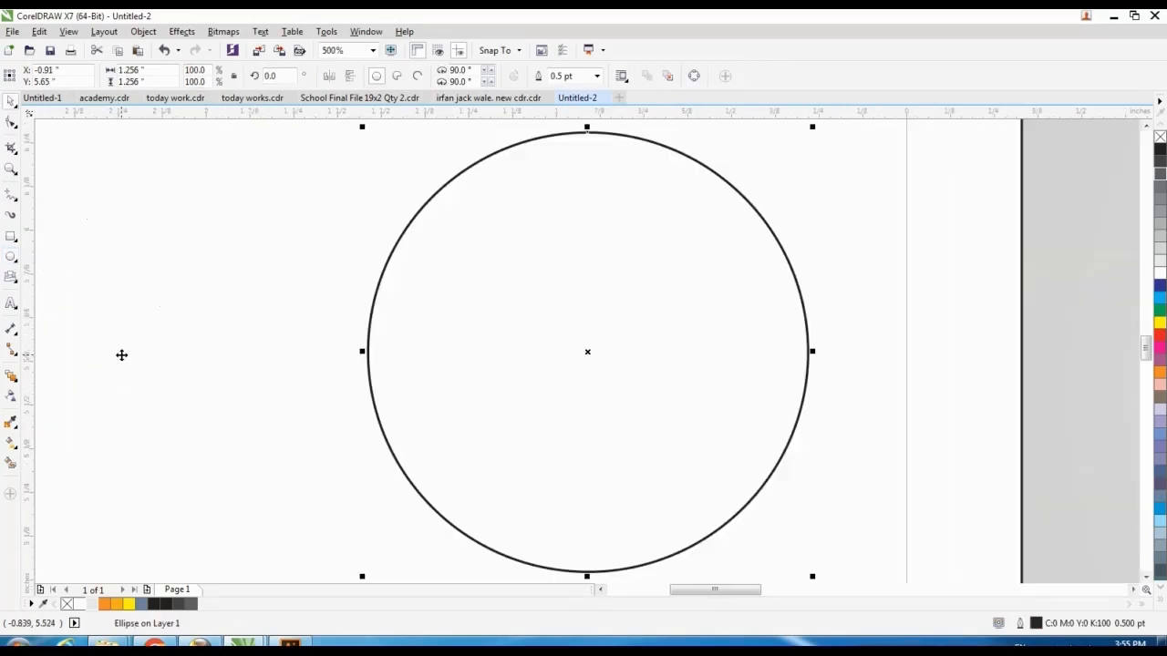
scroll(121, 355, "down", 2)
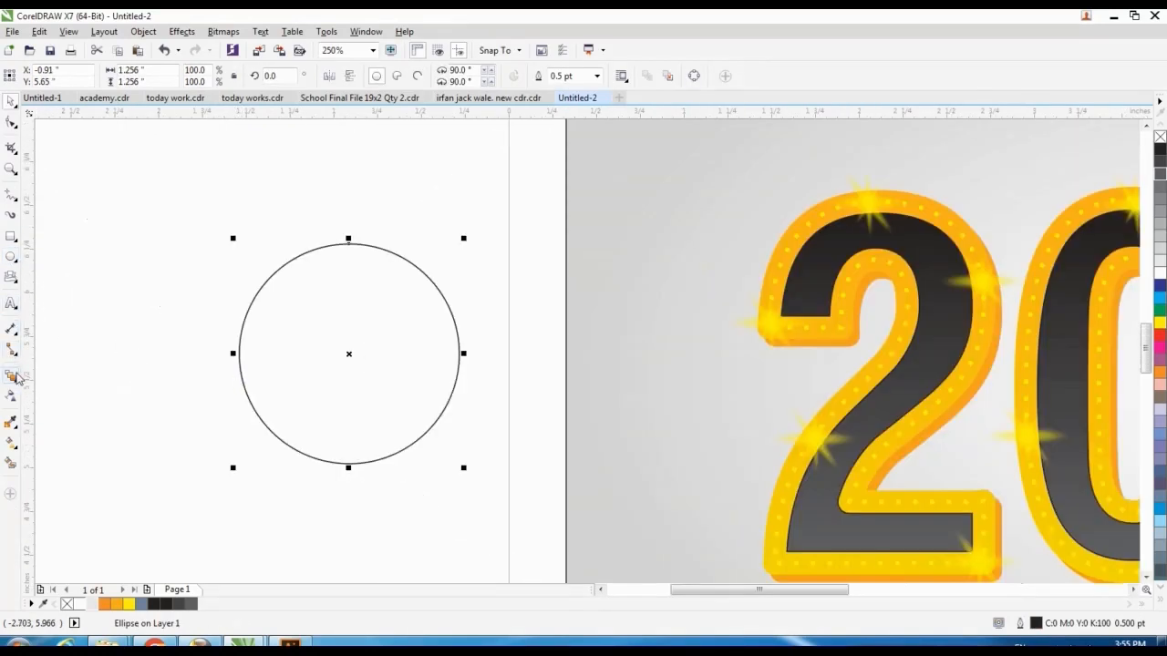
Apply an elliptical orange-to-white gradient to the circle, with its centre just beyond the upper-left edge
left_click(11, 442)
left_click_drag(332, 328, 418, 476)
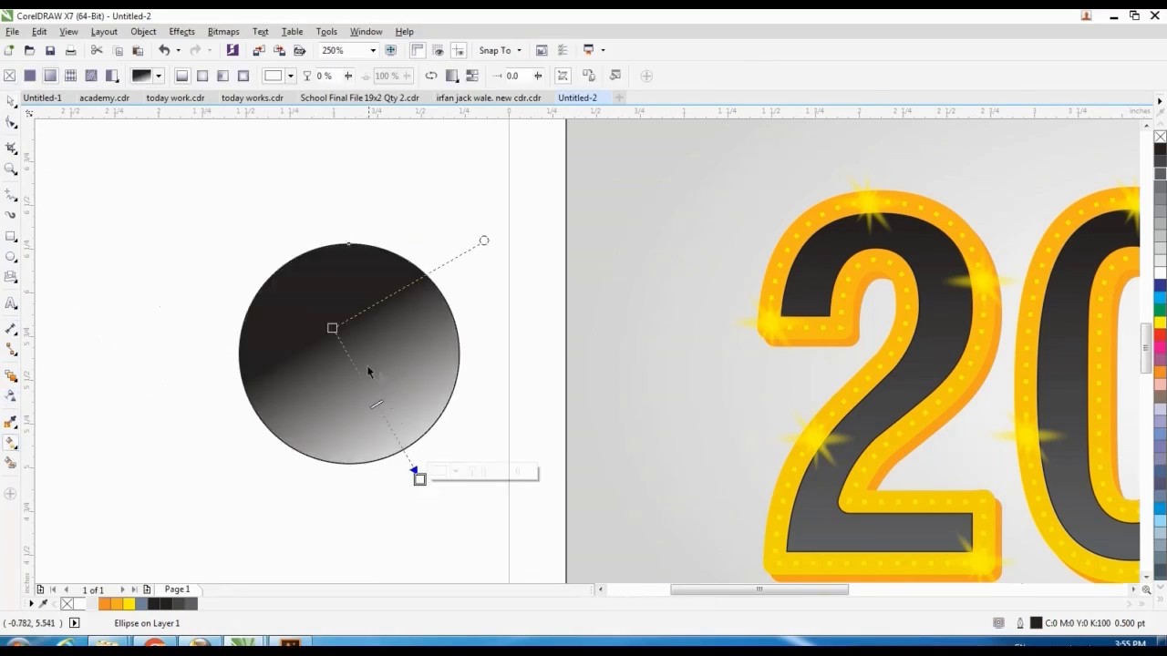
left_click(332, 327)
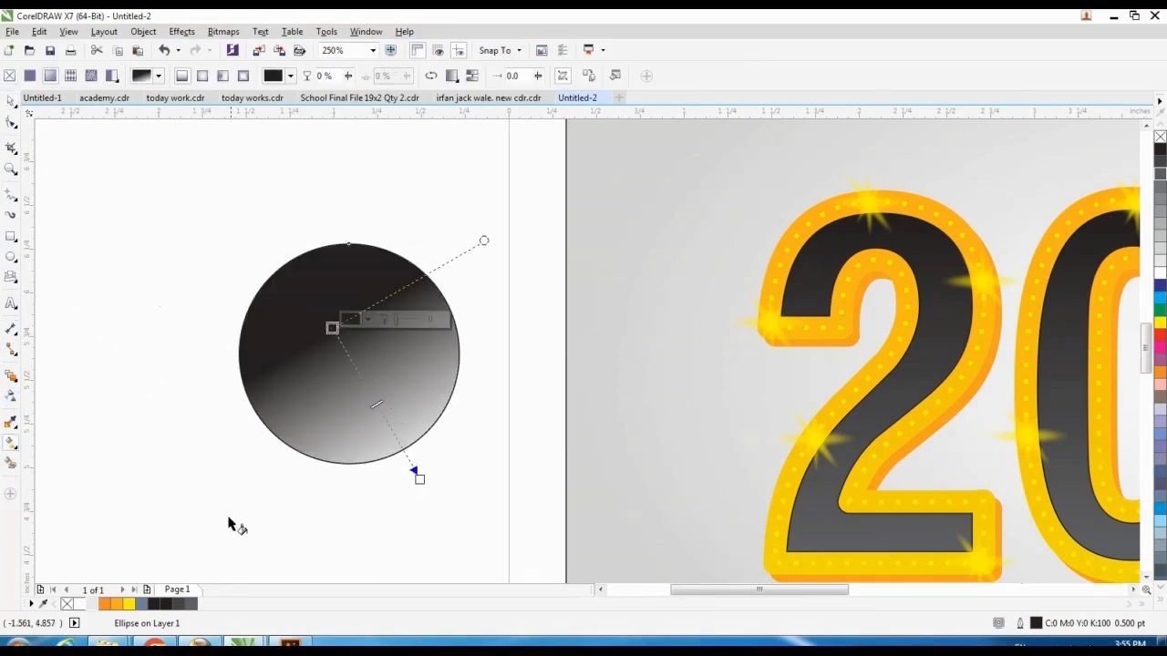
left_click(106, 605)
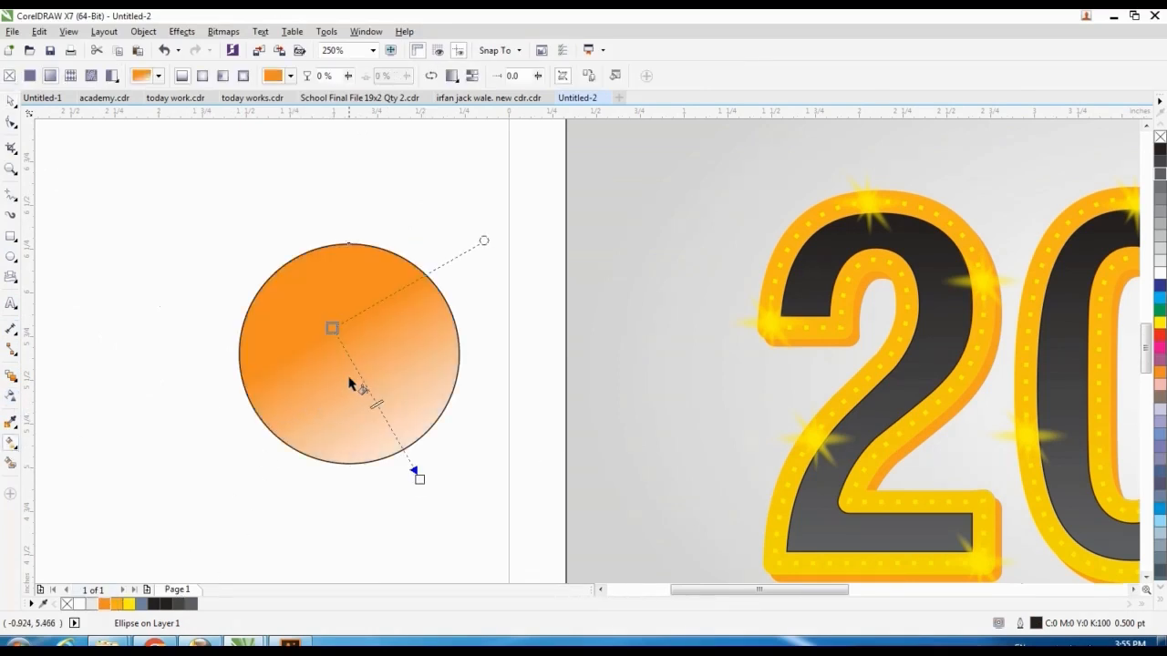
left_click(203, 78)
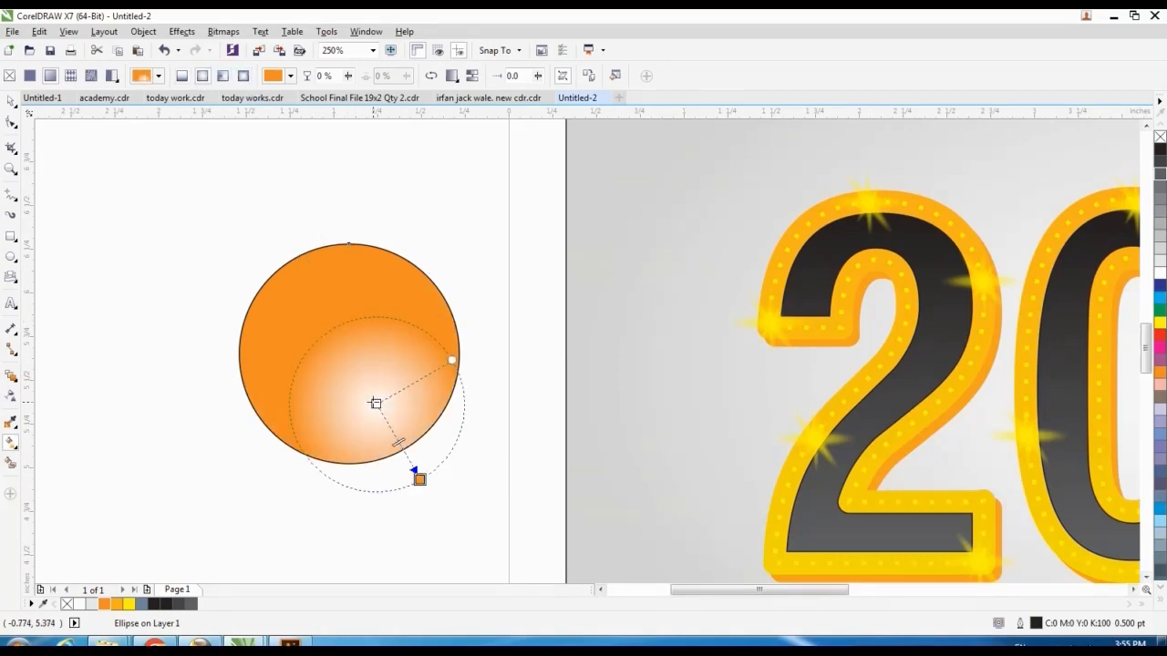
left_click_drag(376, 403, 279, 236)
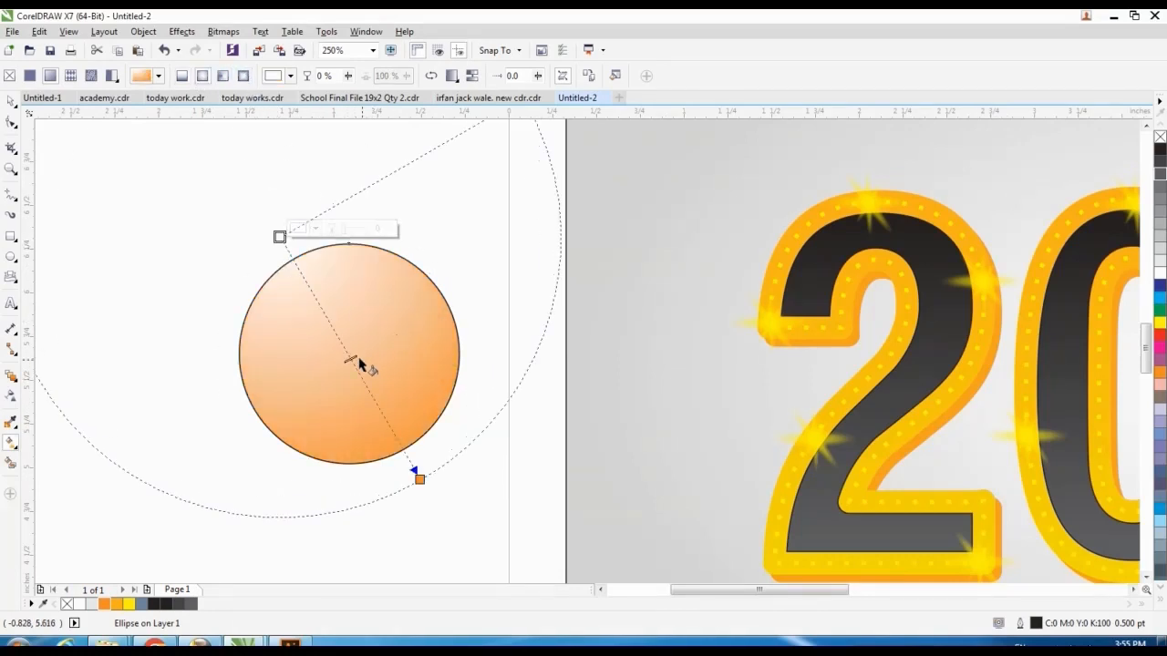
Add an orange colour stop in the middle of the circle's gradient and set both end colours to yellow
double_click(342, 344)
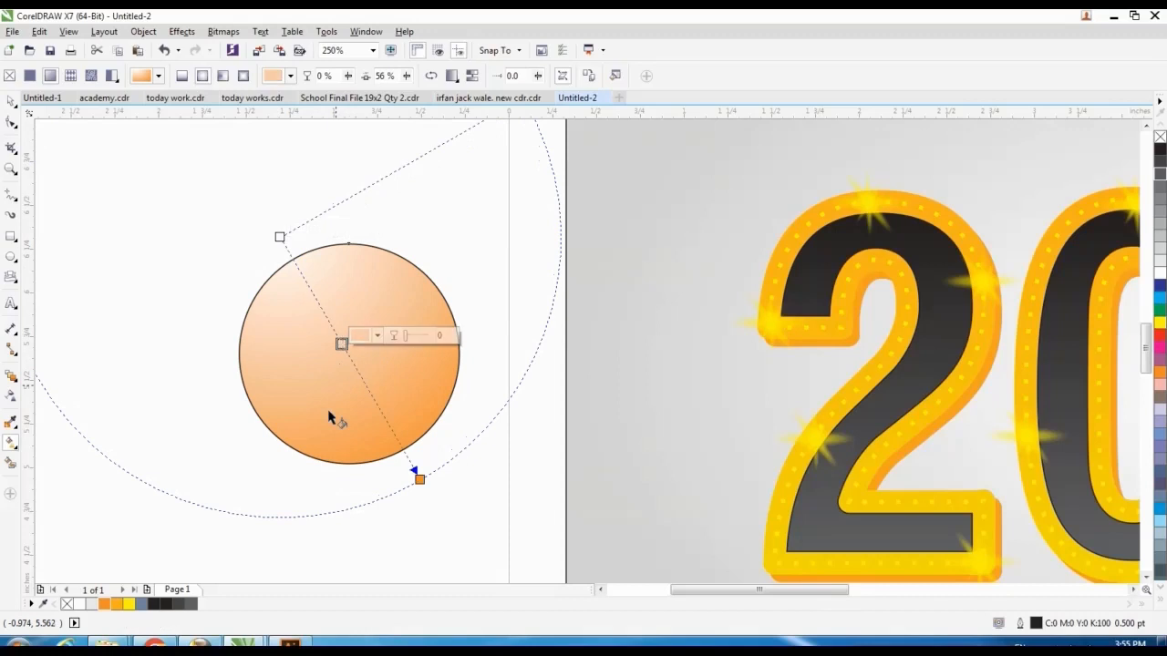
left_click(106, 604)
left_click(129, 604)
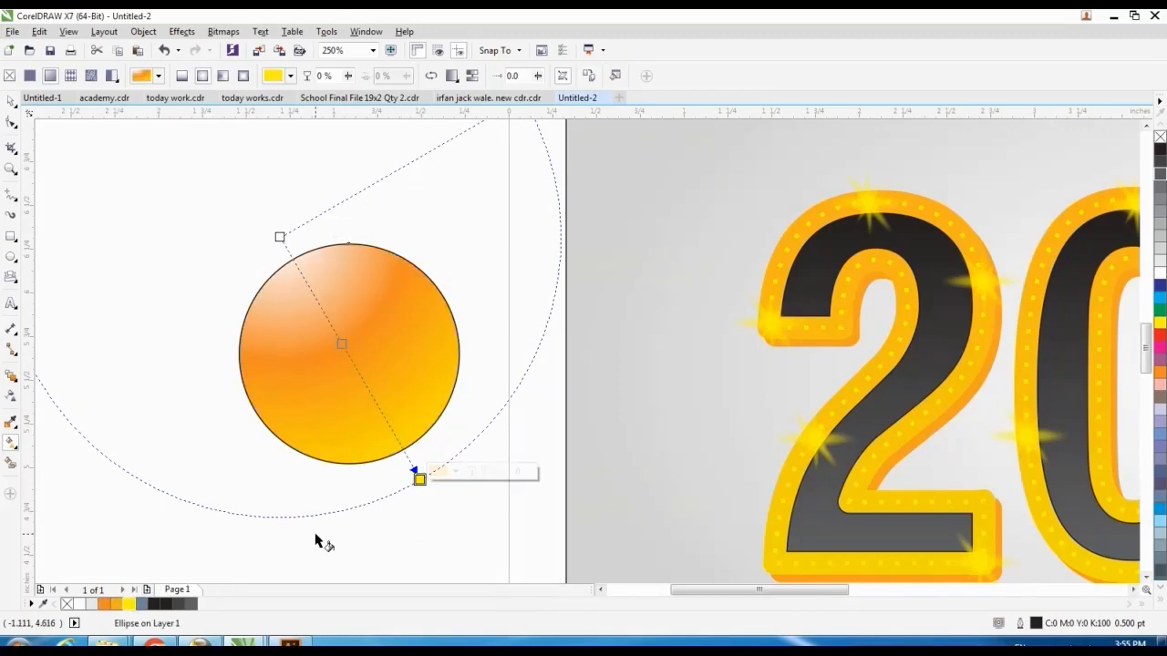
left_click(280, 236)
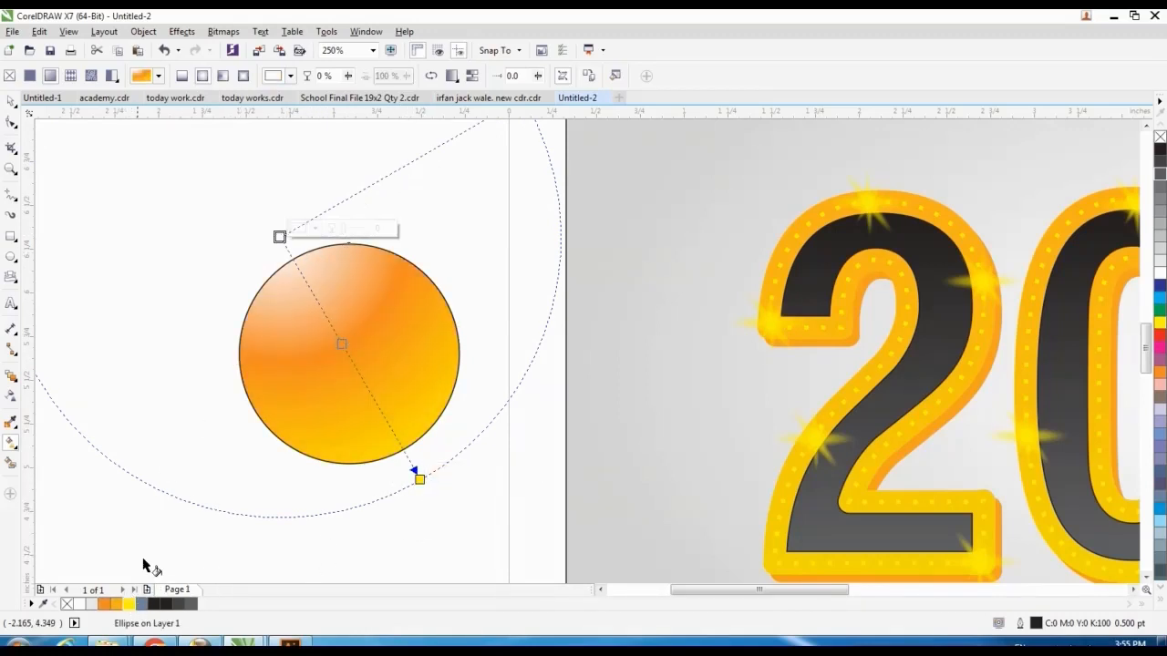
left_click(130, 604)
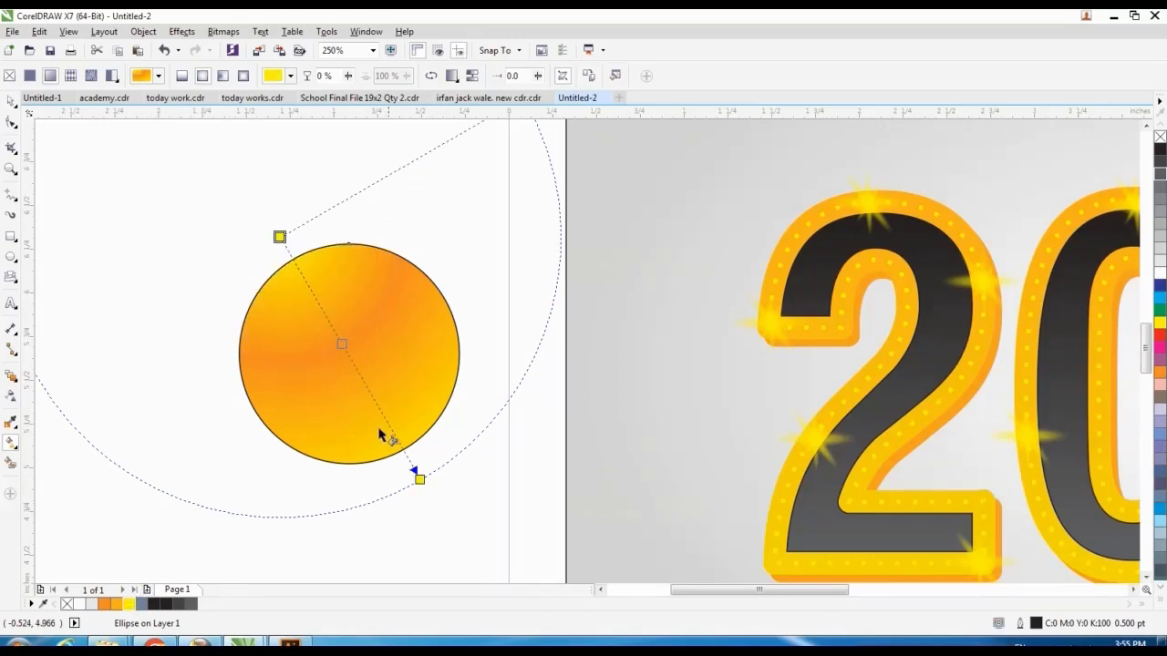
Widen the orange band in the circle's gradient with a second orange stop and remove the circle's outline
double_click(361, 378)
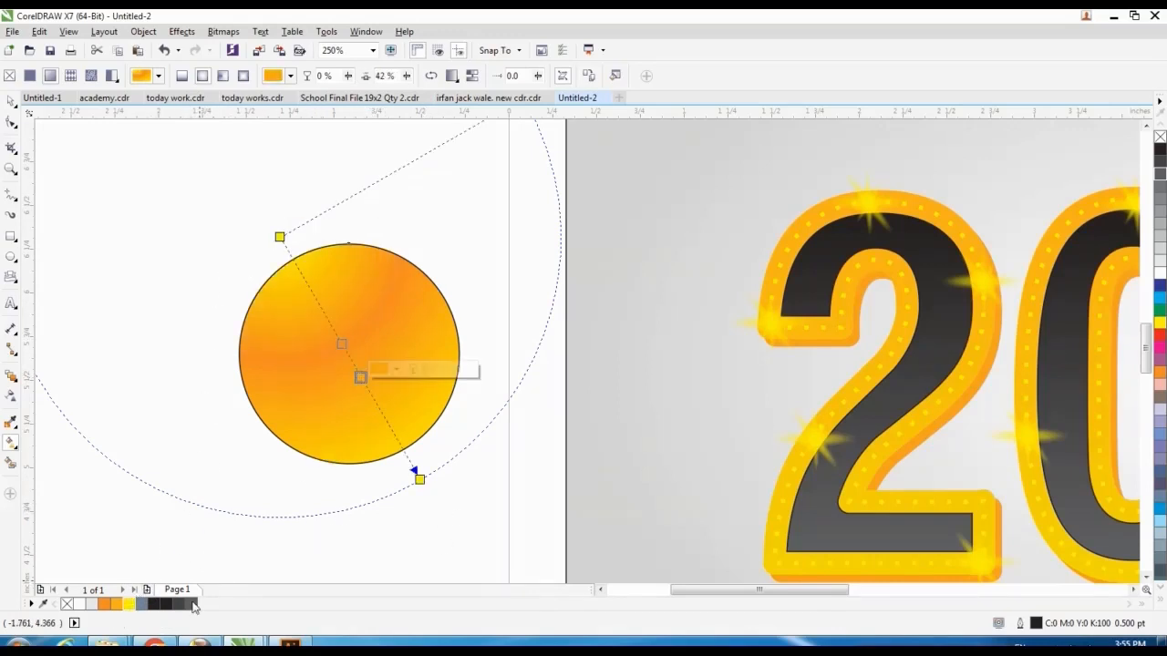
left_click(105, 606)
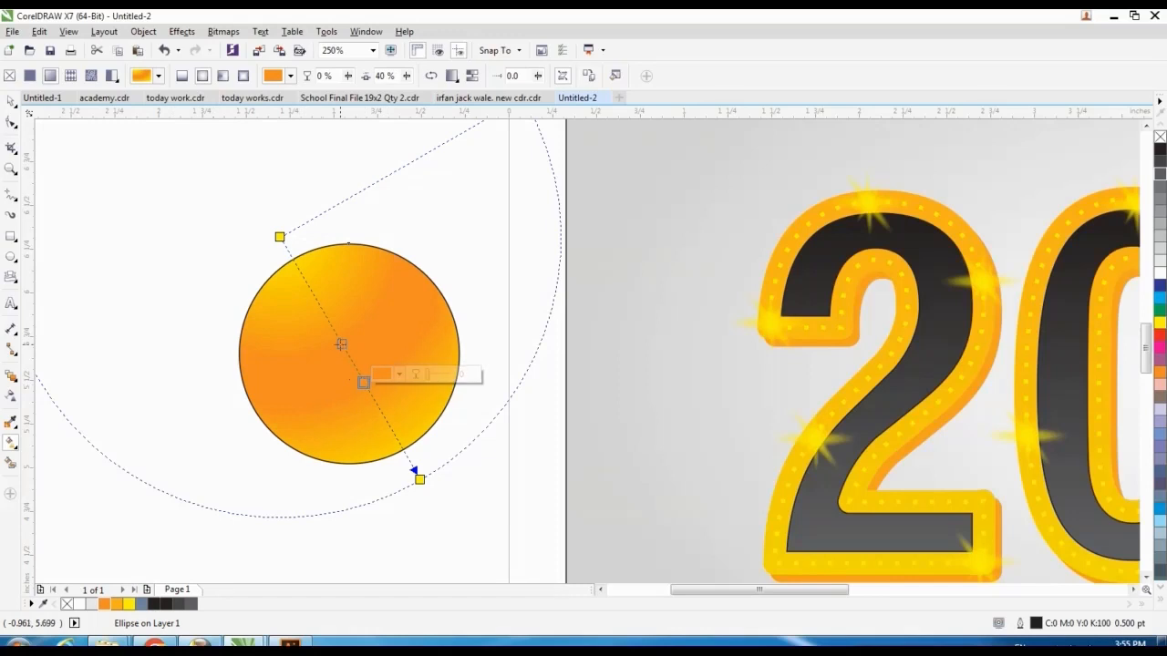
left_click_drag(362, 382, 335, 334)
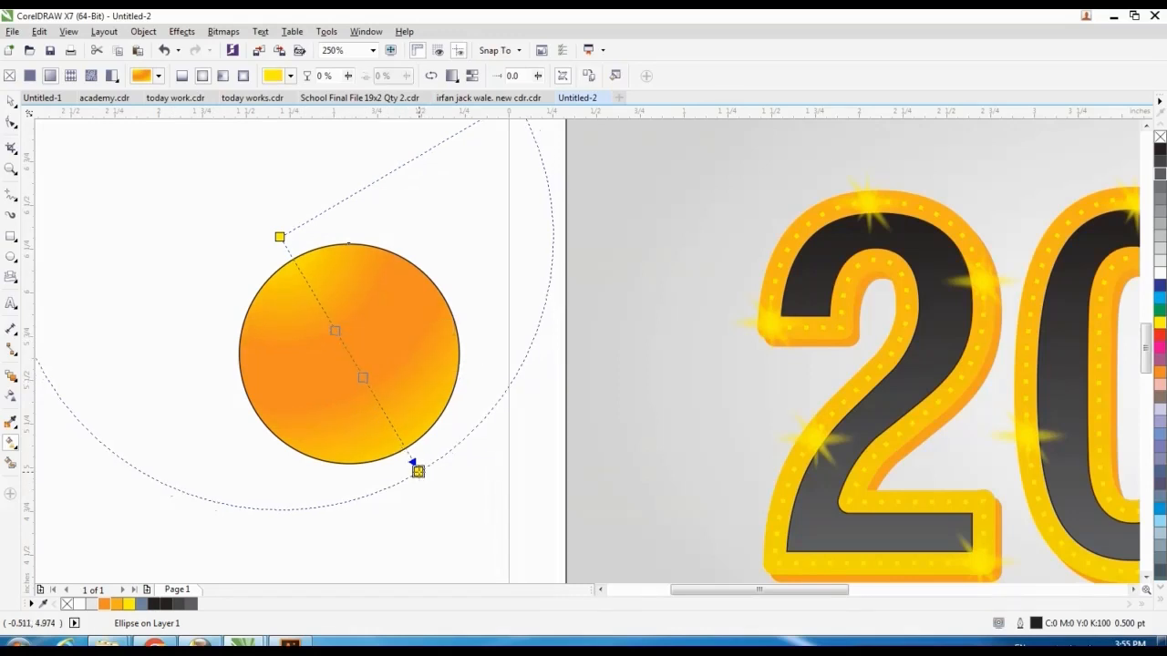
key("space")
left_click(393, 507)
left_click(336, 370)
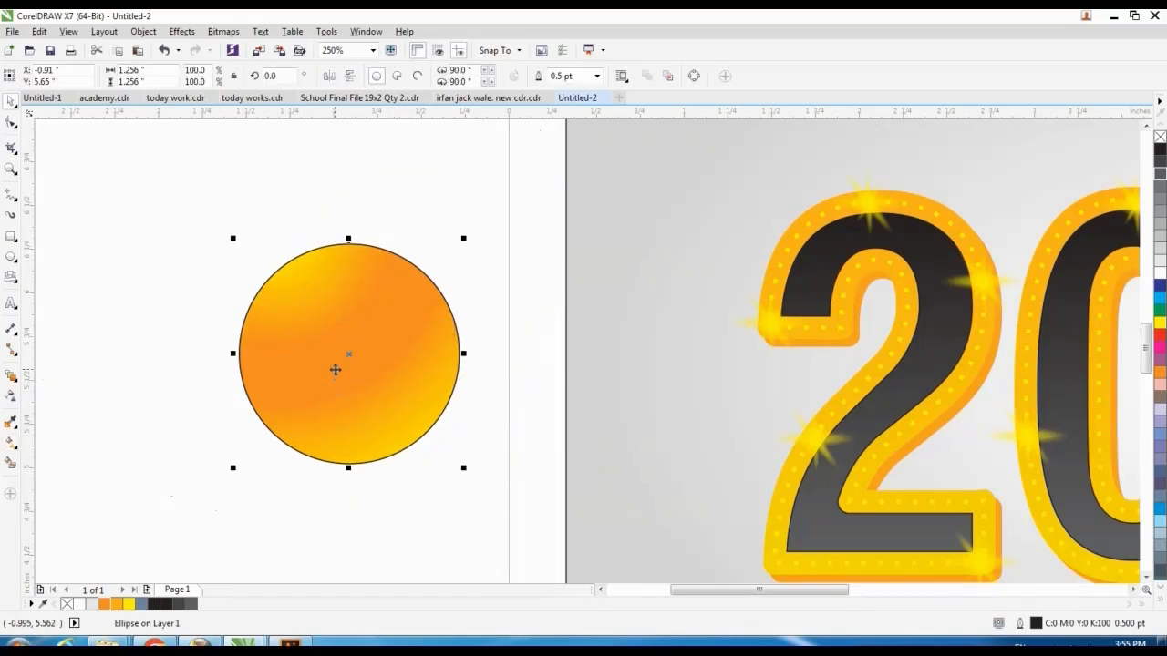
right_click(67, 603)
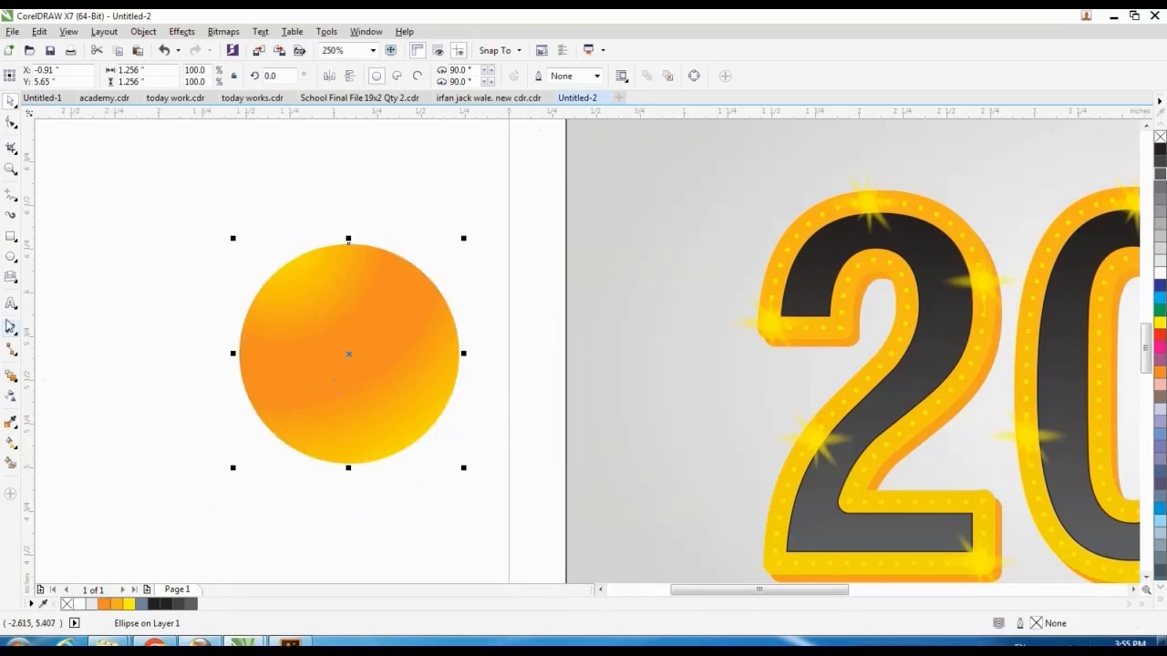
Draw a horizontal line about 2.16 in long above the circle and give it a dotted line style
left_click(11, 194)
left_click(109, 184)
left_click(489, 185)
key("space")
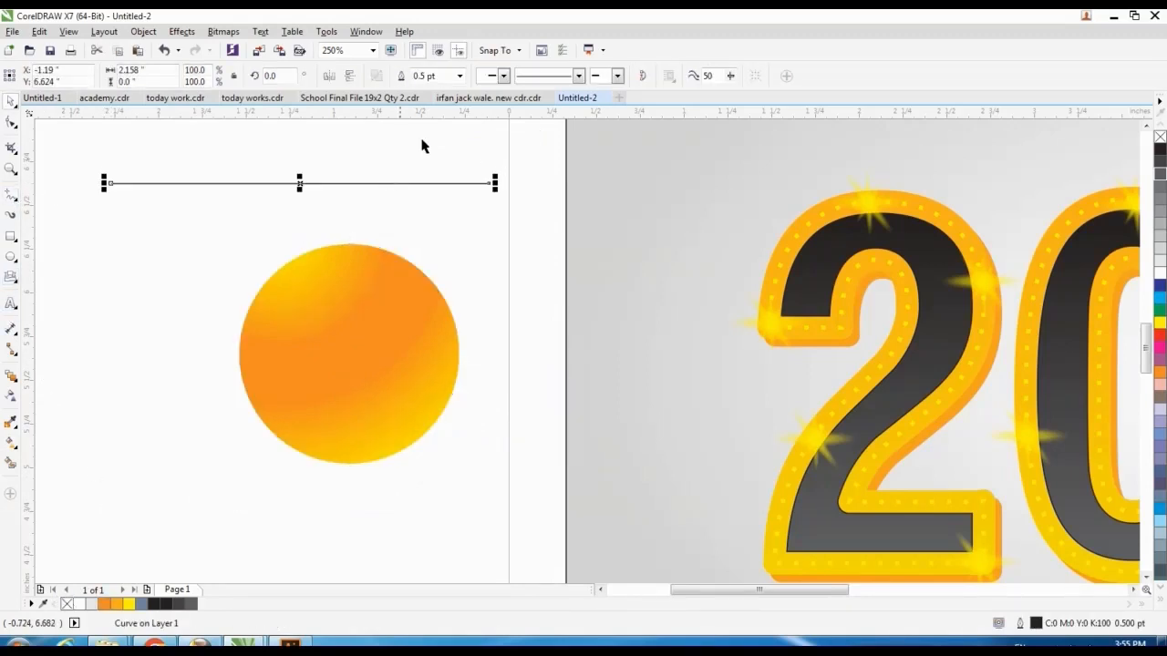
left_click(578, 75)
left_click(563, 146)
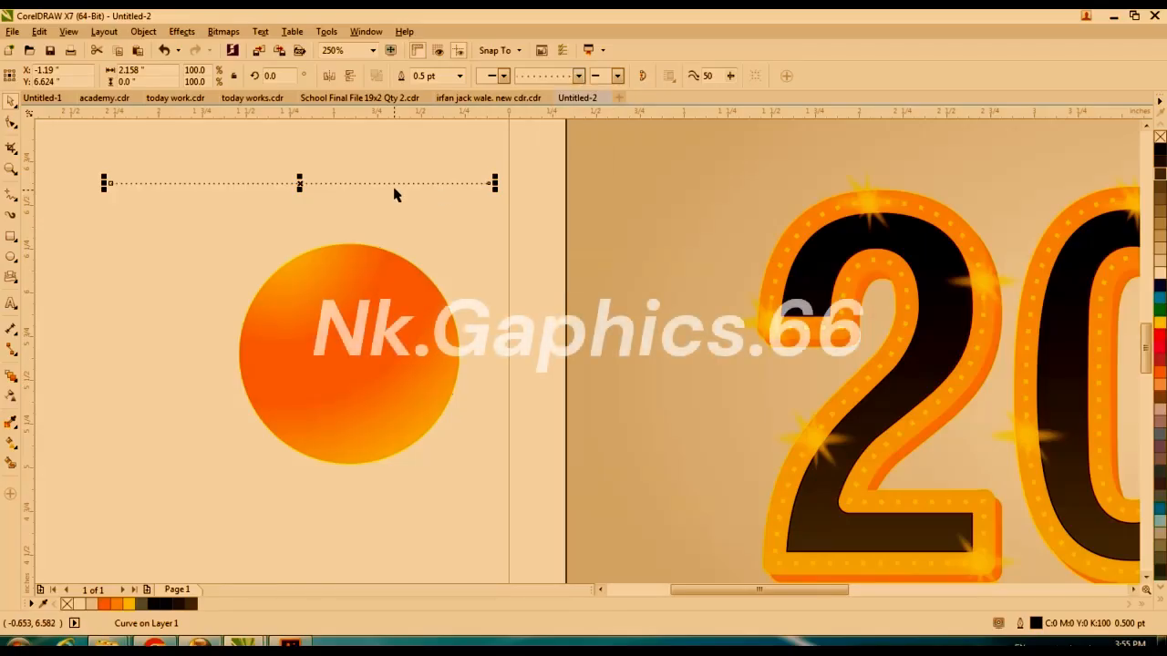
Duplicate the dotted line slightly above itself and repeat the duplication to build an evenly spaced stack about 1.2 in tall
left_click_drag(398, 184, 399, 178)
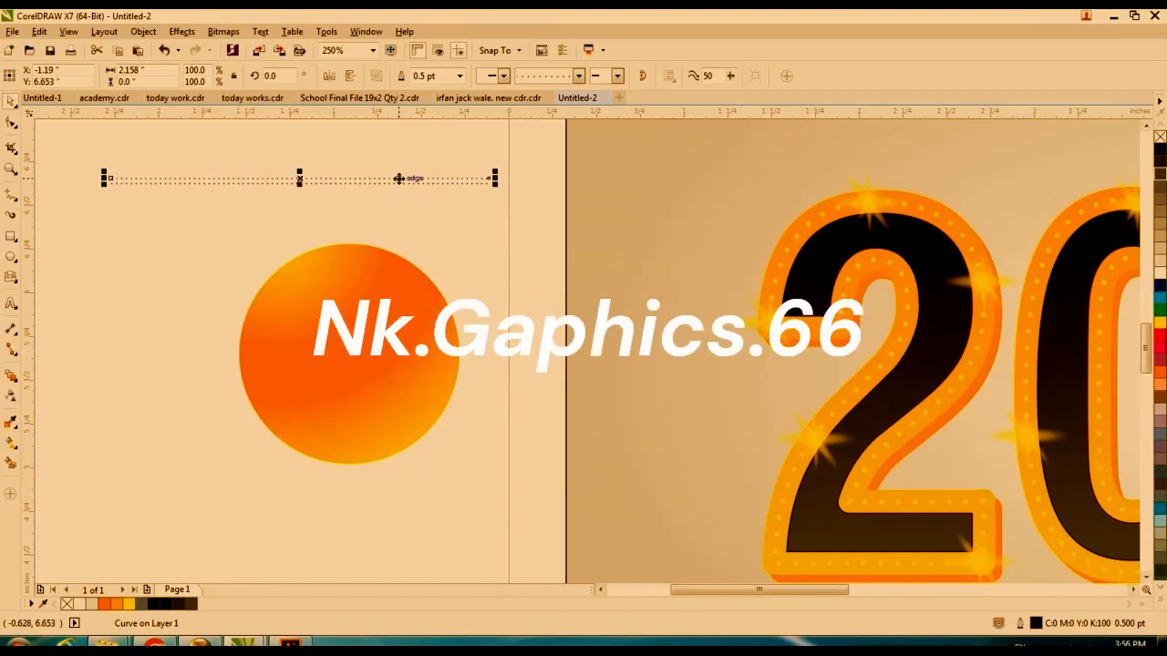
key("ctrl+r")
key("ctrl+r")
key("ctrl+r")
key("ctrl+r")
key("ctrl+r")
key("ctrl+r")
key("ctrl+r")
key("ctrl+r")
key("ctrl+r")
key("ctrl+r")
key("ctrl+r")
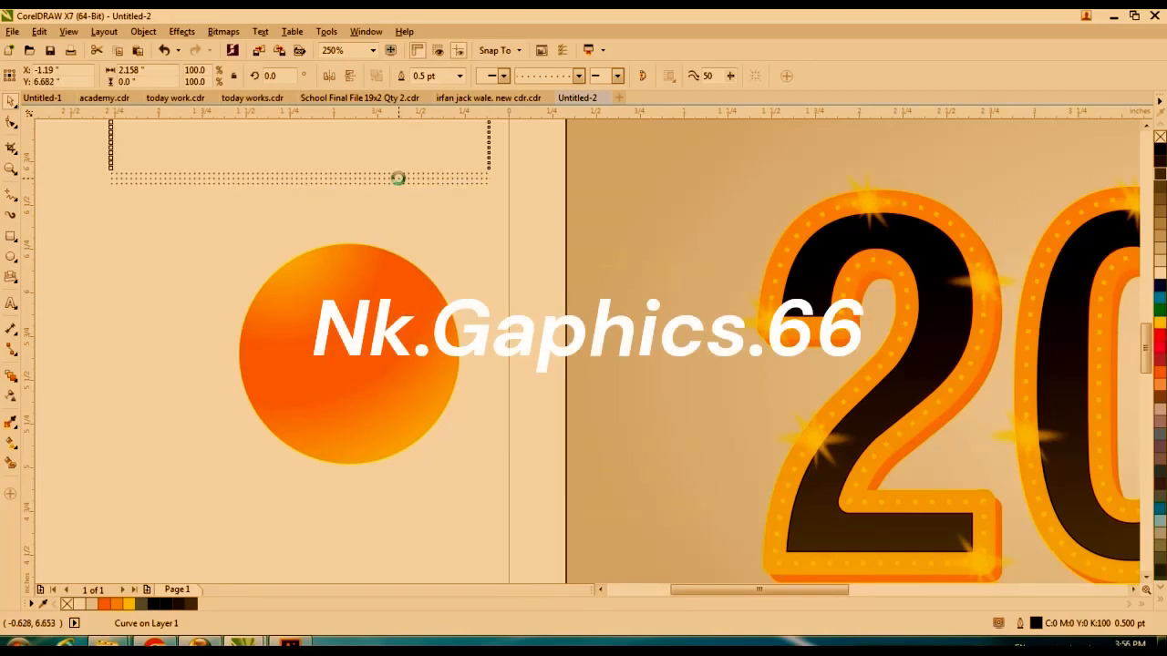
Group all the dotted lines and PowerClip the group inside the orange circle
scroll(352, 222, "down", 1)
left_click_drag(186, 292, 463, 132)
key("ctrl+g")
right_click(378, 173)
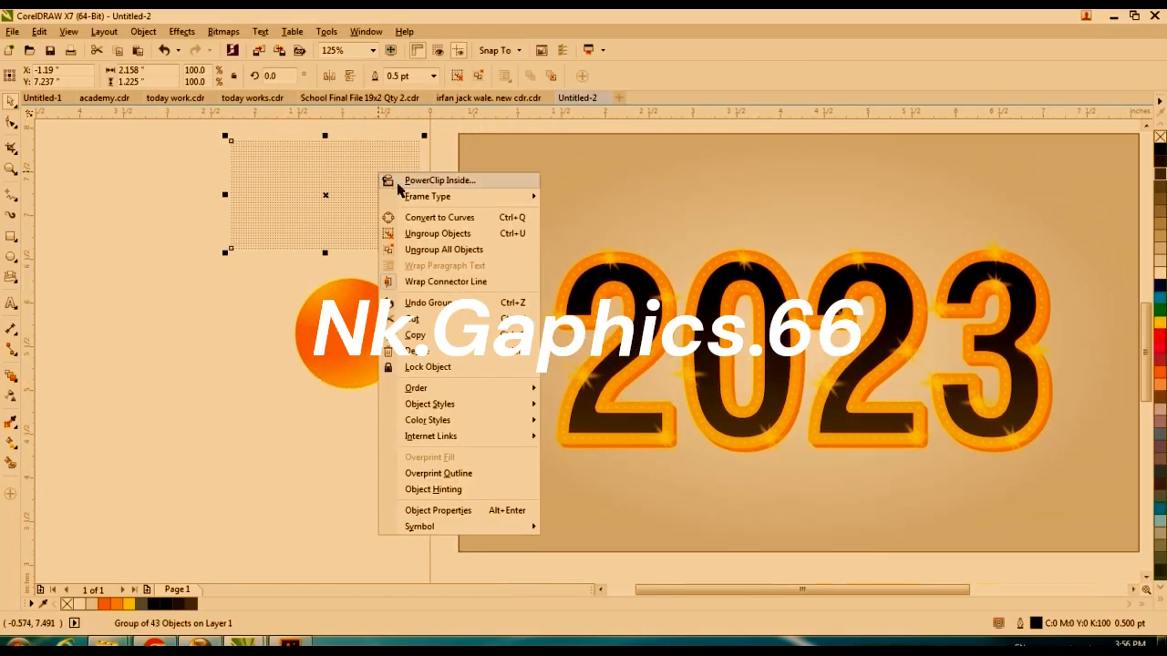
left_click(416, 180)
left_click(369, 336)
Give the dotted line group inside the PowerClipped circle a yellow outline colour
left_click(370, 336, "ctrl")
scroll(318, 268, "up", 2)
scroll(314, 271, "down", 1)
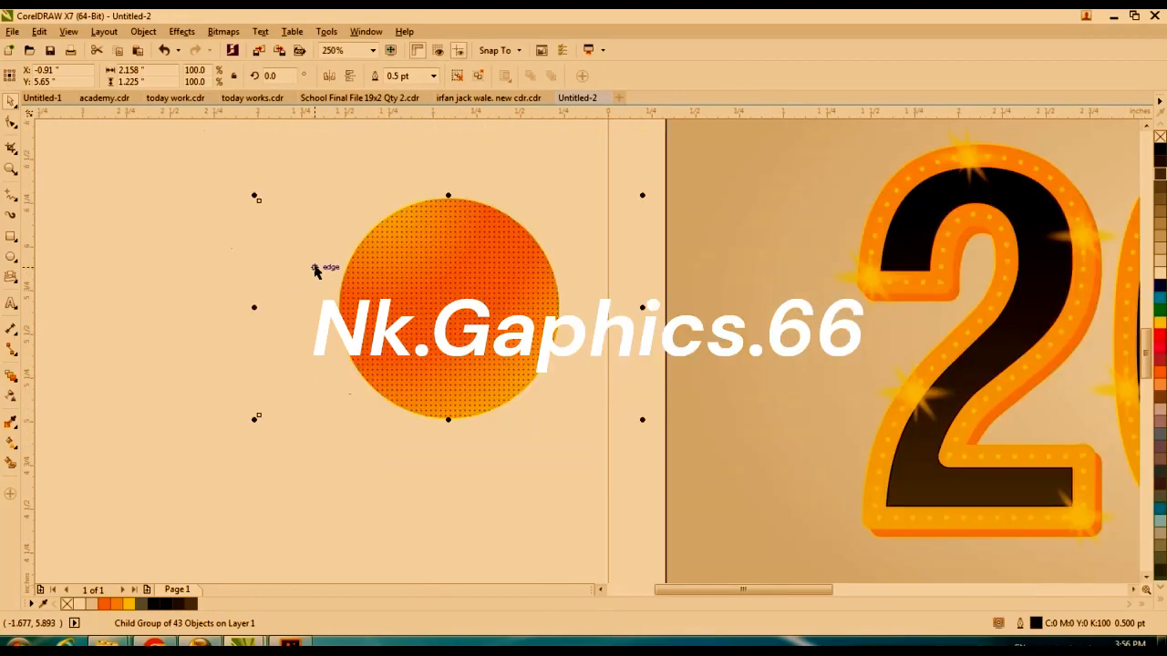
right_click(129, 604)
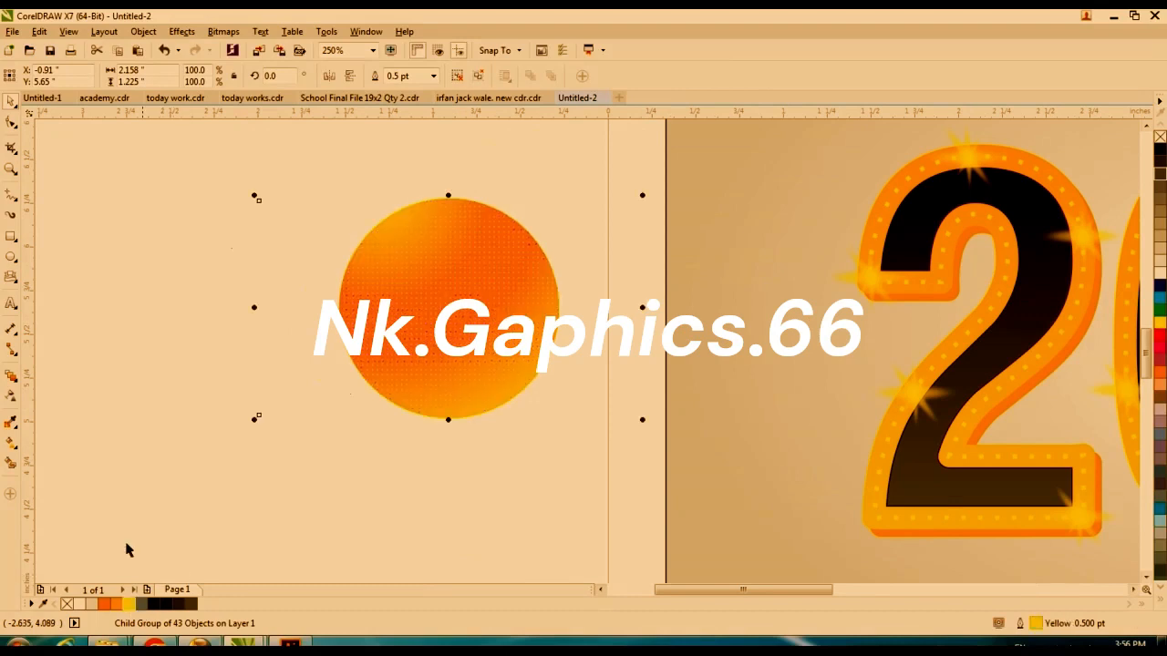
Apply a uniform transparency of 59 to the yellow dotted lines inside the circle
left_click(11, 396)
left_click(429, 436)
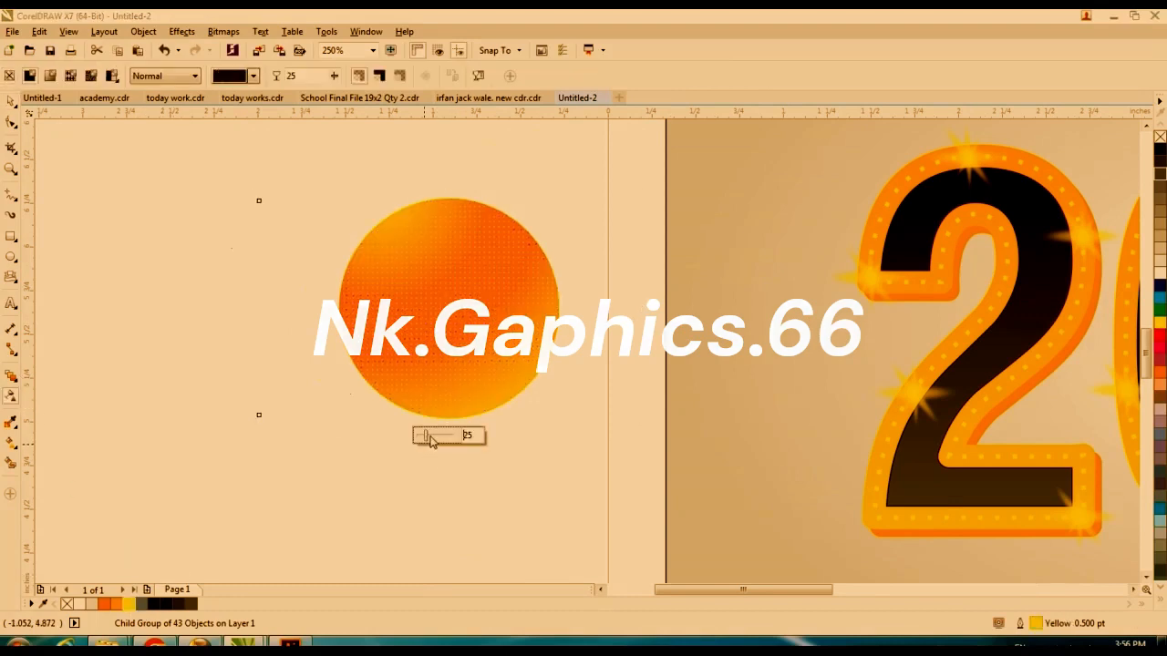
left_click_drag(437, 441, 444, 441)
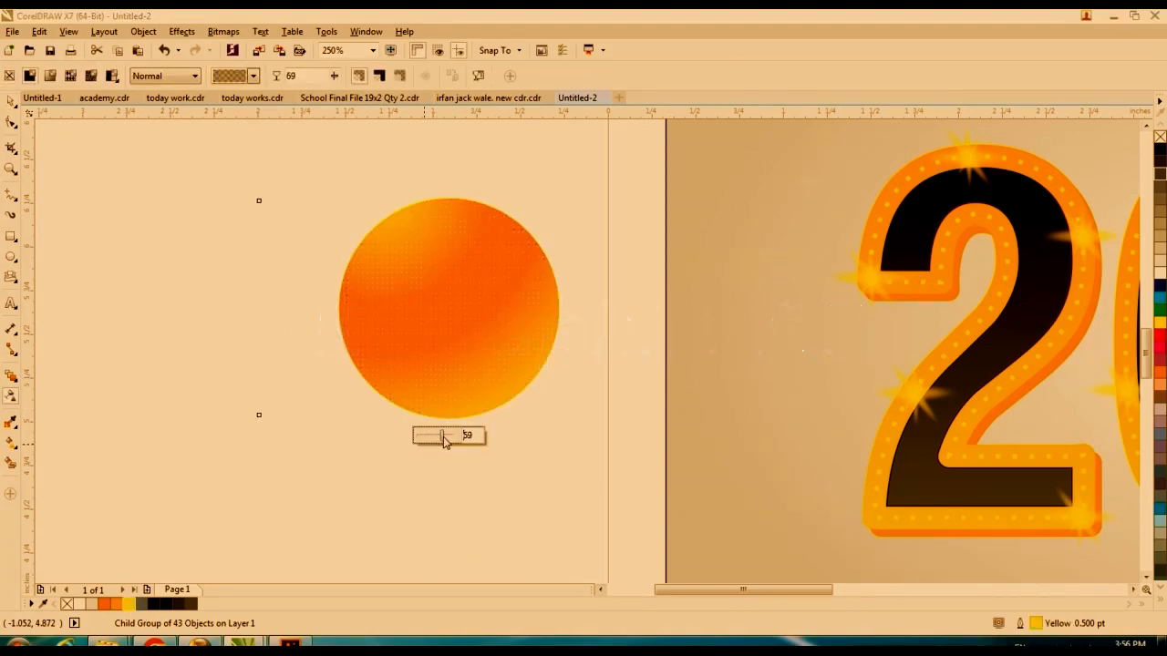
left_click(417, 480)
key("space")
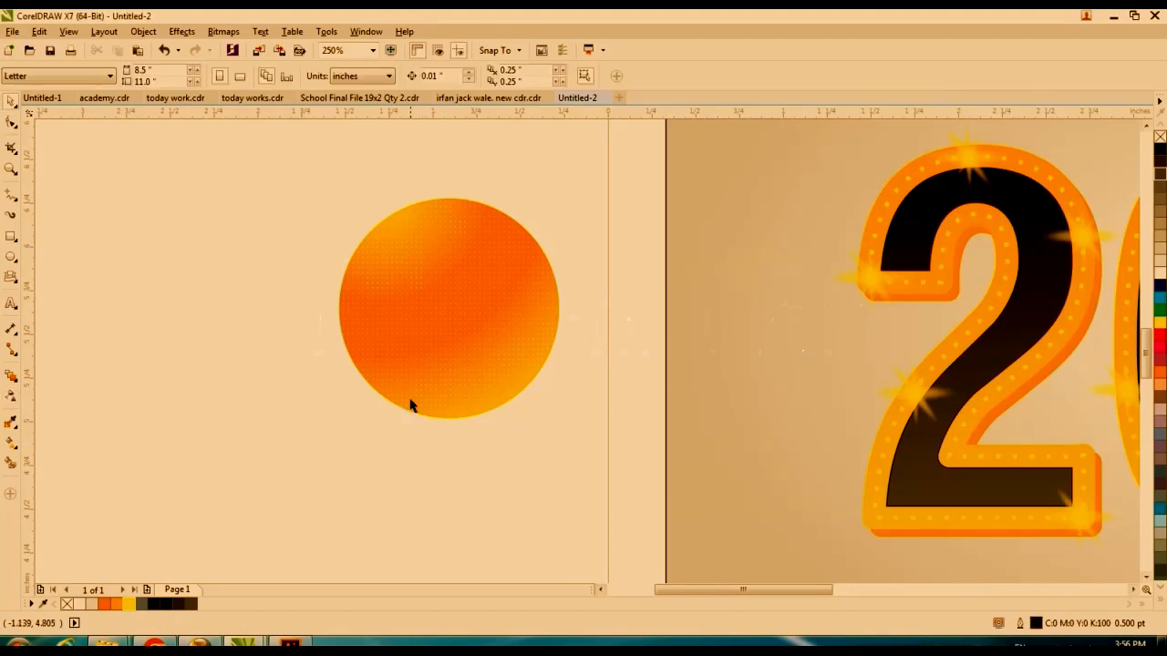
Draw a tilted ellipse across the ball's upper left, Smart Fill the area overlapping the ball, and delete the ellipse
left_click(11, 257)
left_click_drag(302, 173, 525, 228)
left_click(405, 223)
left_click(11, 465)
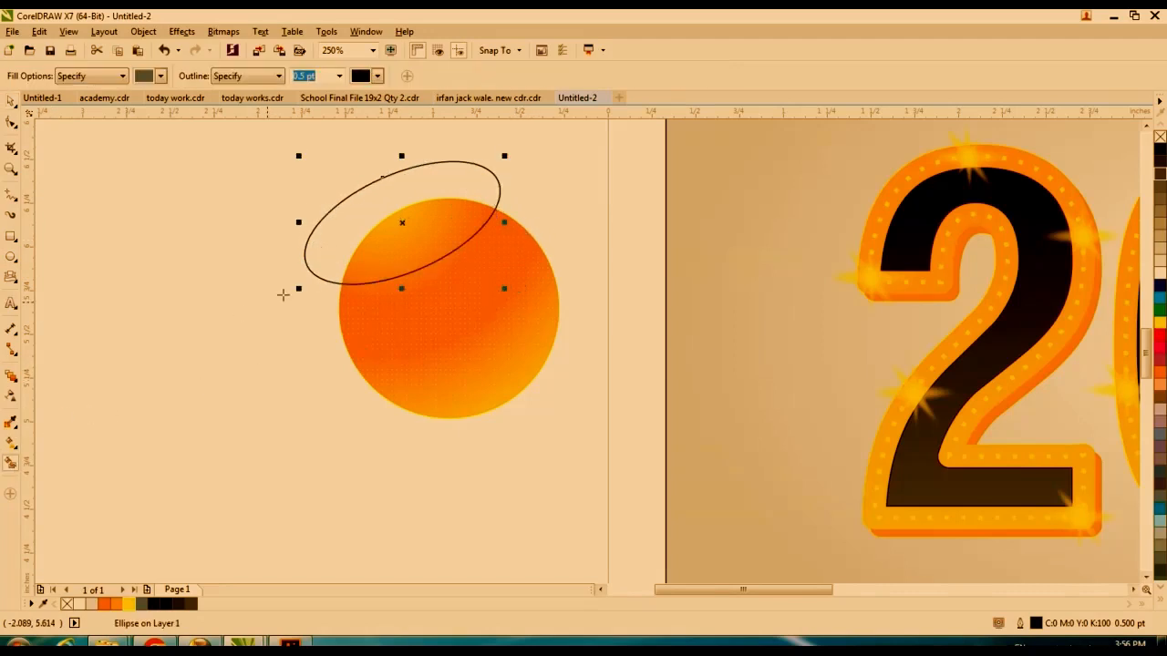
left_click(365, 261)
key("space")
key("Delete")
Fill the overlap shape yellow without an outline and fade it with a linear transparency from its upper left towards the ball's centre
left_click(436, 252)
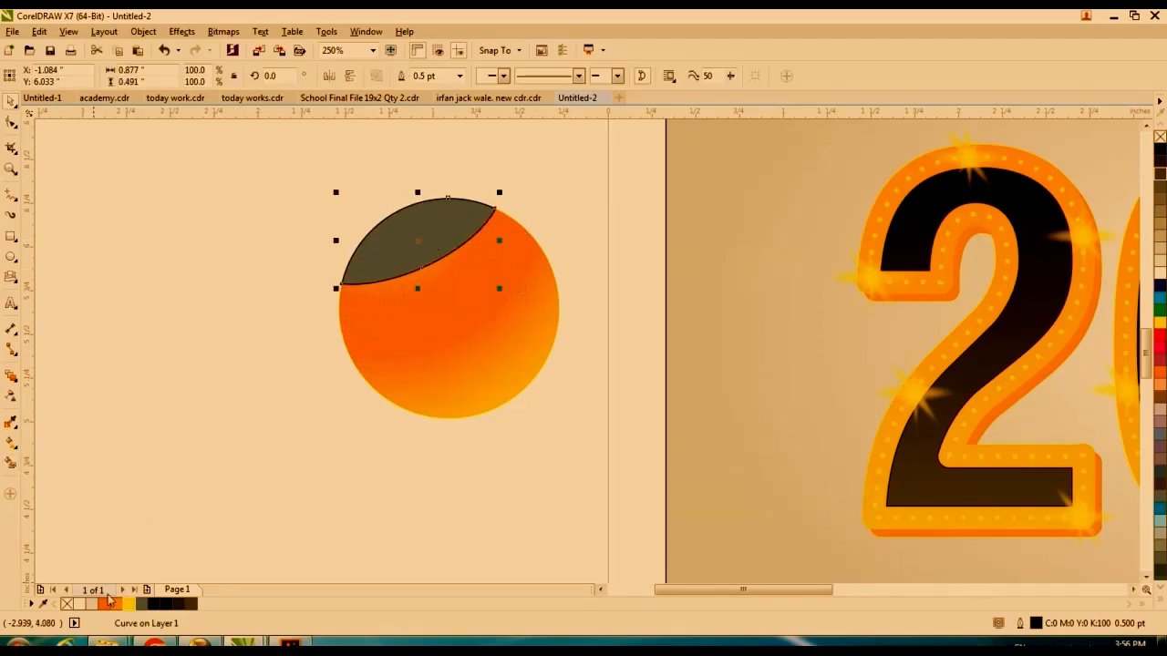
left_click(92, 604)
right_click(66, 605)
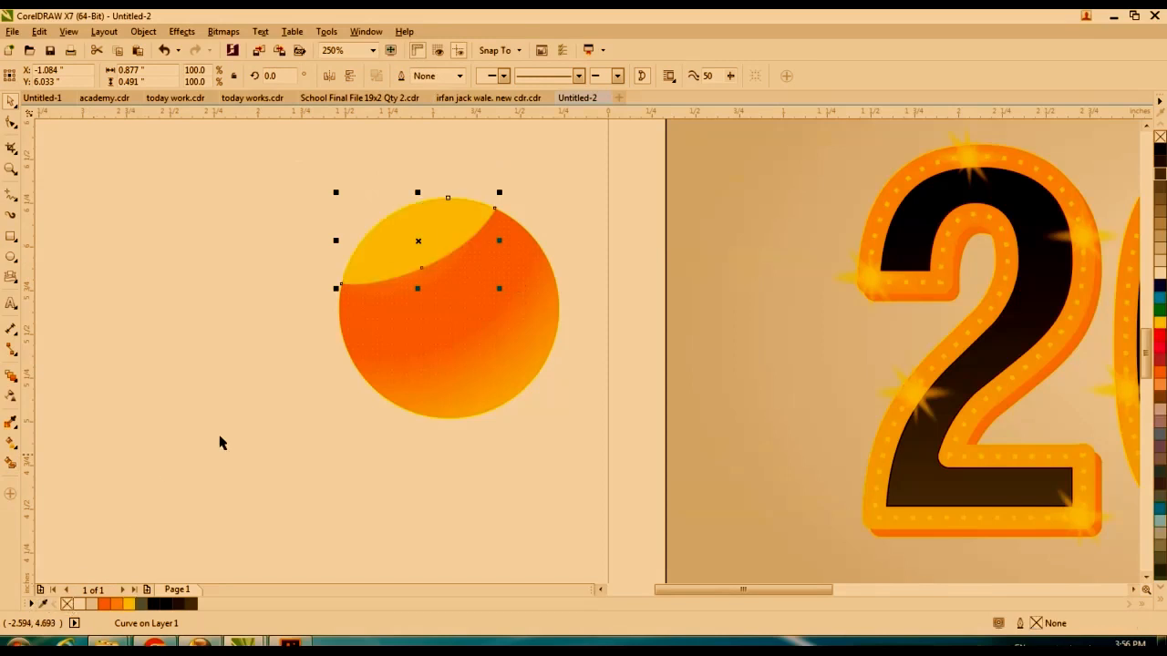
left_click(11, 398)
left_click_drag(377, 190, 428, 262)
left_click_drag(379, 192, 387, 182)
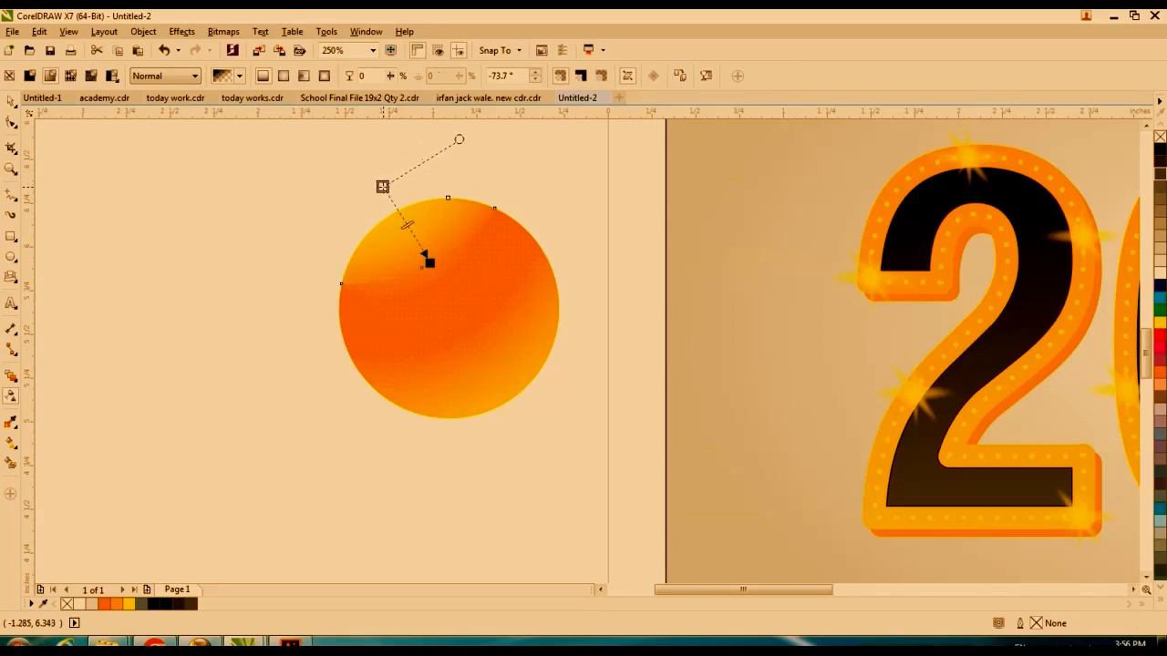
Copy a sparkle from the first 2 onto the ball's upper left, enlarge it to about 0.757 × 0.534 in, and group it with the ball
left_click(880, 281)
key("space")
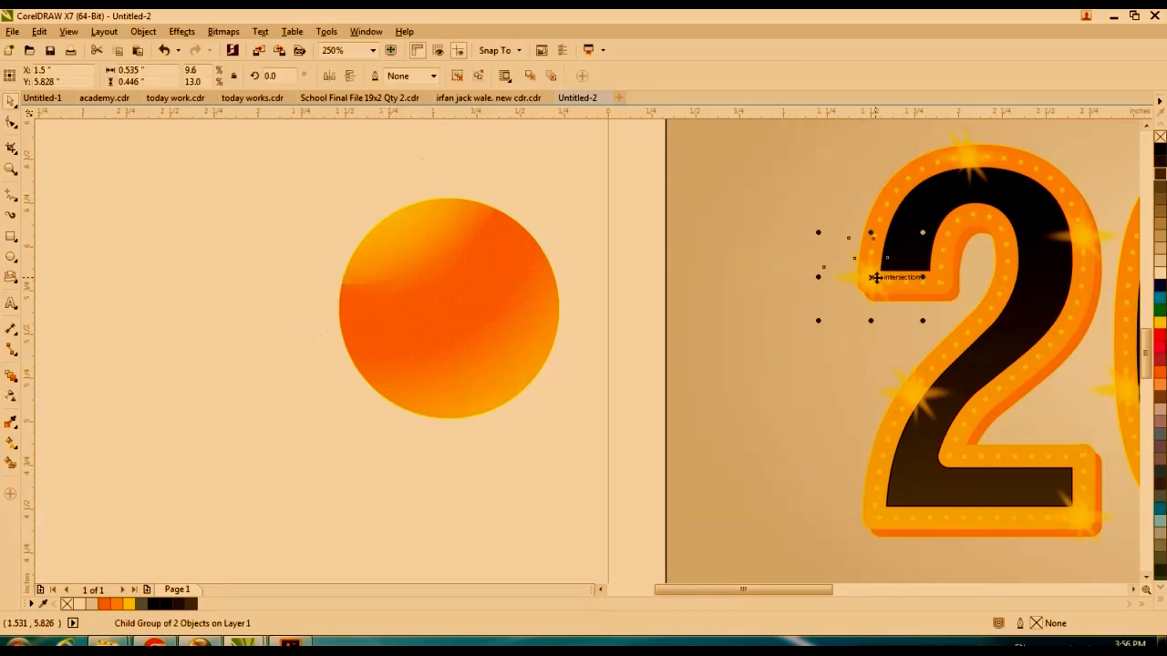
left_click_drag(871, 276, 404, 222)
left_click_drag(466, 266, 475, 272)
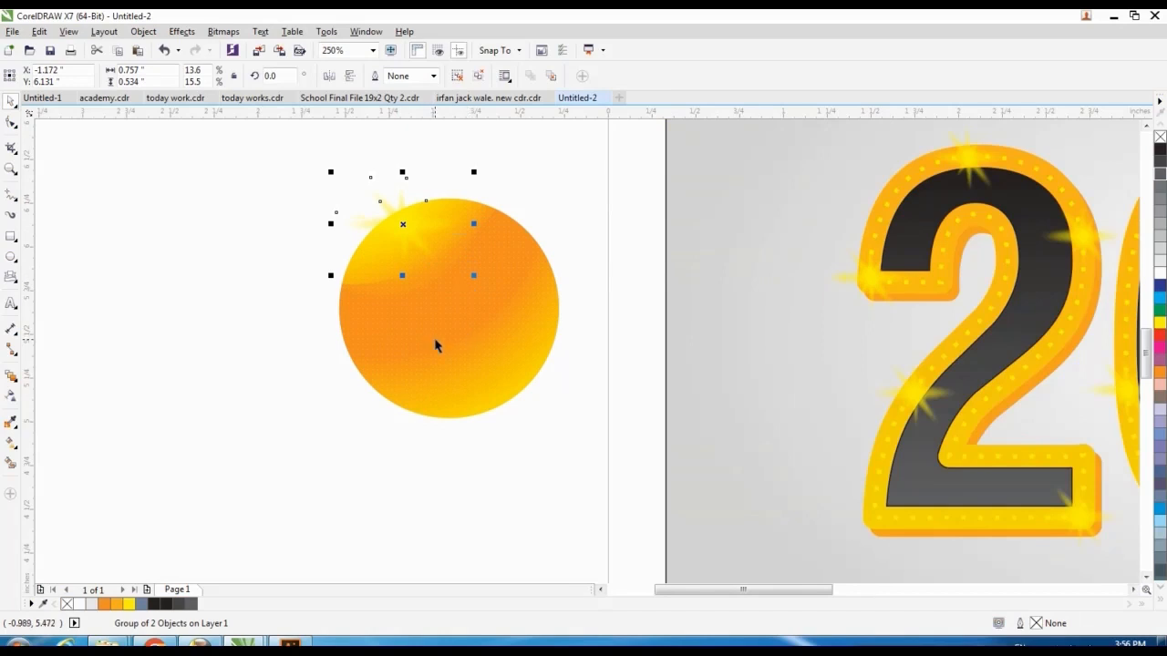
mouse_move(268, 469)
left_mouse_down()
mouse_move(529, 289)
mouse_move(610, 174)
left_mouse_up()
key("ctrl+g")
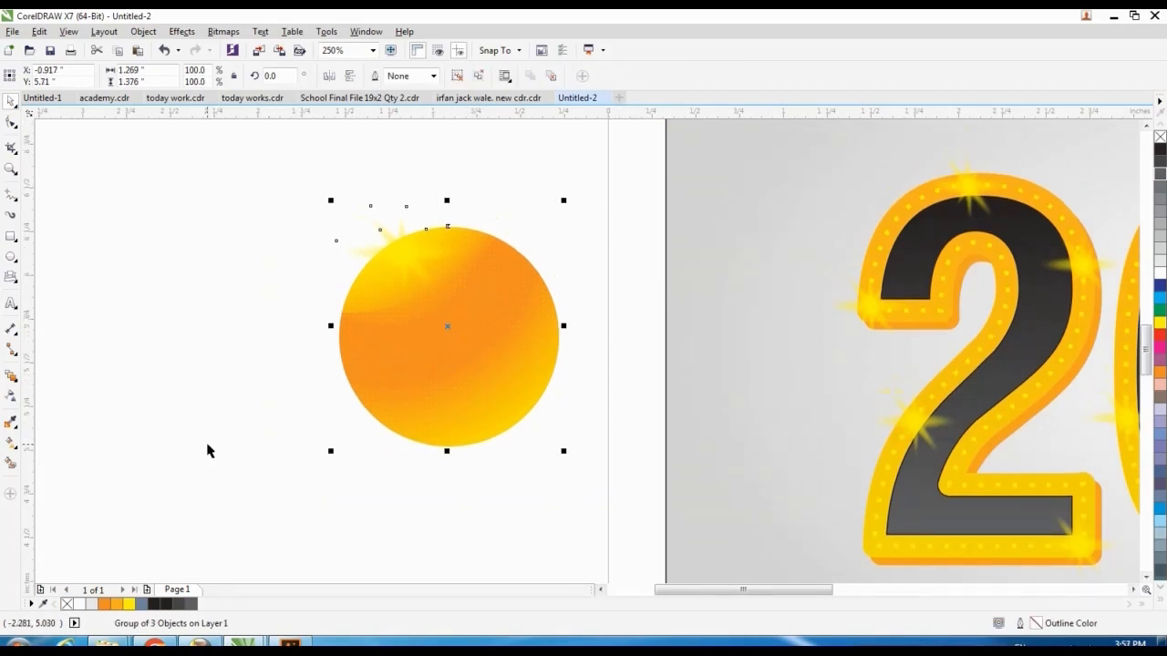
Add a drop shadow falling just below the grouped ball and set its feathering to 10
left_click(12, 377)
left_click(73, 372)
left_click_drag(391, 213, 463, 465)
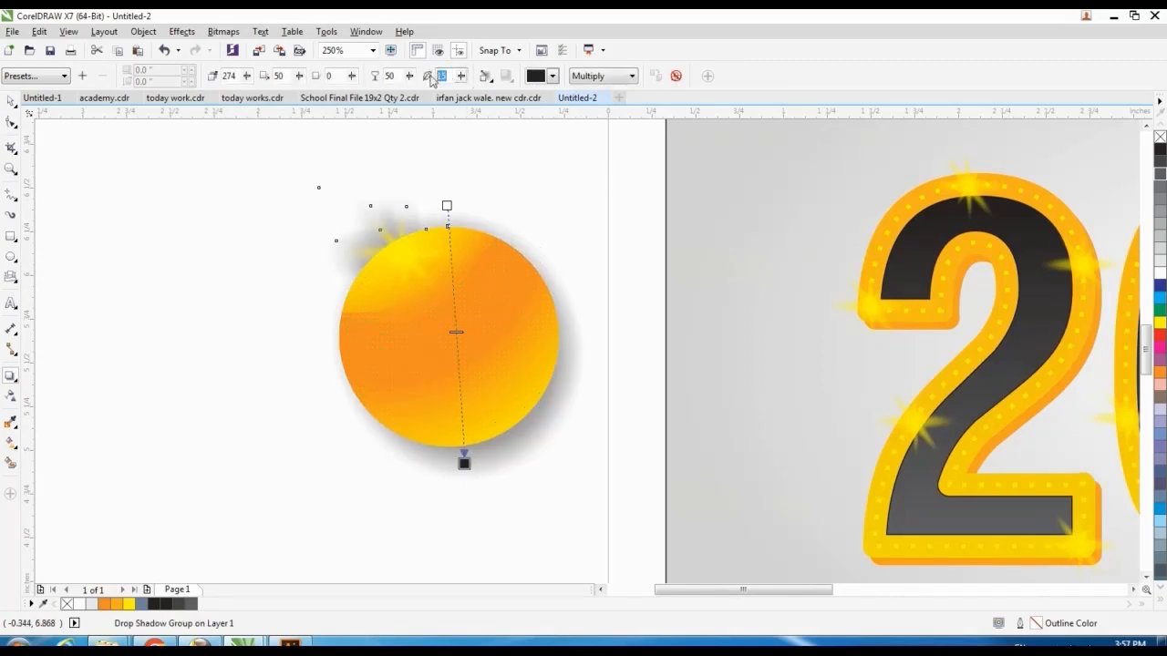
key("Return")
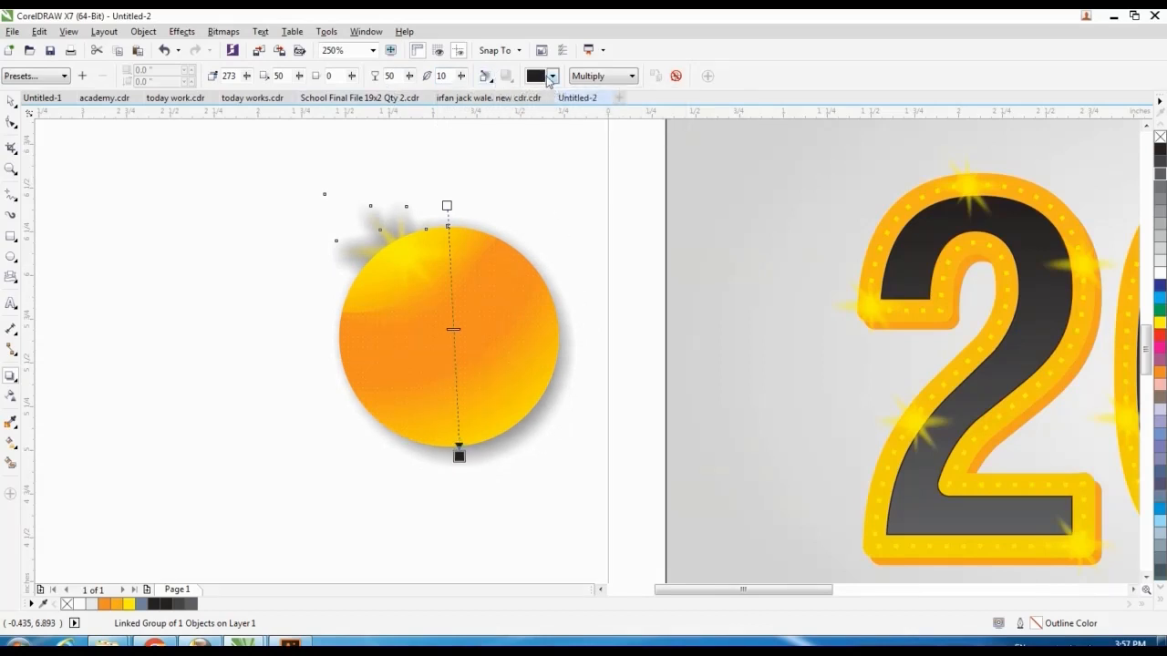
Set the ball shadow's merge mode to Normal and opacity to 29, and shift the shadow slightly right and down
left_click(604, 75)
left_click(598, 89)
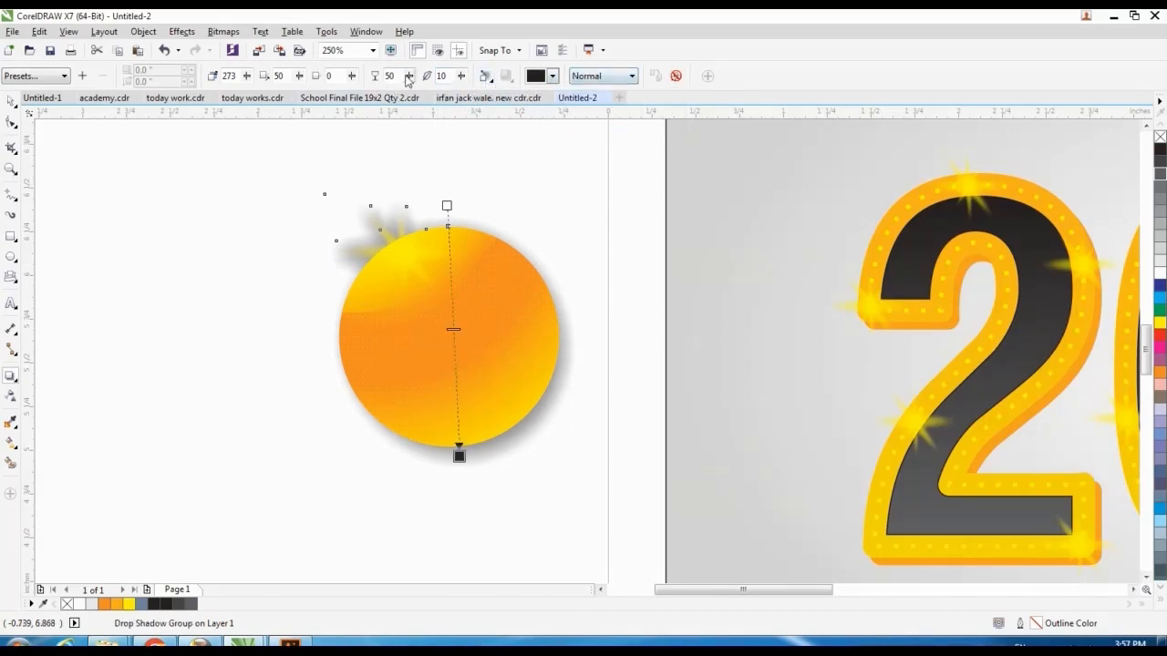
left_click_drag(407, 80, 390, 80)
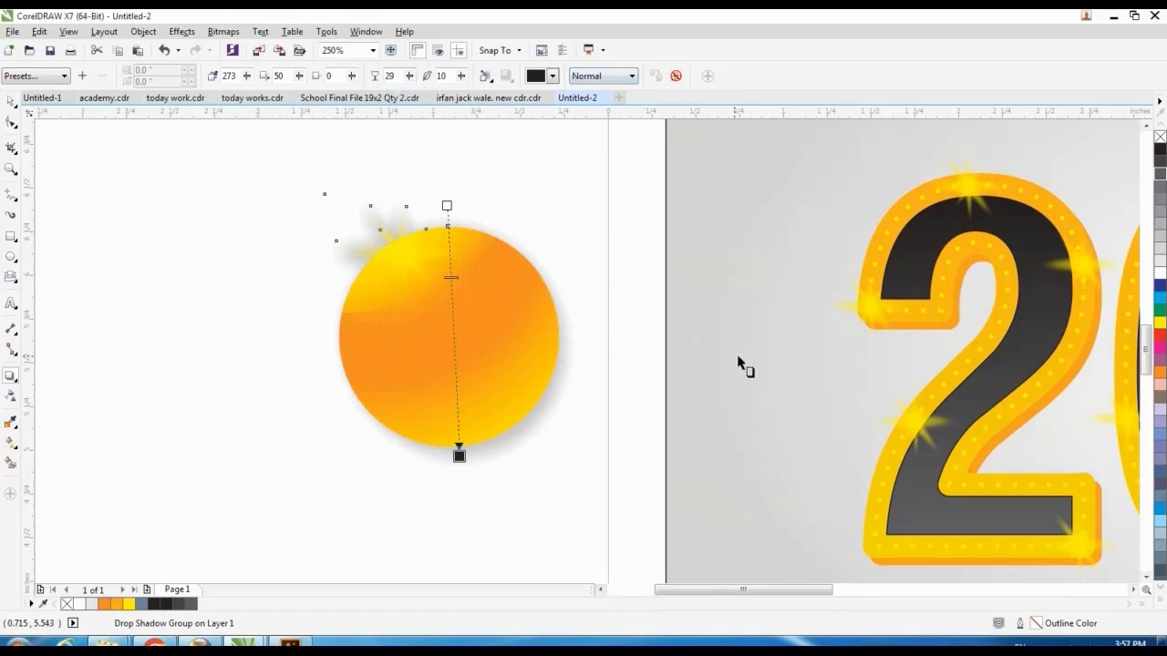
key("Down")
key("Right")
key("Right")
key("Right")
key("Right")
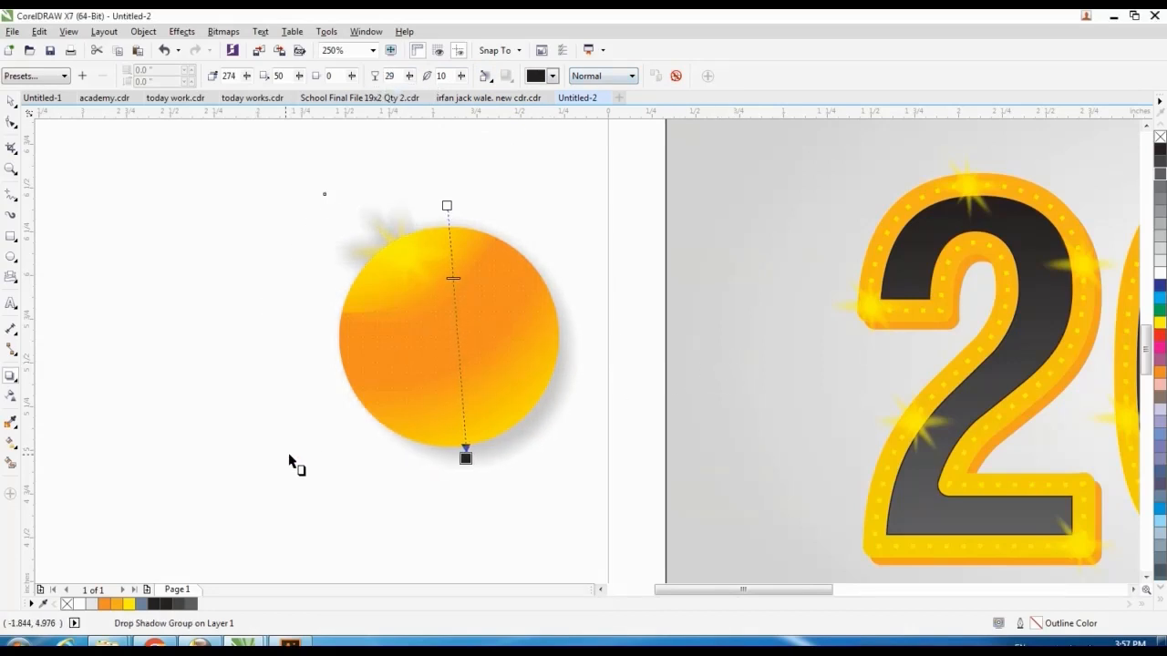
left_click(292, 438)
Move the ball with its shadow onto the left side of the first 2 and scale it down to roughly half size
scroll(287, 419, "down", 2)
left_click_drag(231, 243, 446, 468)
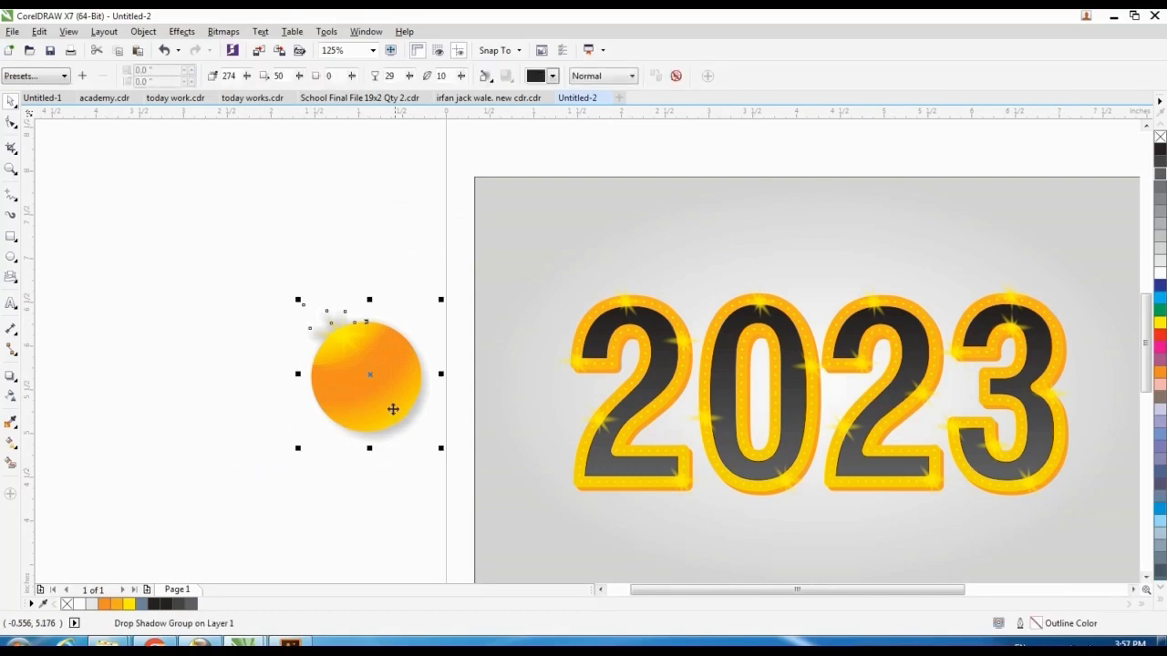
left_click_drag(392, 407, 623, 420)
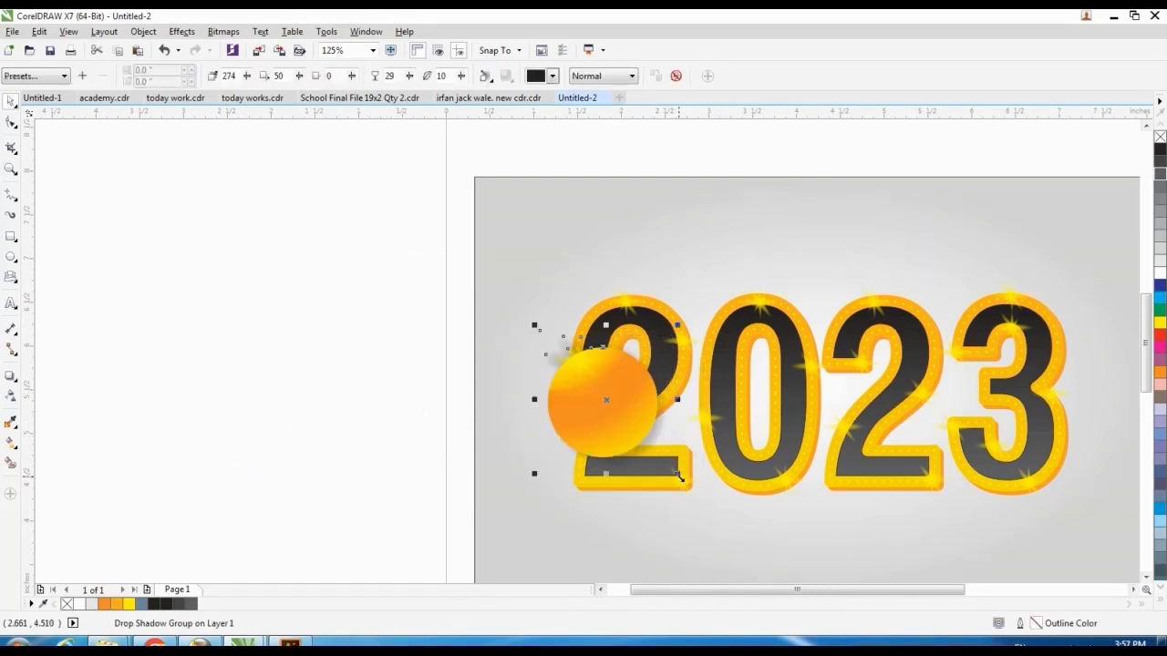
left_click_drag(677, 473, 620, 440)
left_click_drag(642, 349, 630, 369)
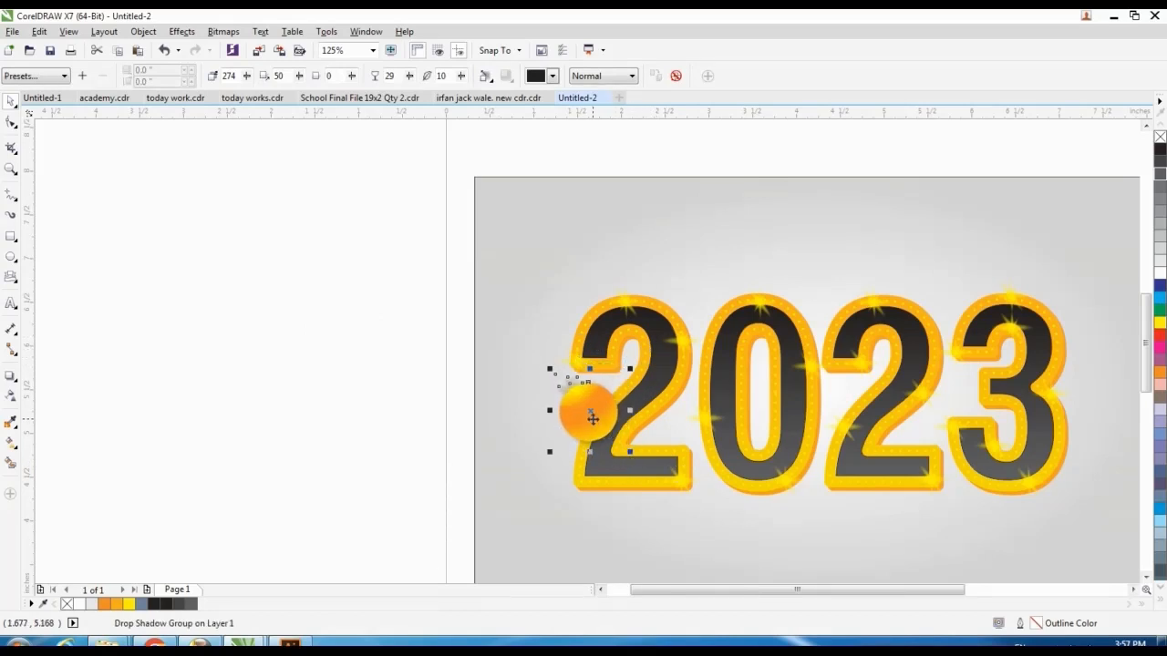
Duplicate the small ball horizontally onto the right side of the 3 and enlarge the copy
left_click_drag(593, 418, 1044, 418)
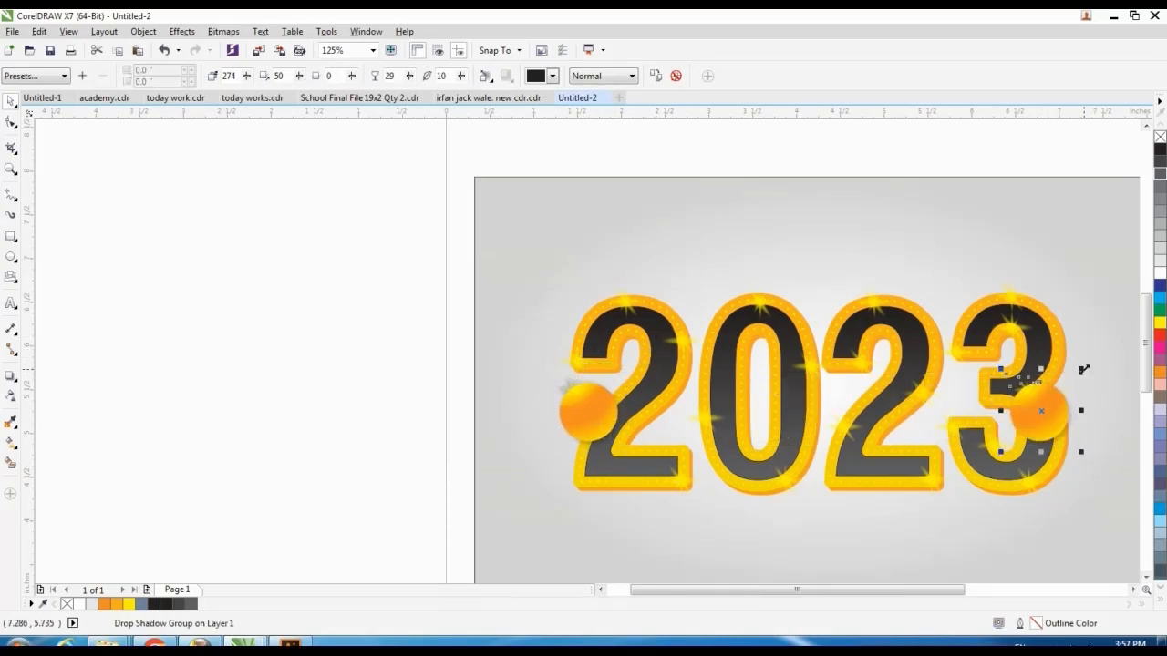
left_click_drag(1082, 370, 1110, 329)
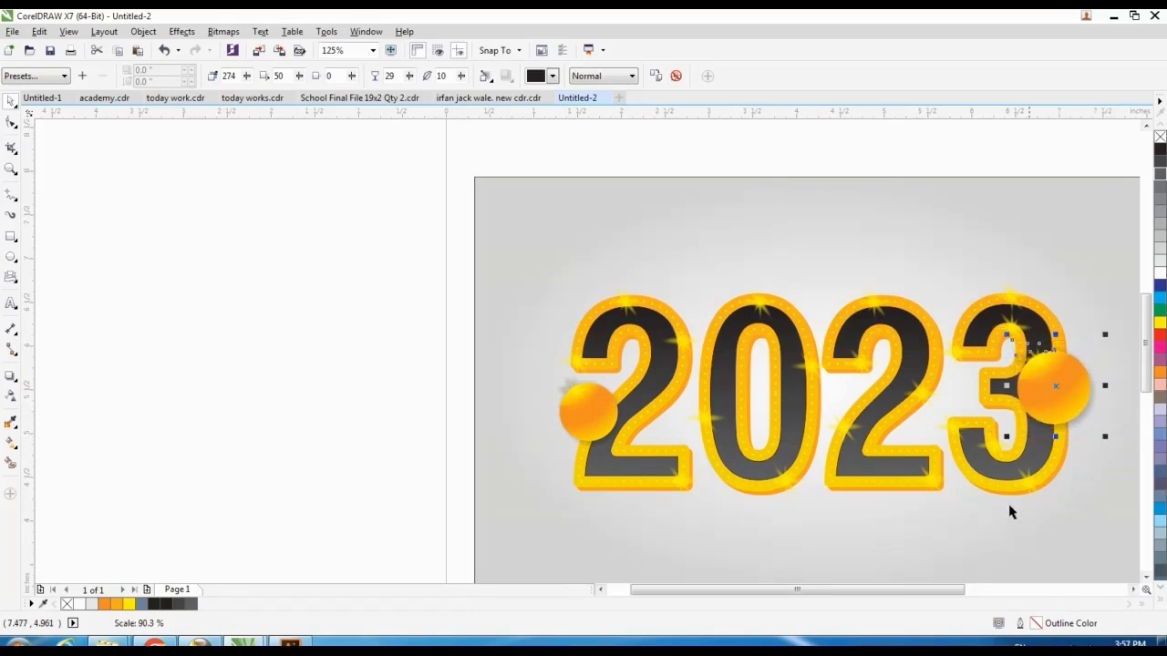
left_click(865, 484)
key("shift+F2")
left_click(163, 385)
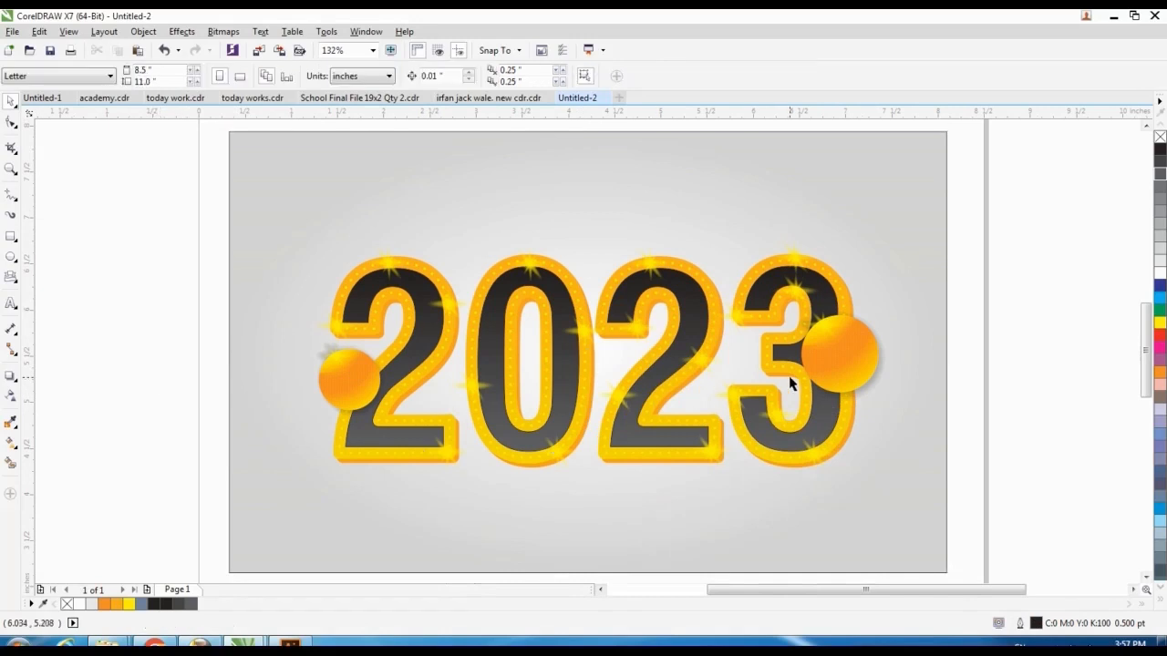
Resize the ball on the 3 to about 0.867 × 0.941 in and nudge it about 0.09 in right and 0.04 in down
left_click(857, 378)
left_click_drag(887, 401, 890, 403)
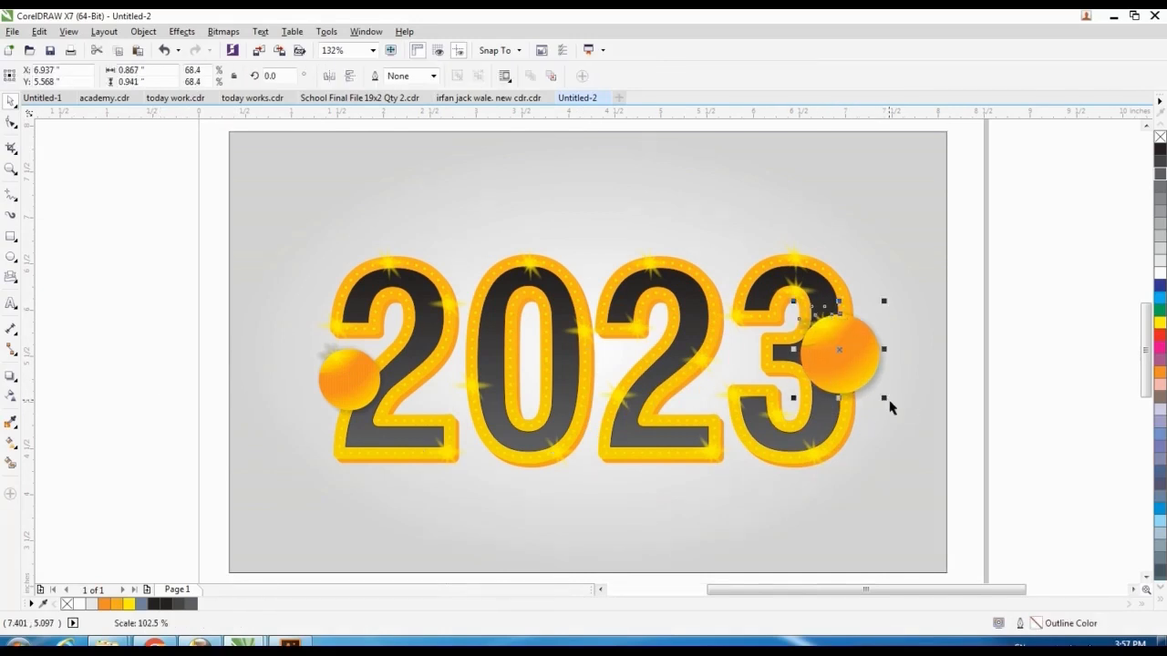
key("Down")
key("Right")
key("Right")
key("Right")
key("Down")
key("Right")
key("Right")
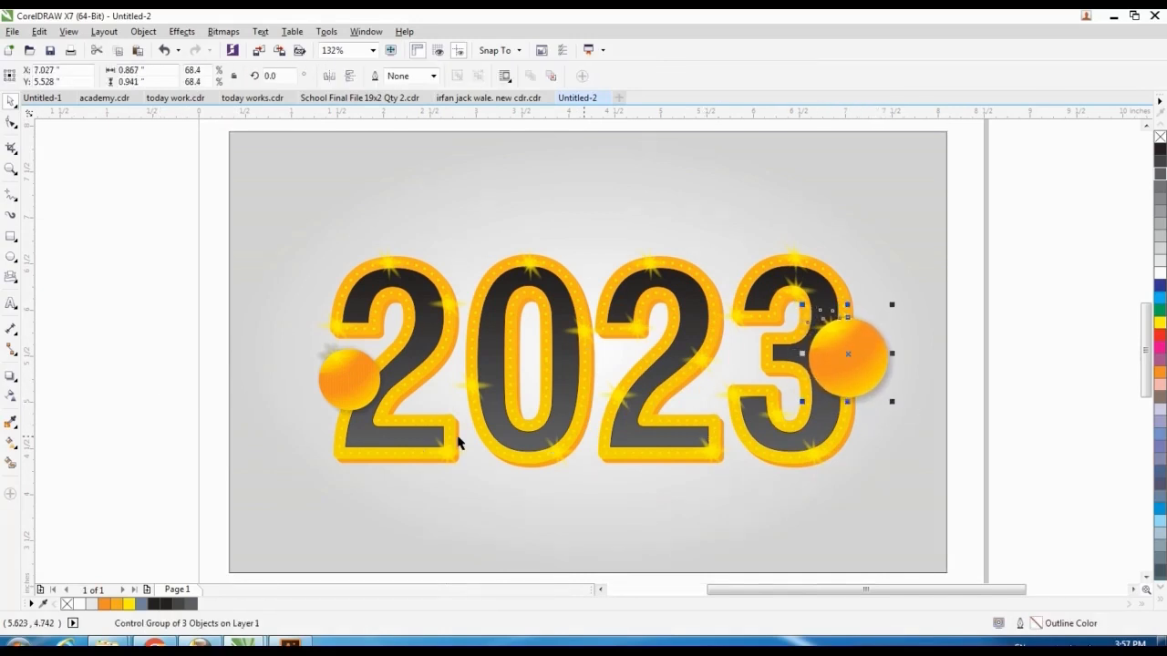
Draw a flat ellipse about 6.24 × 0.55 in below the digits and centre it horizontally on the background rectangle
left_click(11, 260)
left_click_drag(319, 490, 895, 542)
key("space")
left_click(909, 492, "shift")
key("c")
left_click(880, 487, "shift")
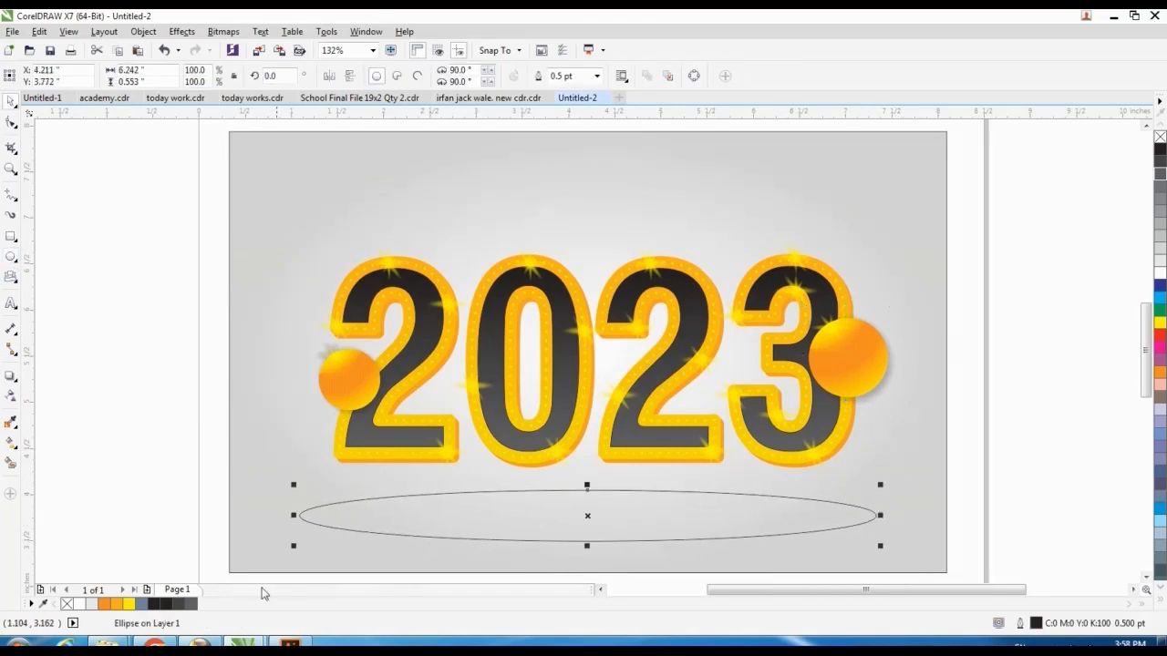
Fill the flat ellipse black, nudge it up 0.1 in towards the digits, and remove its outline
left_click(167, 604)
key("Up")
key("Up")
key("Up")
key("Up")
key("Up")
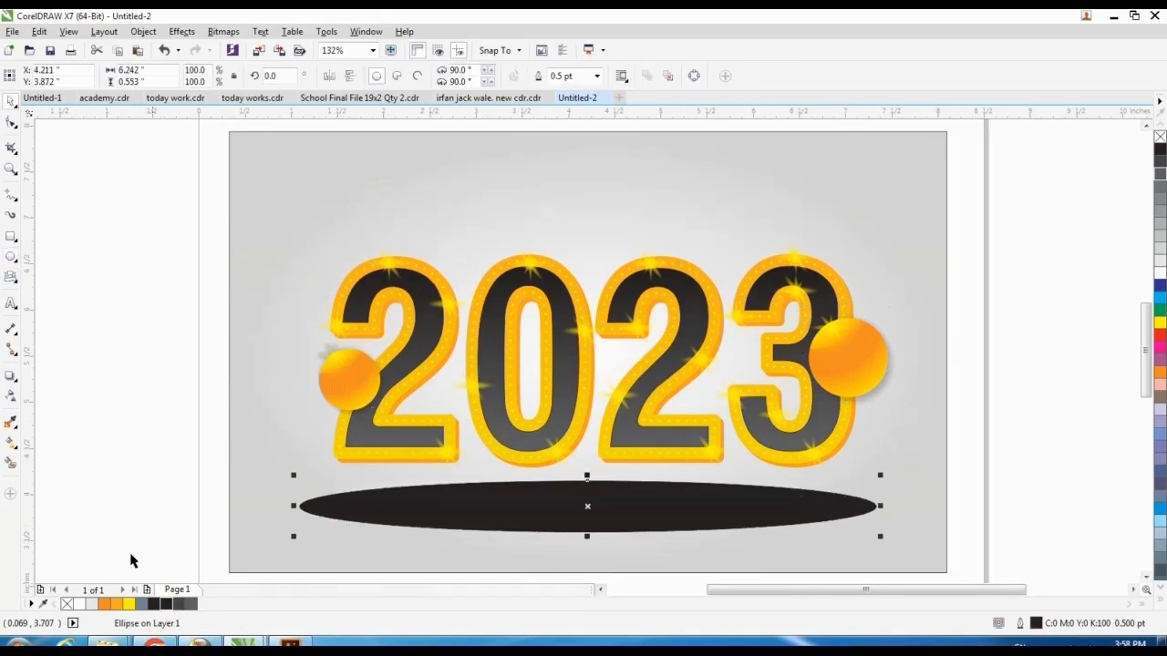
right_click(66, 603)
Convert the black ellipse to a bitmap and soften it with a Gaussian Blur
left_click(223, 31)
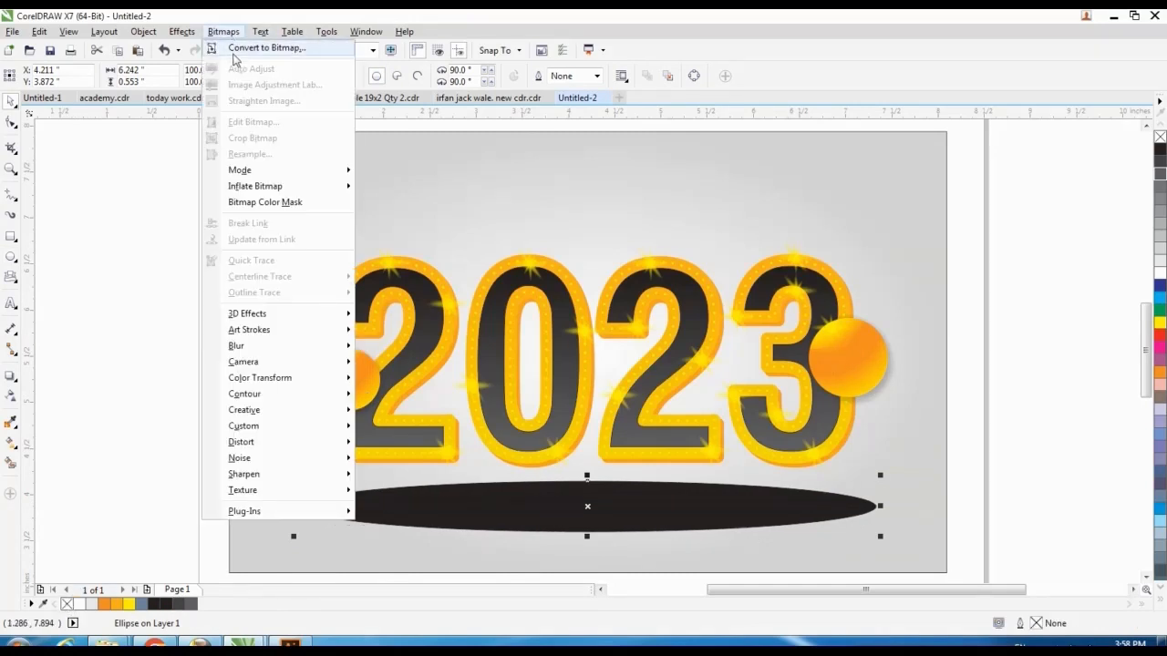
left_click(235, 47)
key("Return")
left_click(224, 31)
mouse_move(291, 341)
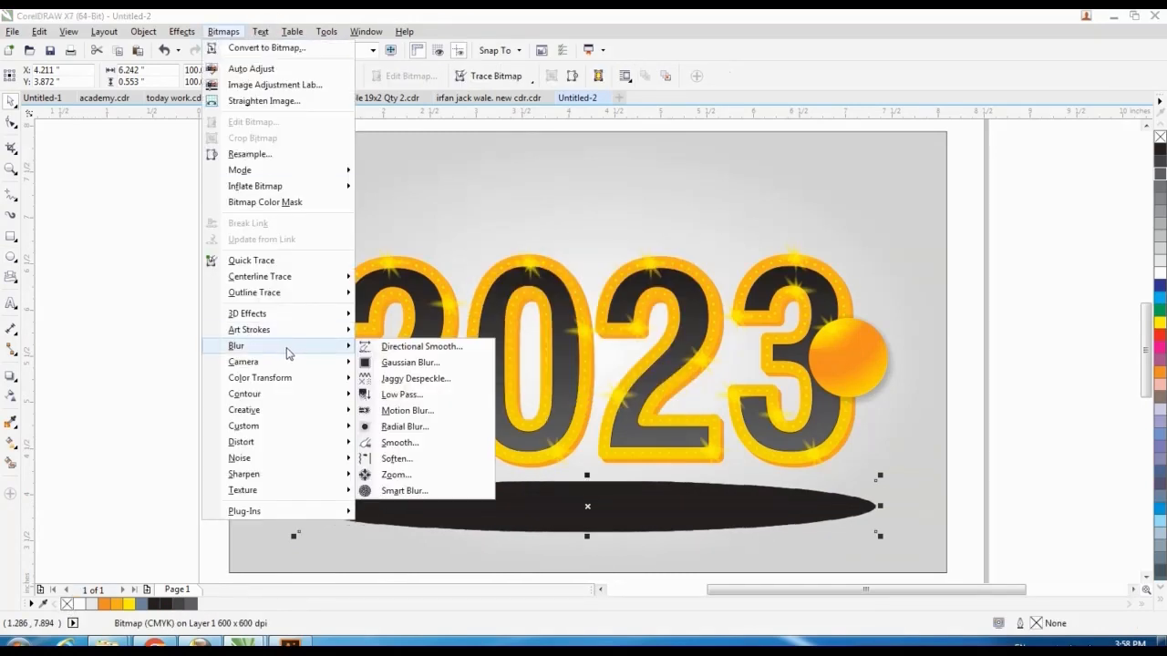
left_click(368, 365)
left_click_drag(565, 311, 576, 313)
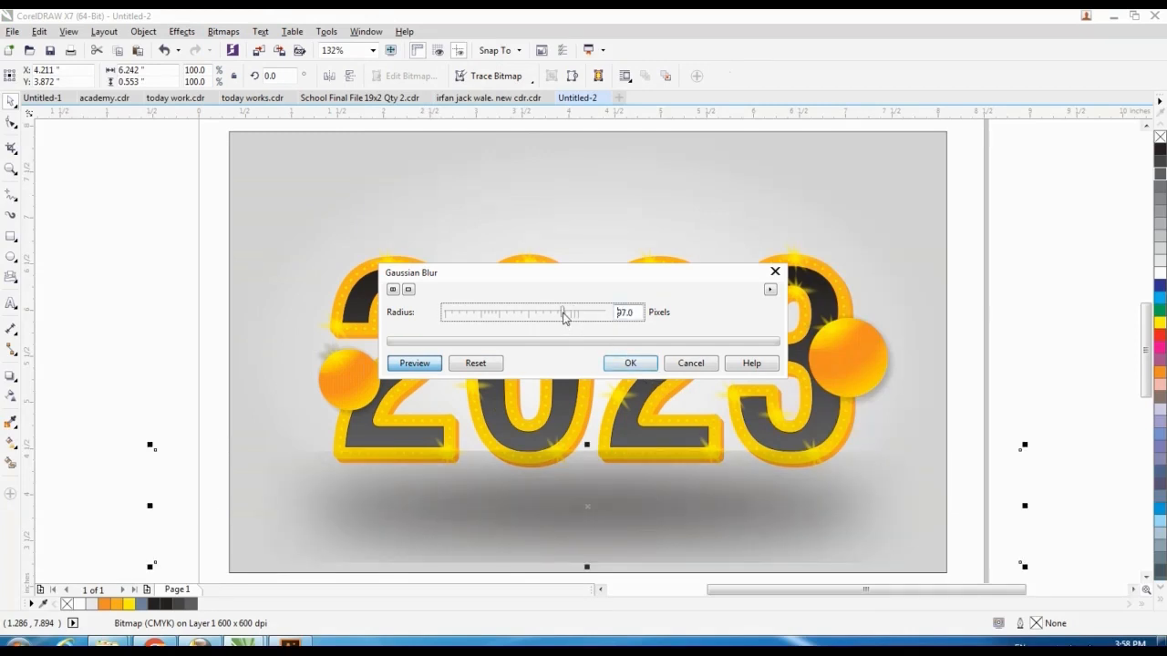
left_click(632, 364)
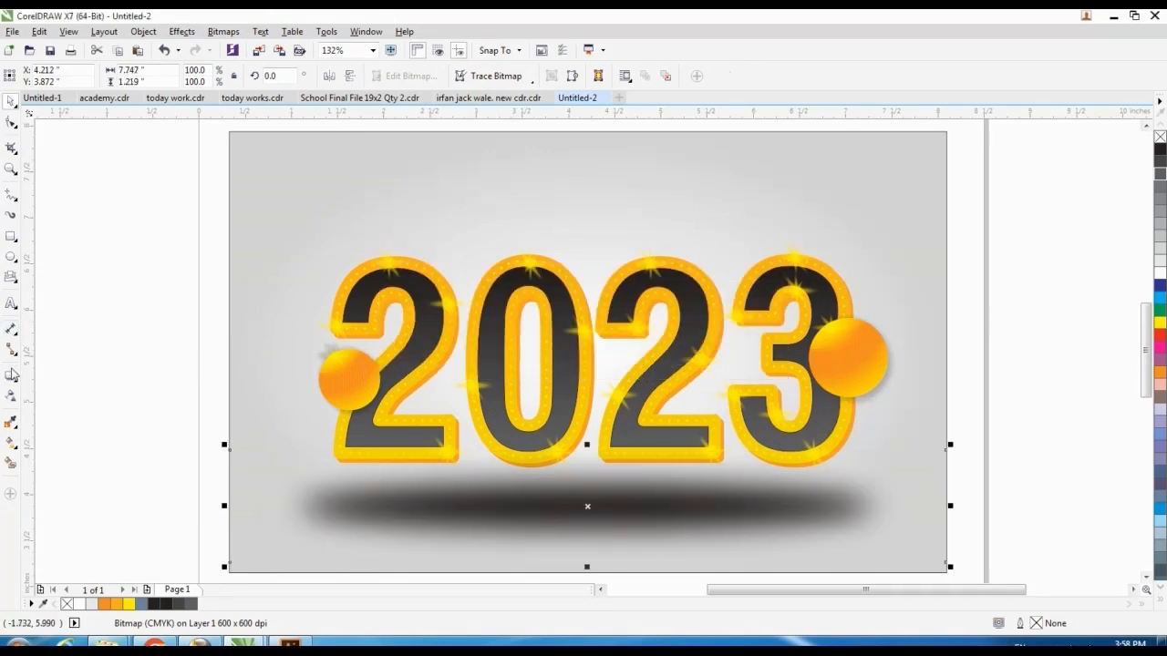
Apply a uniform transparency of 54 to the blurred ellipse shadow under the digits
left_click(12, 396)
mouse_move(559, 431)
left_mouse_down()
mouse_move(582, 433)
mouse_move(567, 438)
left_mouse_up()
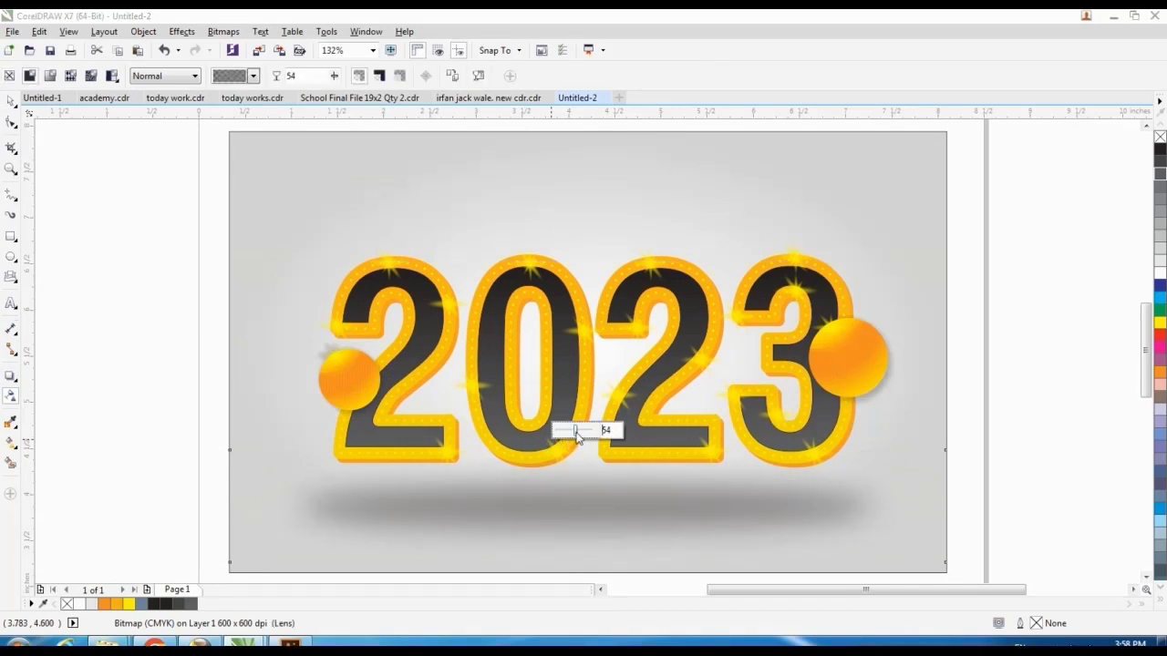
left_click(10, 102)
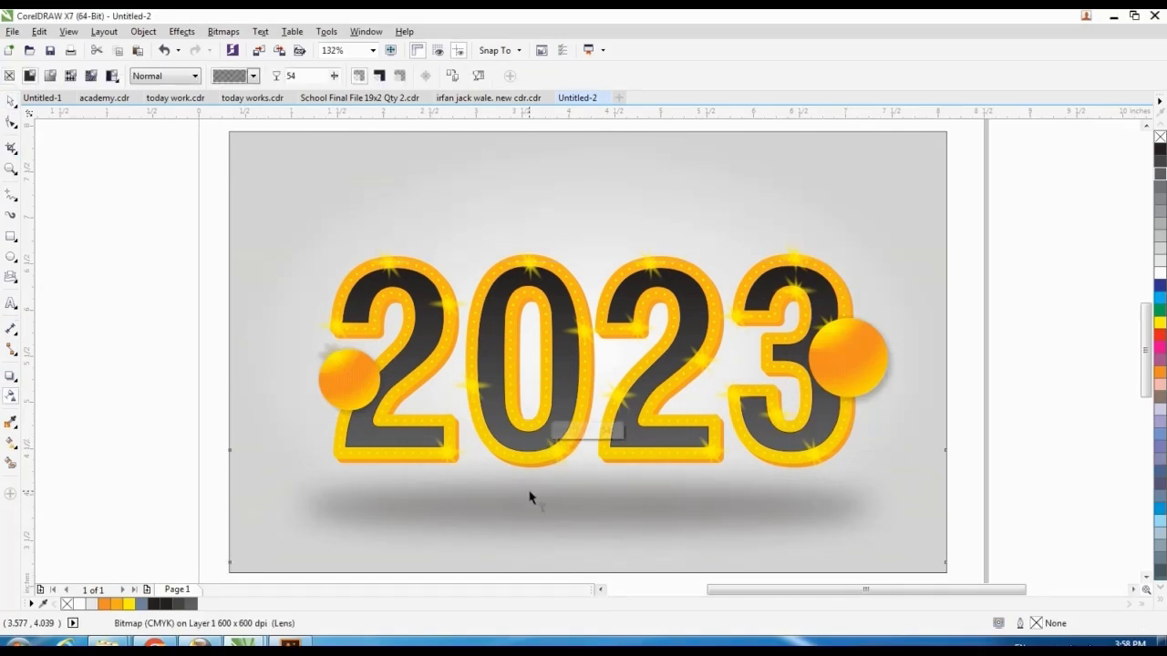
left_click(539, 477)
left_click(718, 229, "shift")
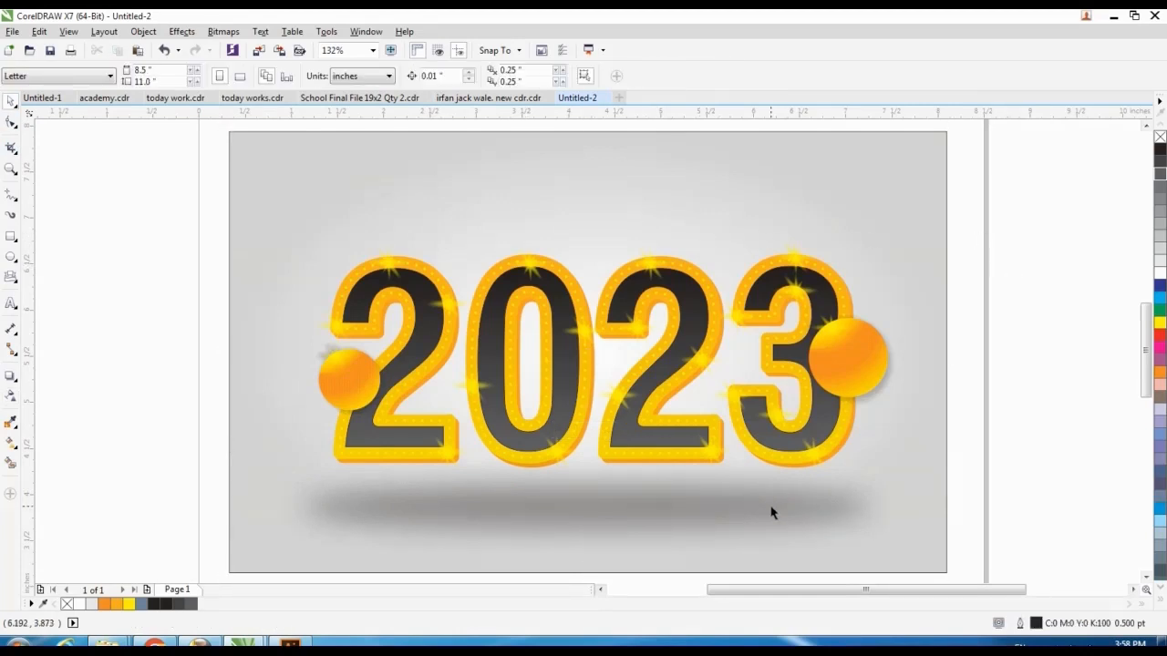
Nudge the 2023 digits and both orange balls up slightly above the floor shadow, leaving the background in place
left_click(773, 509)
left_click_drag(156, 196, 965, 507)
left_click(938, 213)
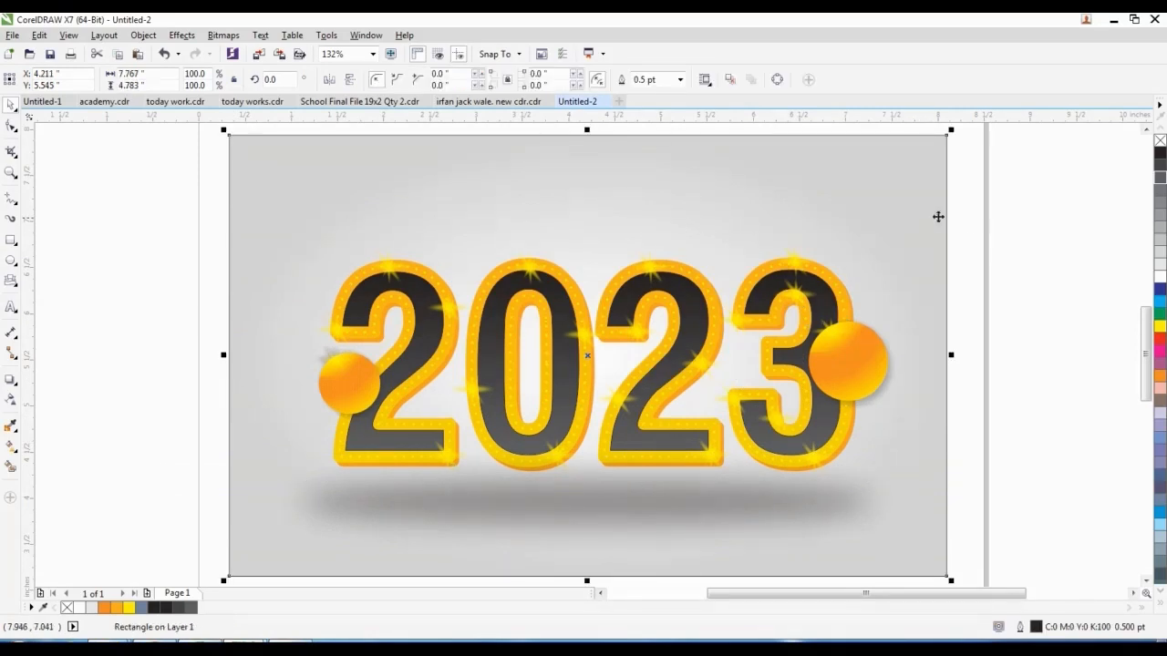
left_click_drag(993, 215, 227, 490)
key("Up")
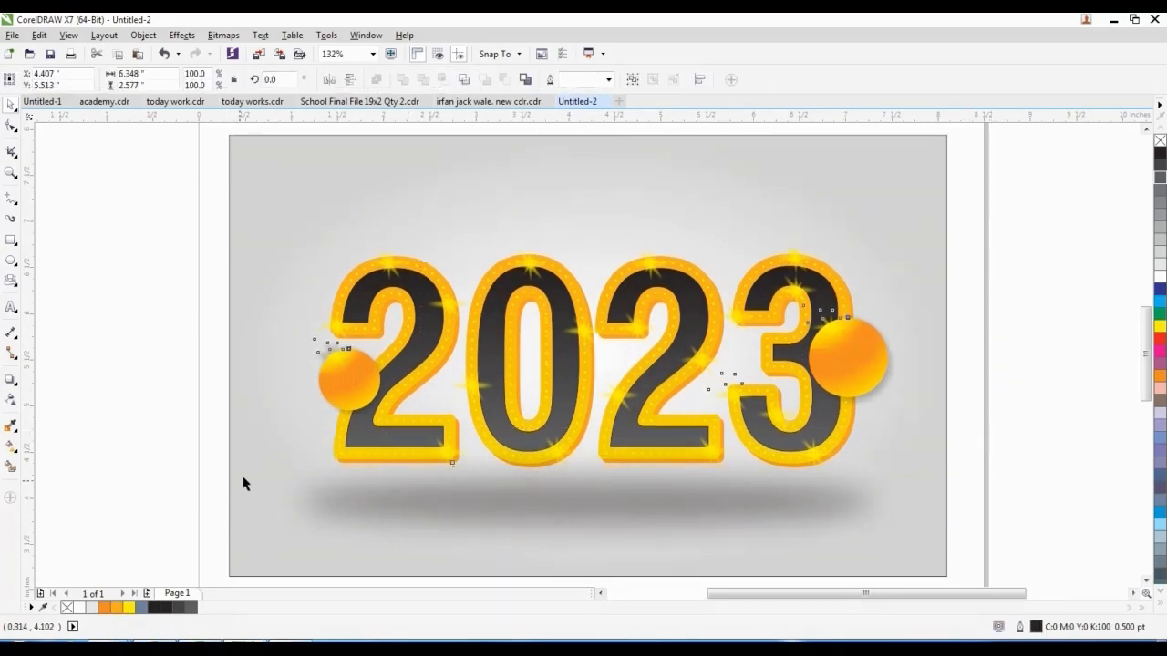
left_click(131, 415)
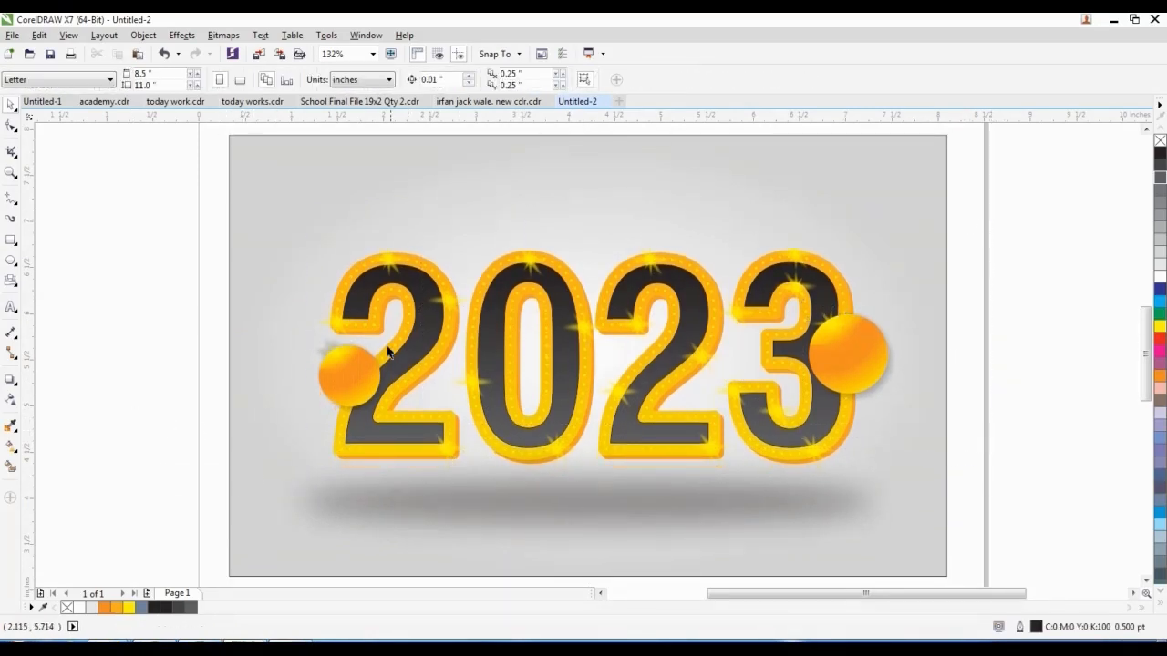
left_click(350, 372)
left_click_drag(149, 201, 951, 490)
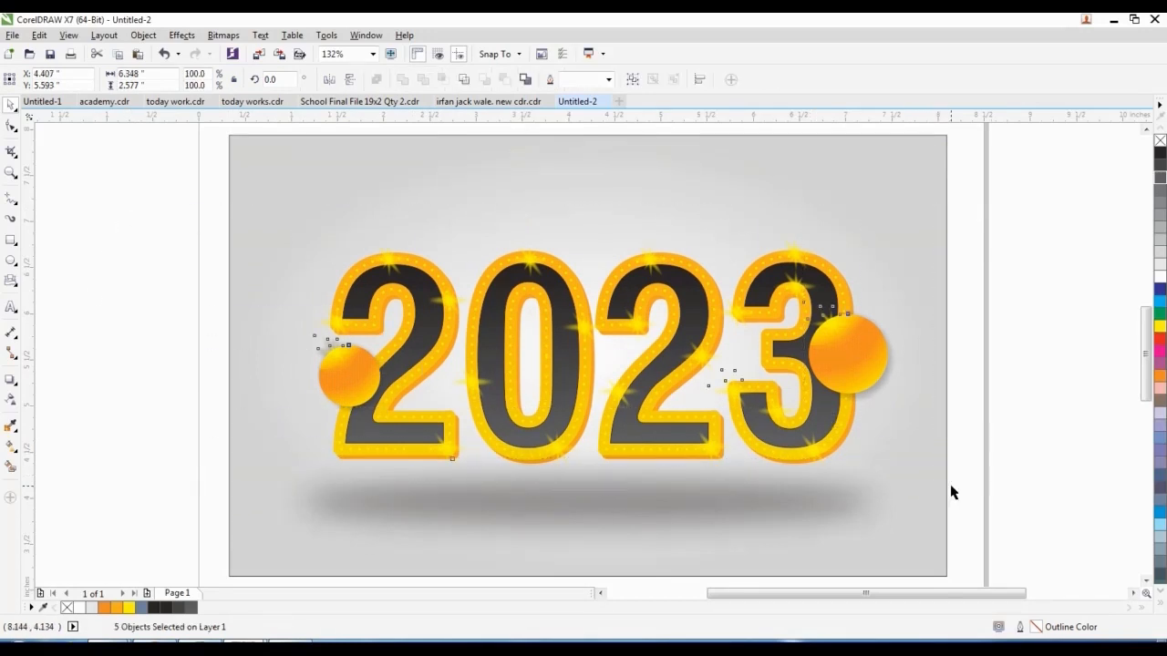
left_click(1011, 427)
left_click(764, 492)
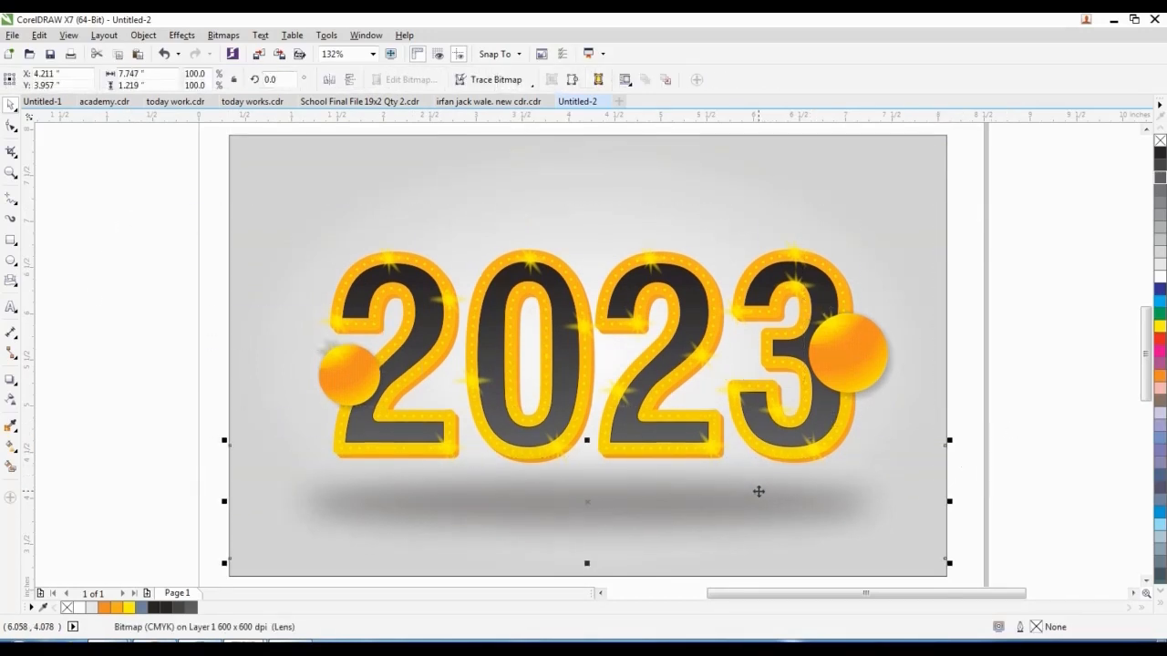
Bring the gold star sparkle image from the Downloads folder into the drawing
mouse_move(174, 649)
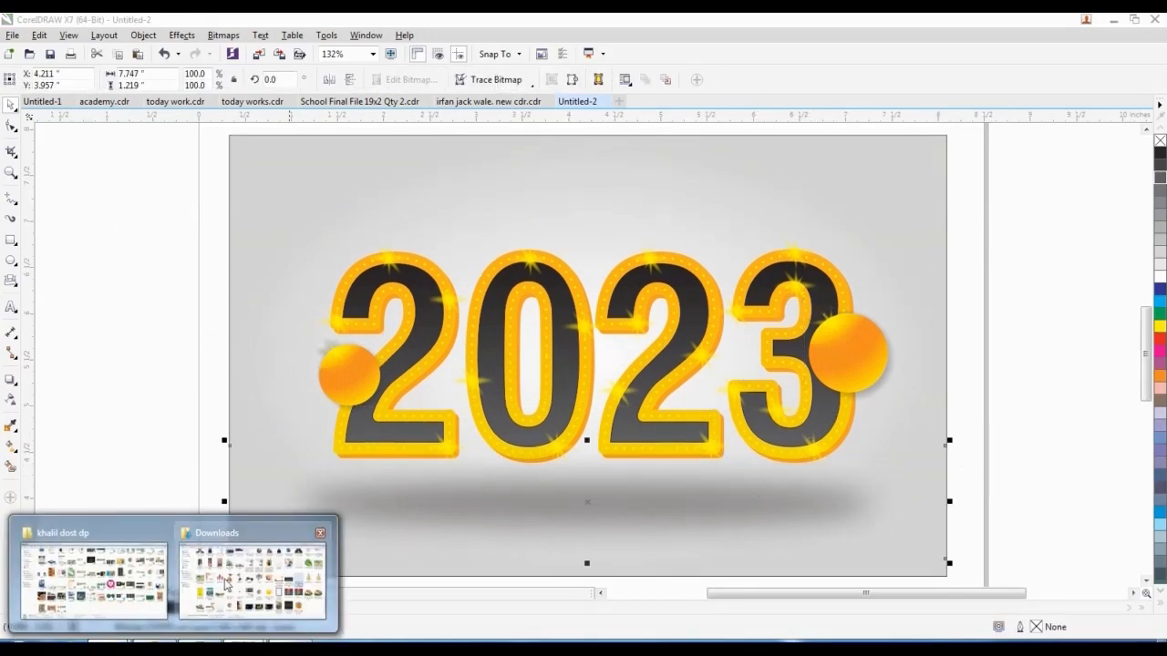
left_click(248, 574)
left_click_drag(963, 317, 161, 400)
scroll(340, 279, "down", 2)
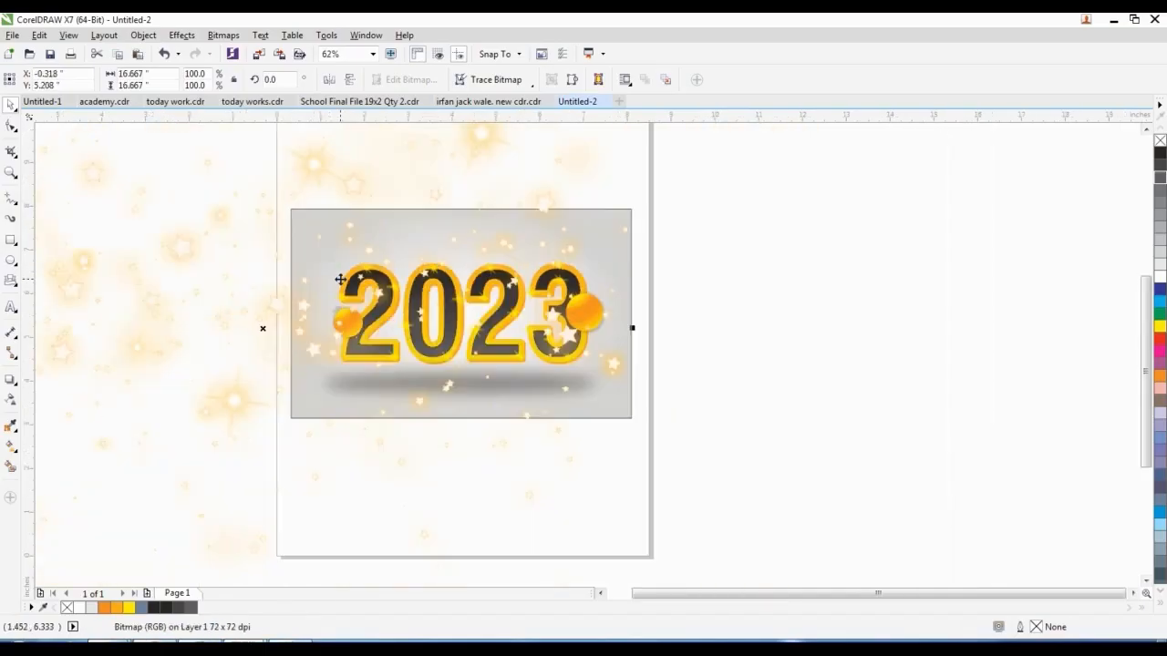
Place the star sparkle image beside the page and PowerClip it inside the grey background rectangle
left_click_drag(312, 185, 1051, 283)
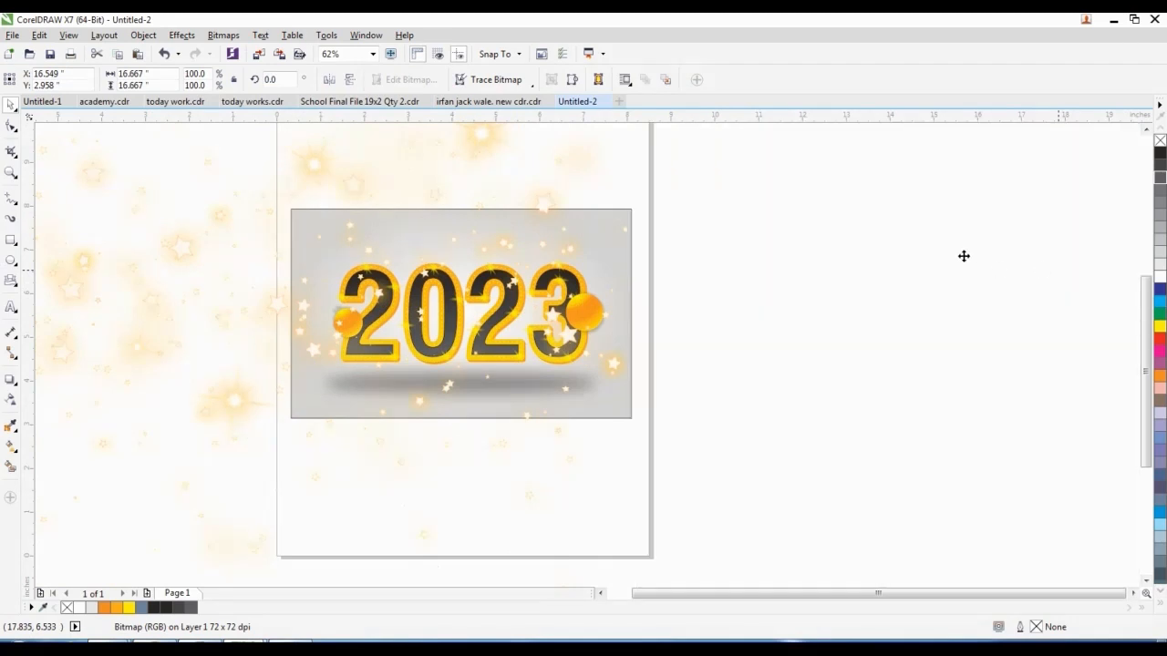
right_click(1053, 246)
left_click(1003, 252)
left_click(471, 233)
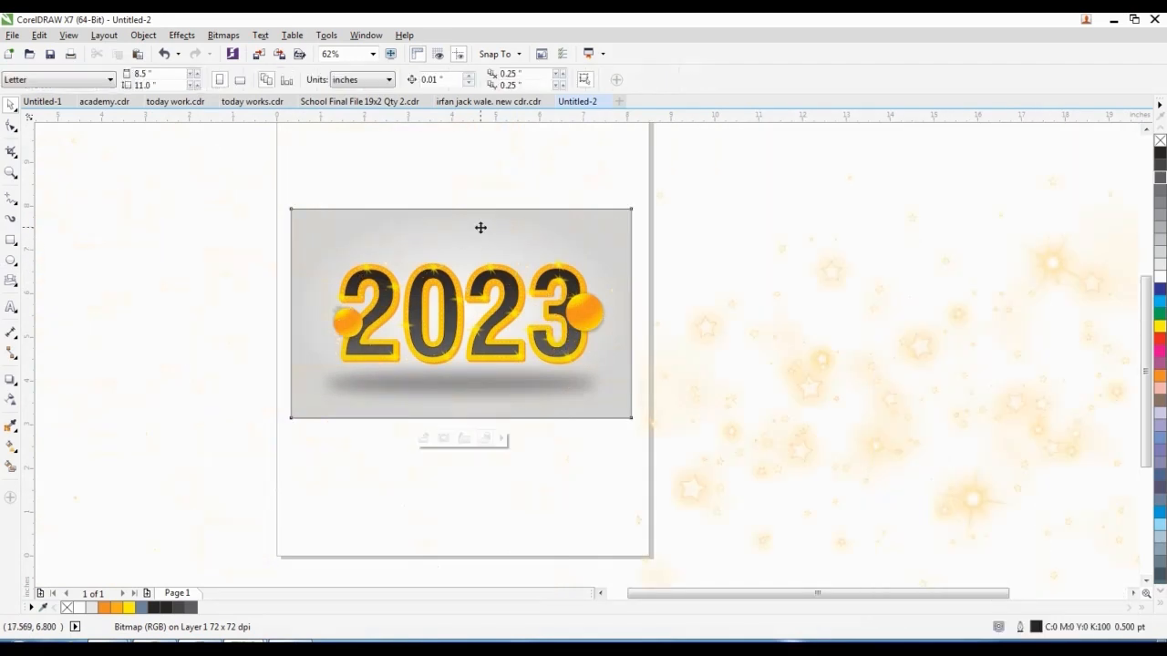
Centre the clipped star image on the background rectangle and scale it down until its stars spread across the rectangle
left_click(716, 331)
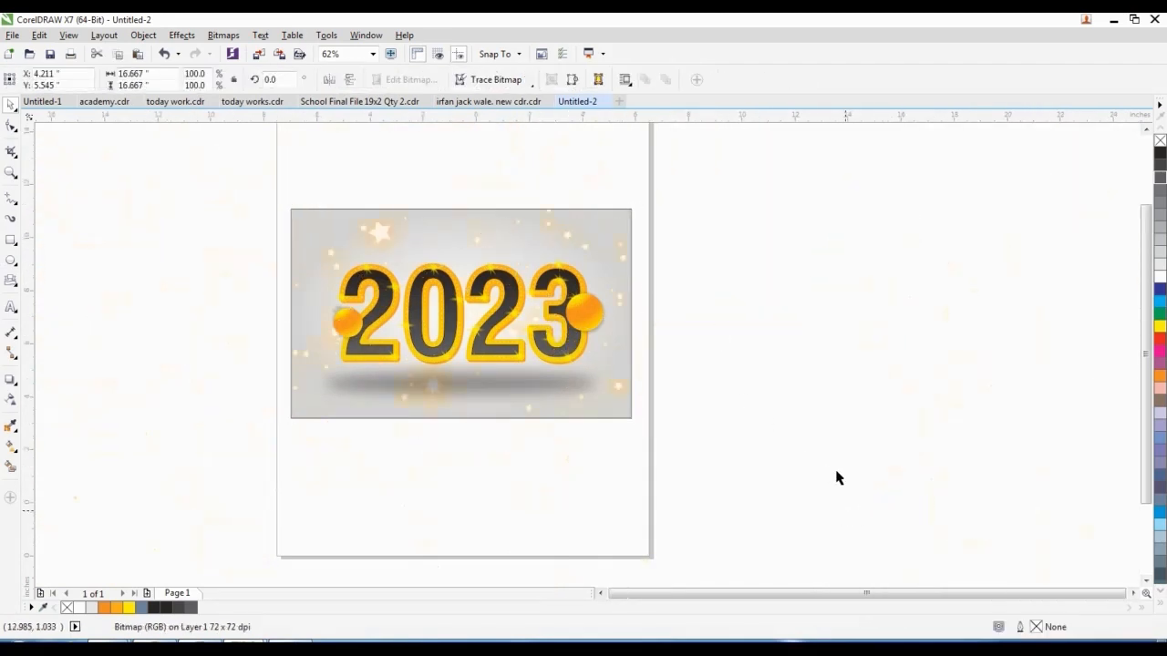
key("shift+F2")
left_click_drag(811, 130, 778, 268)
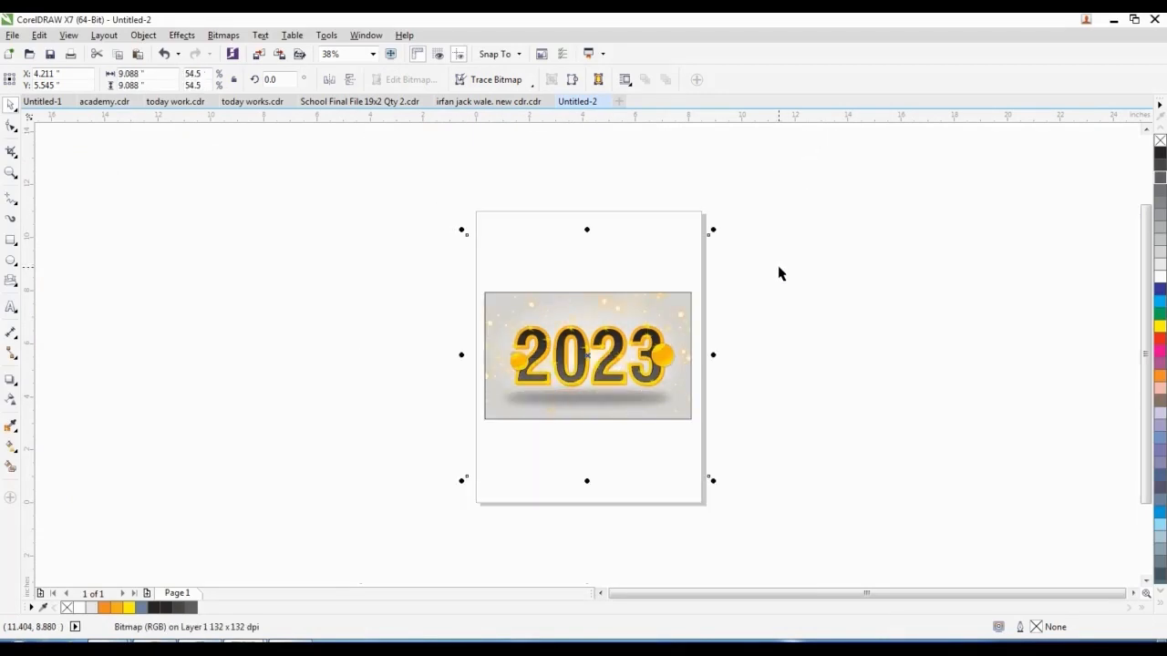
key("shift+F2")
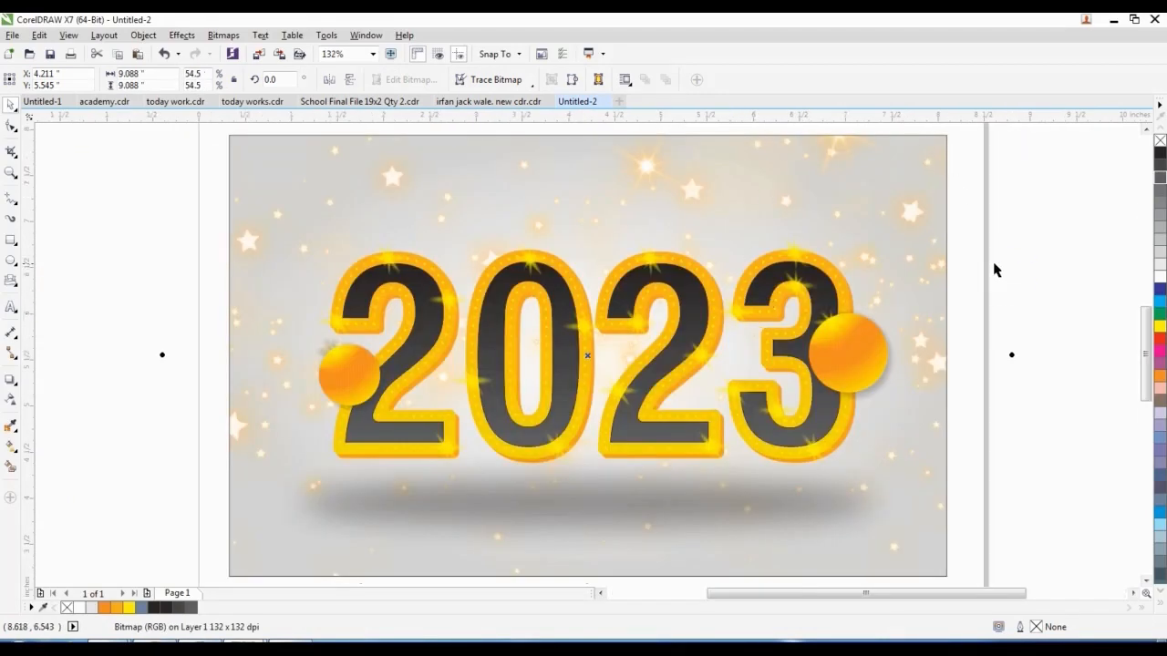
key("F3")
left_click_drag(812, 132, 798, 171)
key("shift+F2")
Move the 2023 digits with both balls straight down to a centre Y of about 5.30 in, closer to the floor shadow
left_click_drag(1009, 222, 156, 483)
left_click_drag(475, 384, 475, 411)
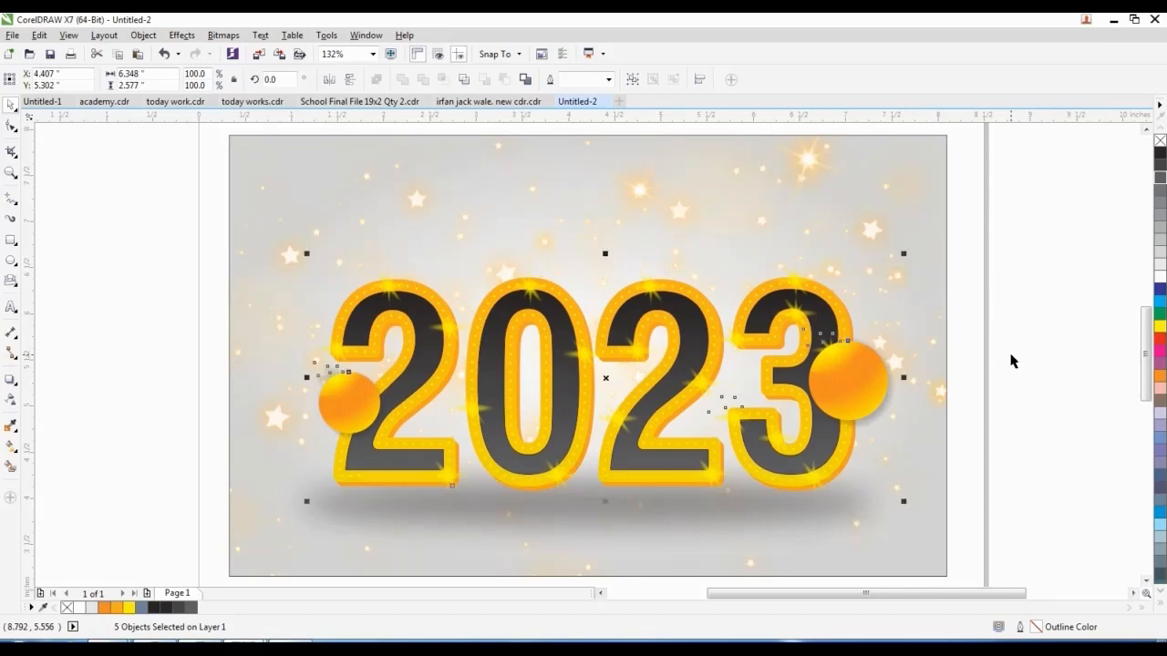
left_click_drag(1021, 217, 222, 545)
Add the artistic text "Happy New Year" above the digits
left_click(11, 307)
left_click(406, 261)
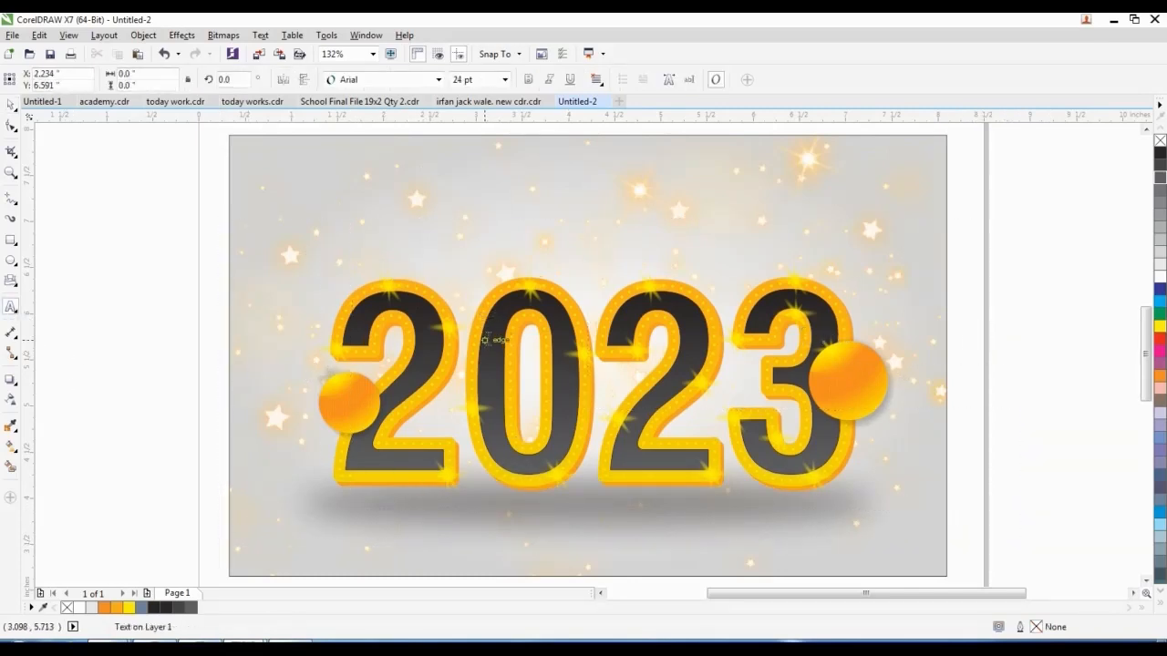
type("Ha[[")
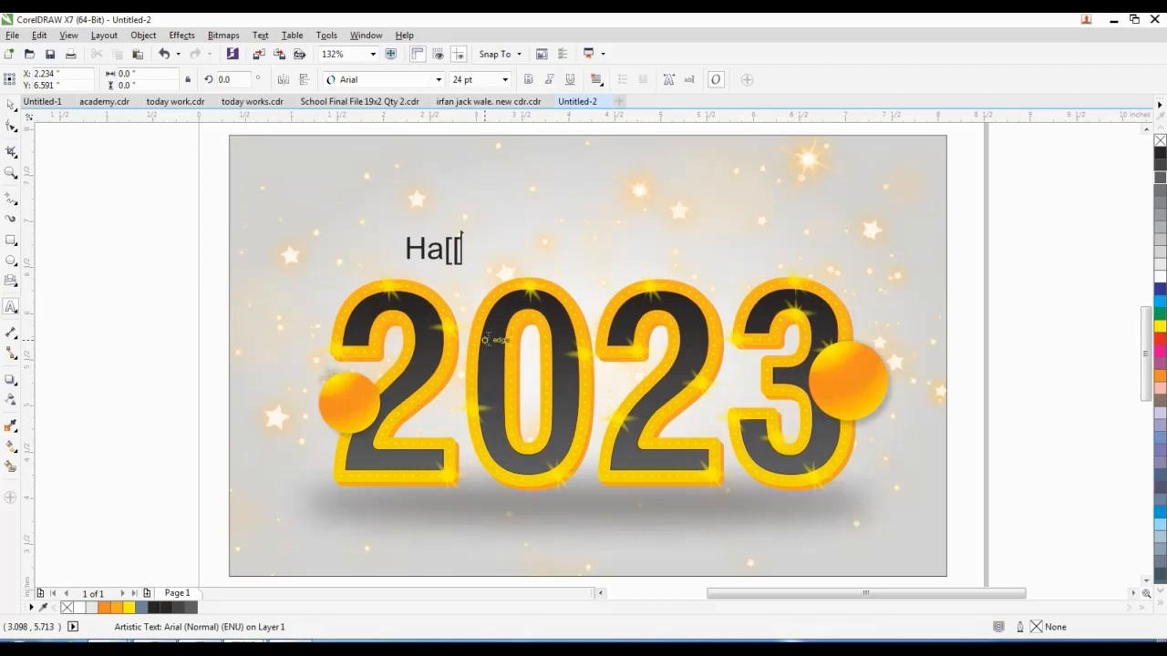
key("BackSpace")
key("BackSpace")
type("ppy")
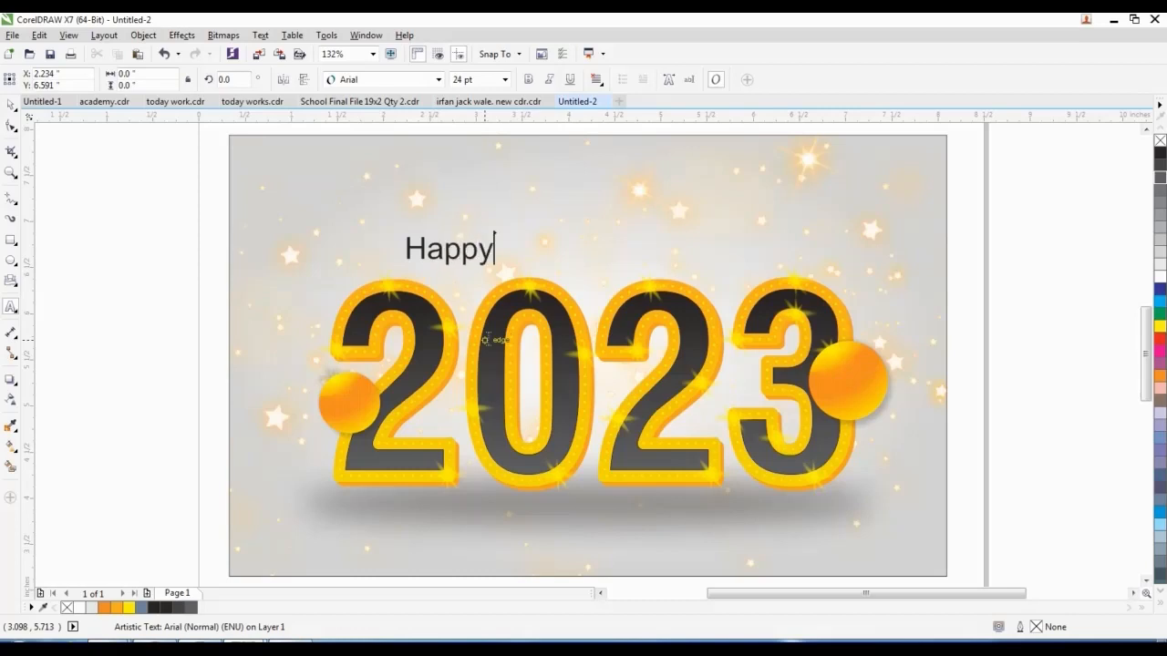
type(" Mew")
key("BackSpace")
key("BackSpace")
type("New Year")
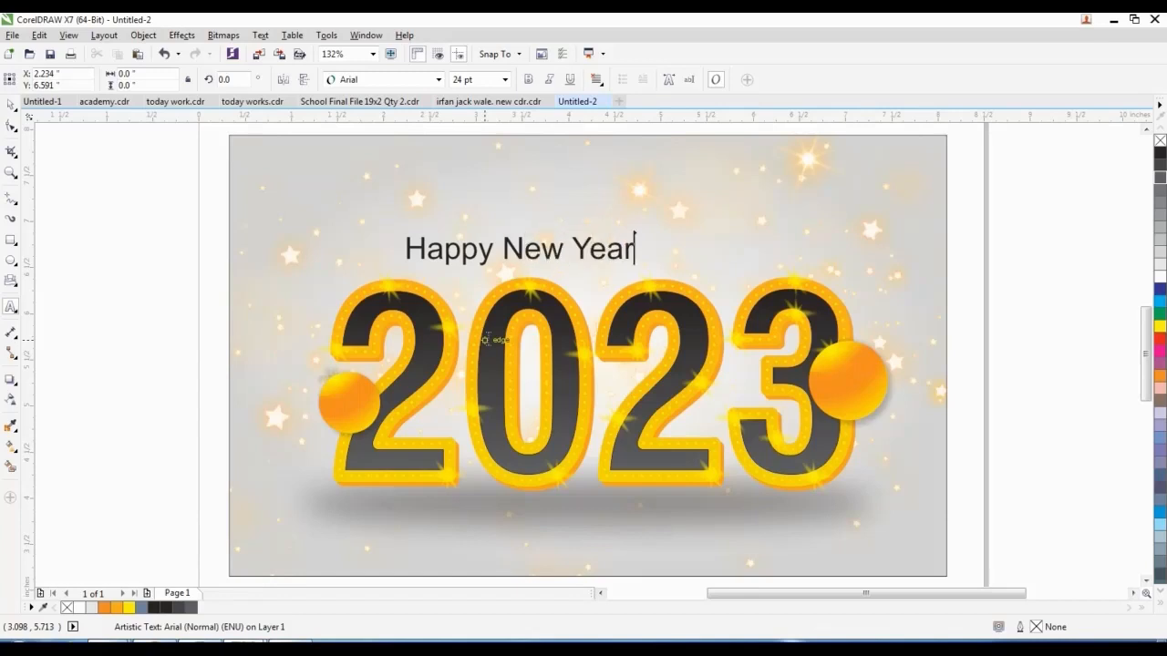
key("ctrl+space")
Set the greeting in the Ramadhan Mubarak font, enlarge it to about 77 pt and centre it horizontally on the background
left_click(441, 80)
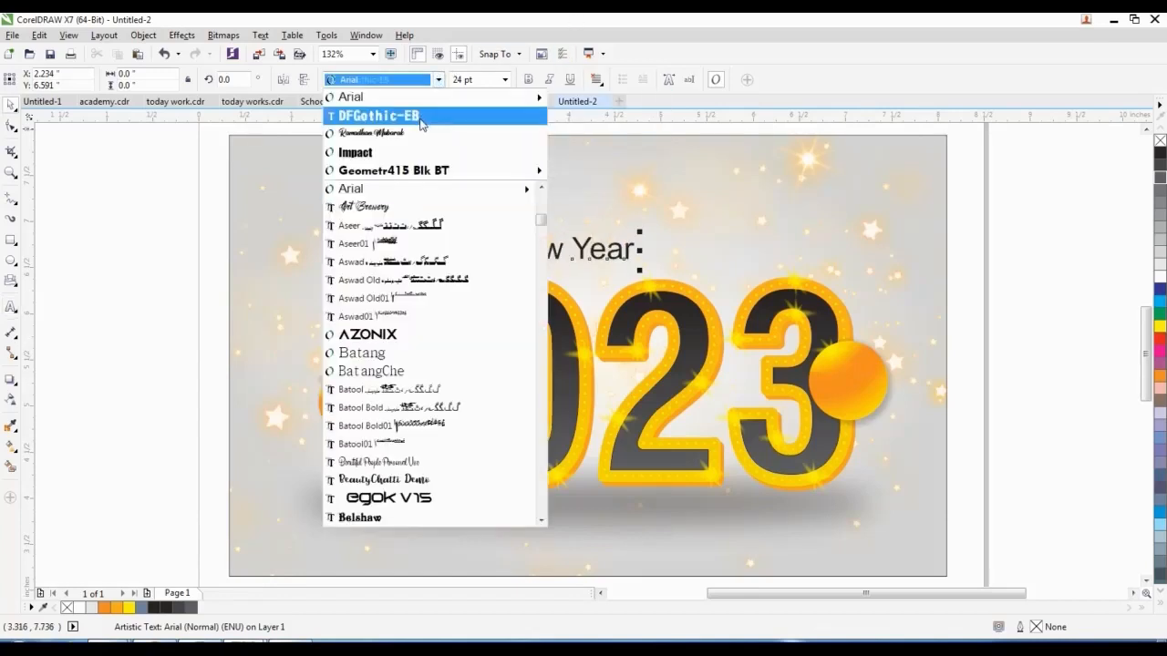
left_click(417, 115)
left_click_drag(569, 283, 682, 337)
left_click(686, 340, "shift")
key("c")
left_click(717, 334, "shift")
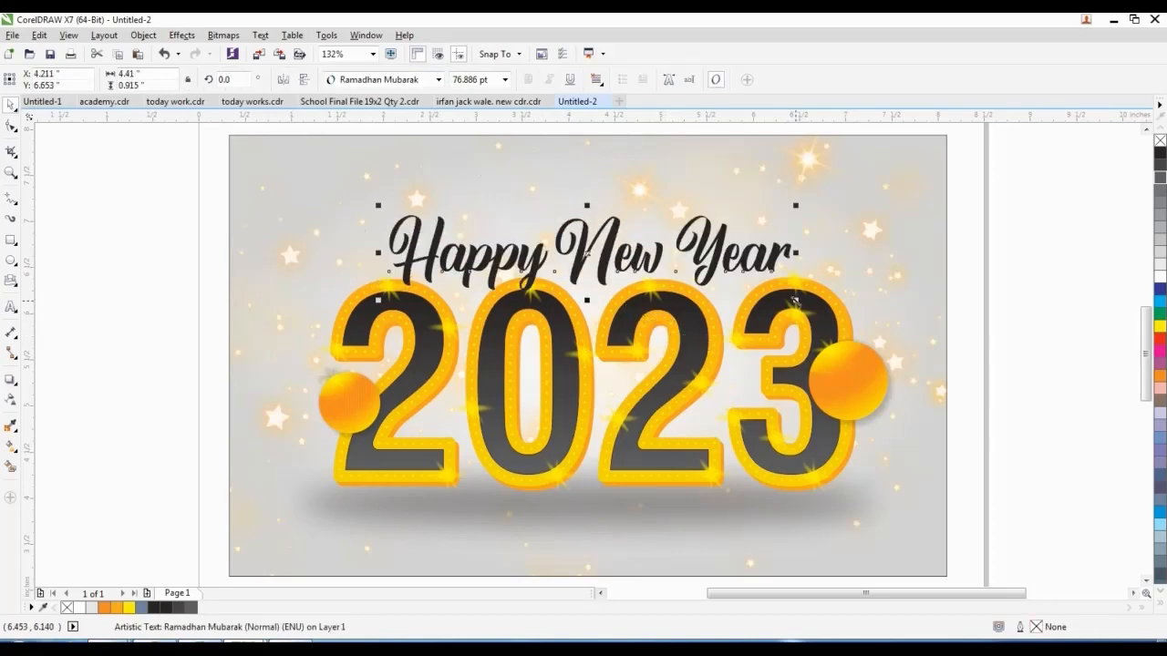
Enlarge the greeting to about 88 pt, lower it onto the digits' top edge and place it behind the digits
left_click_drag(796, 300, 824, 313)
left_click_drag(789, 261, 789, 274)
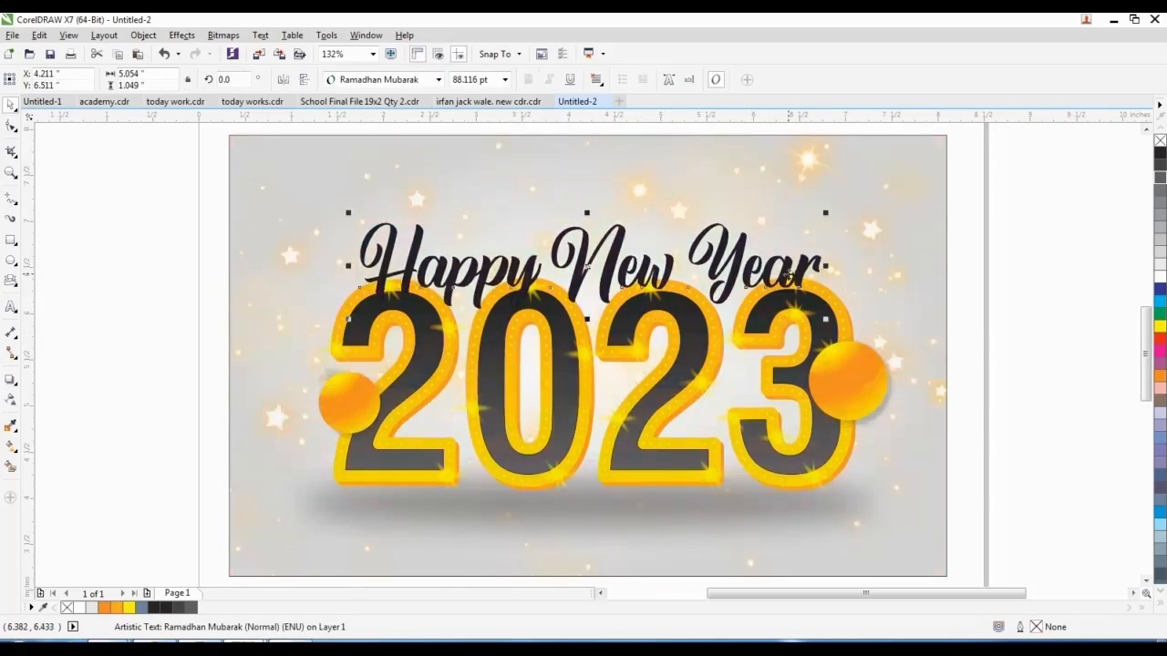
key("ctrl+z")
left_click(916, 221, "shift")
key("shift+Page_Down")
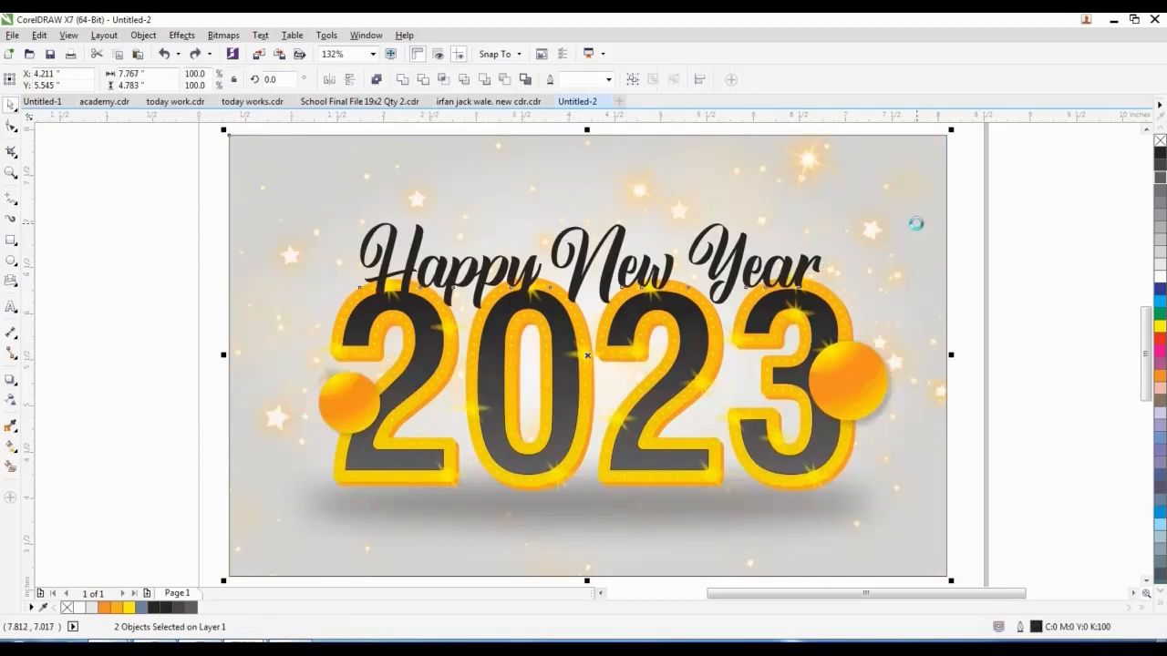
left_click(912, 273, "shift")
Raise the greeting slightly, enlarge it to about 94 pt and fine-tune its position above the digits
key("Up")
key("Up")
key("Up")
key("Up")
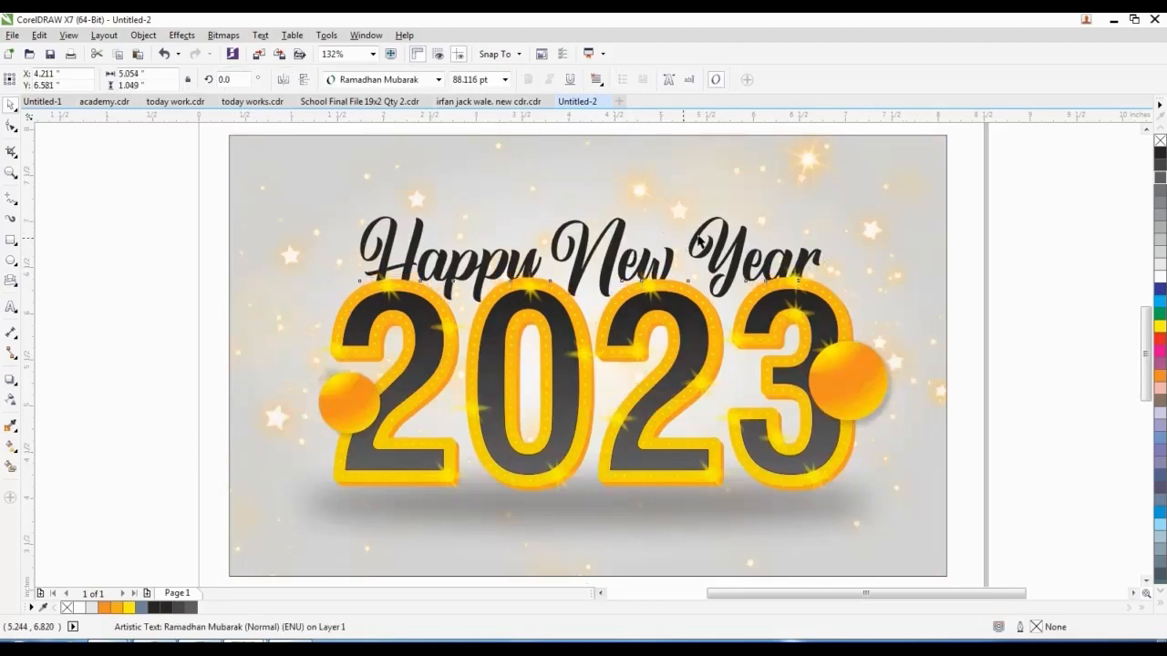
left_click_drag(828, 206, 840, 201)
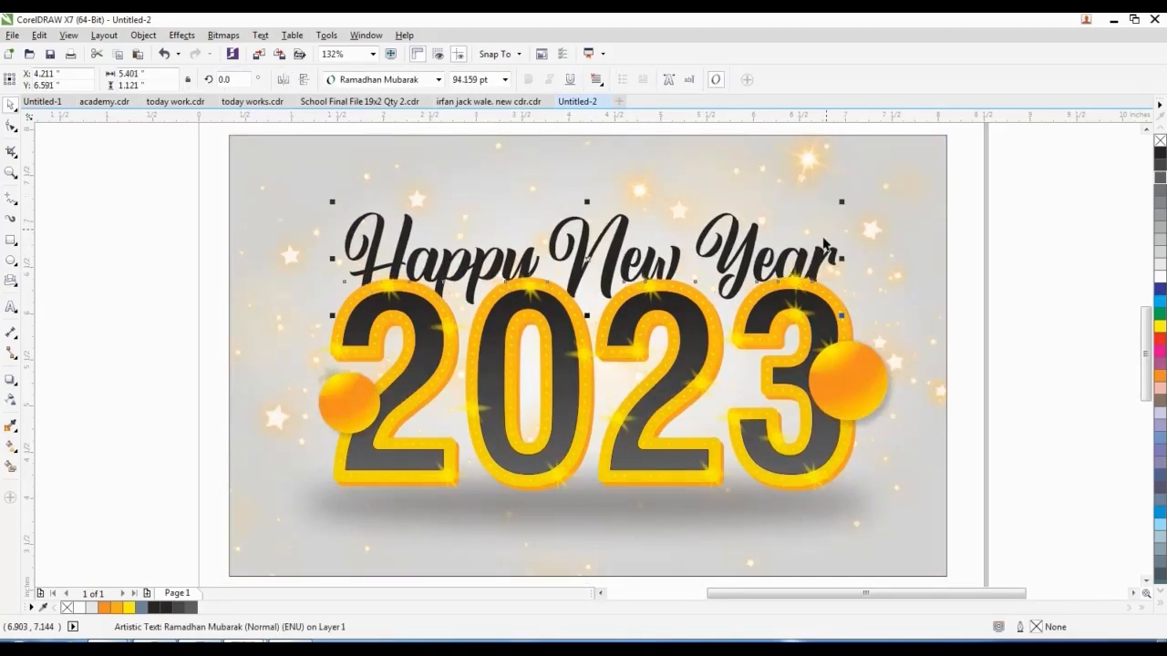
key("Right")
key("Down")
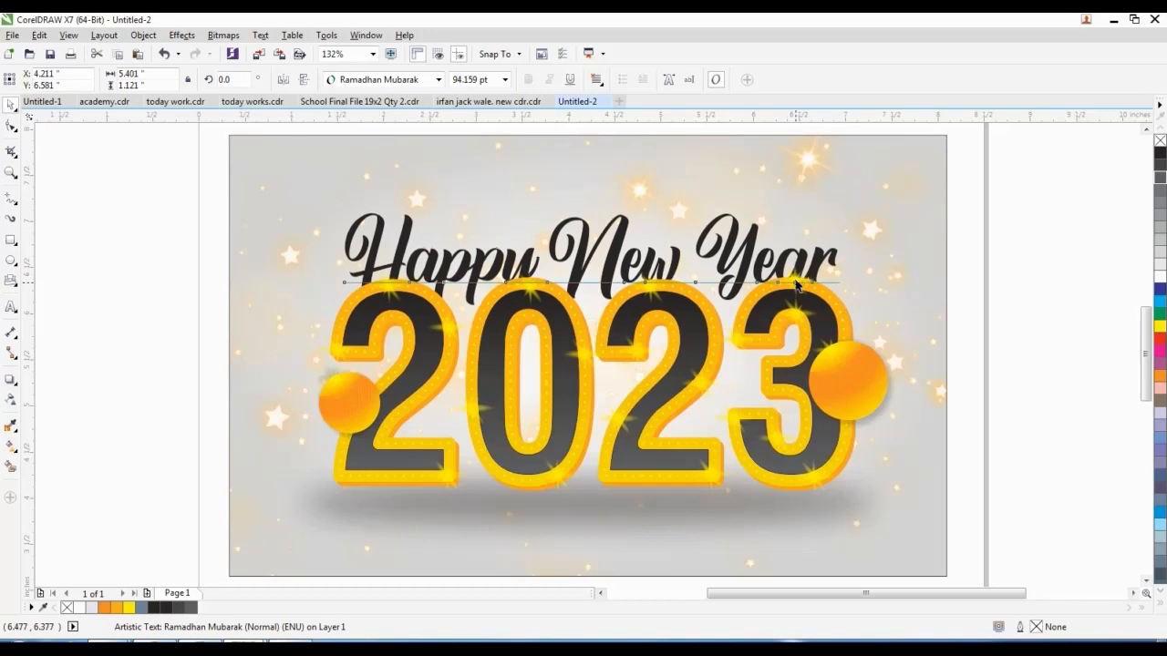
key("Up")
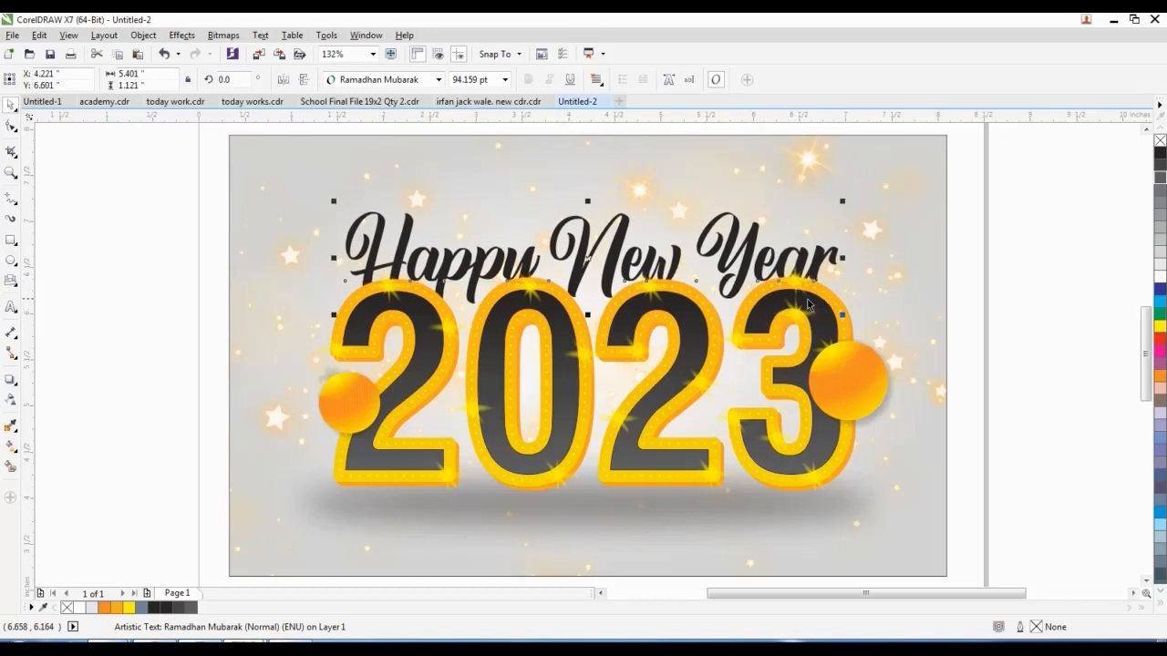
Try to bring the 2023 digit group to the front of the other objects
left_click(808, 305)
key("Up")
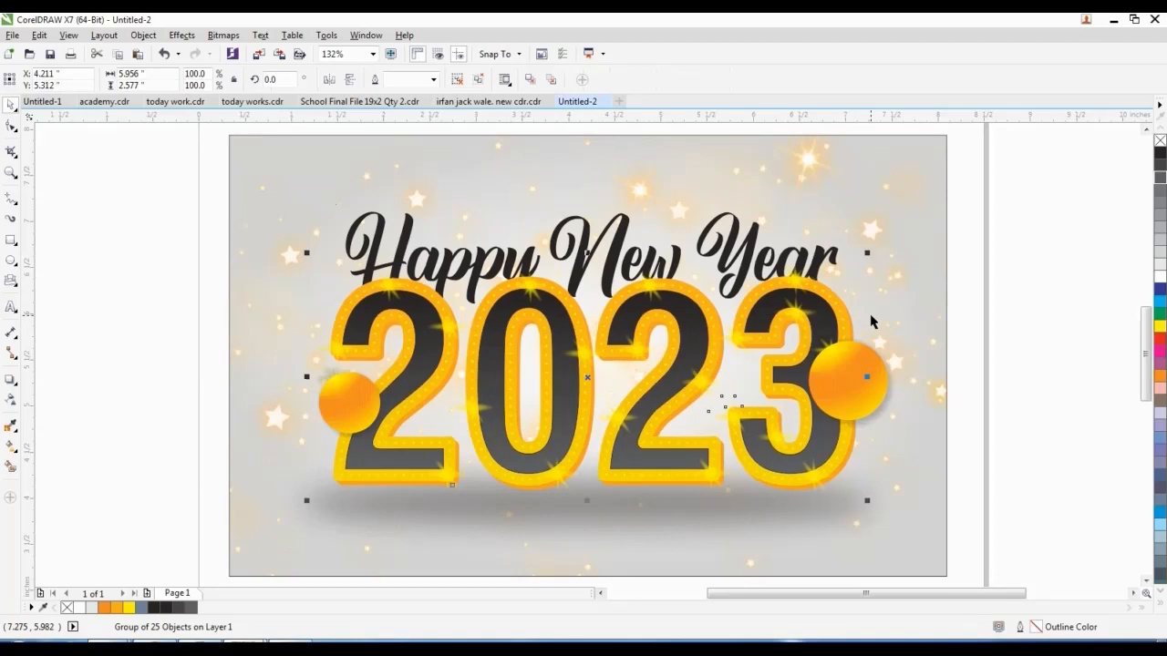
key("shift+Page_Up")
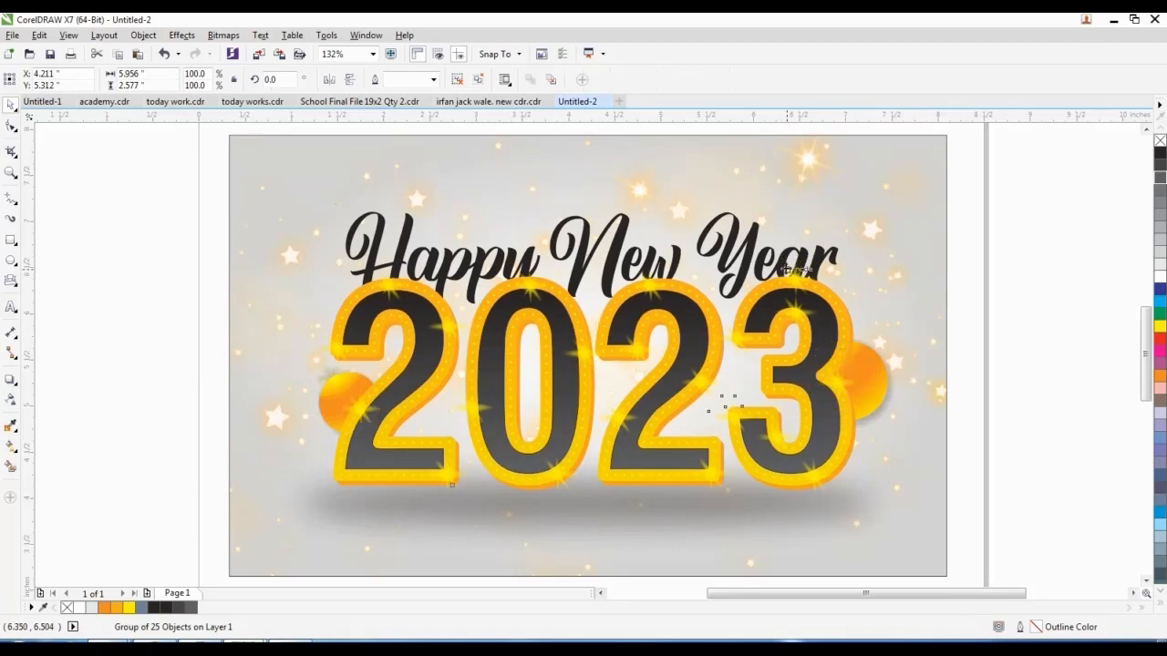
key("ctrl+z")
Give the greeting a yellow 2 pt outline with round corners and caps, placed behind the fill
left_click(789, 262)
left_click(789, 261)
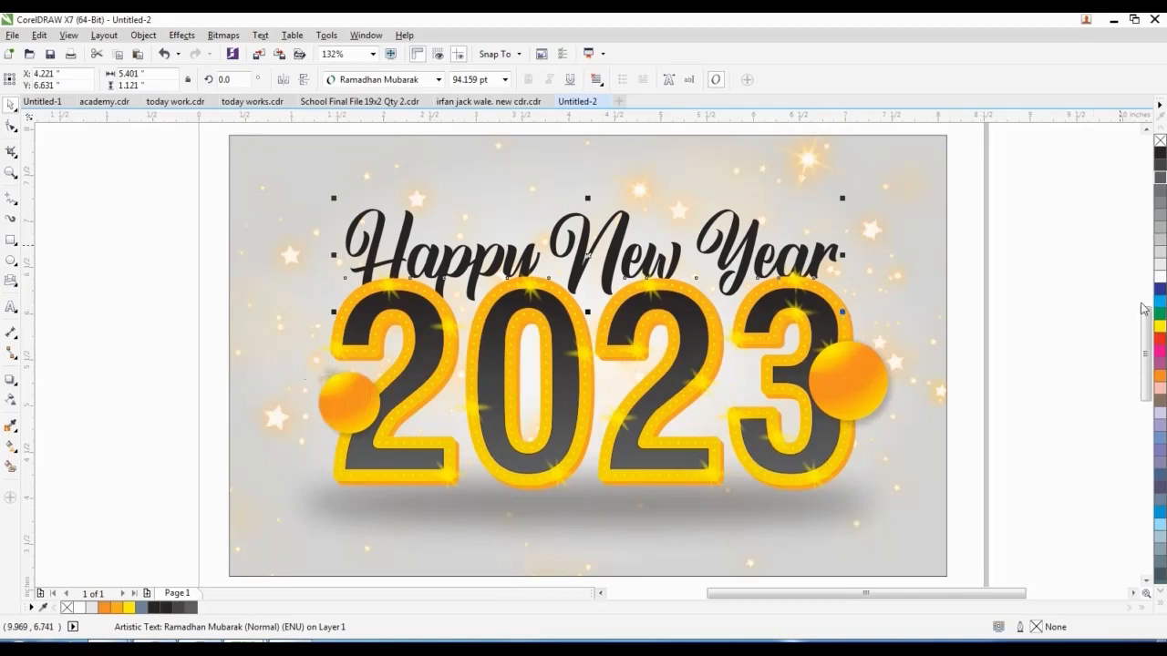
right_click(1159, 325)
key("F12")
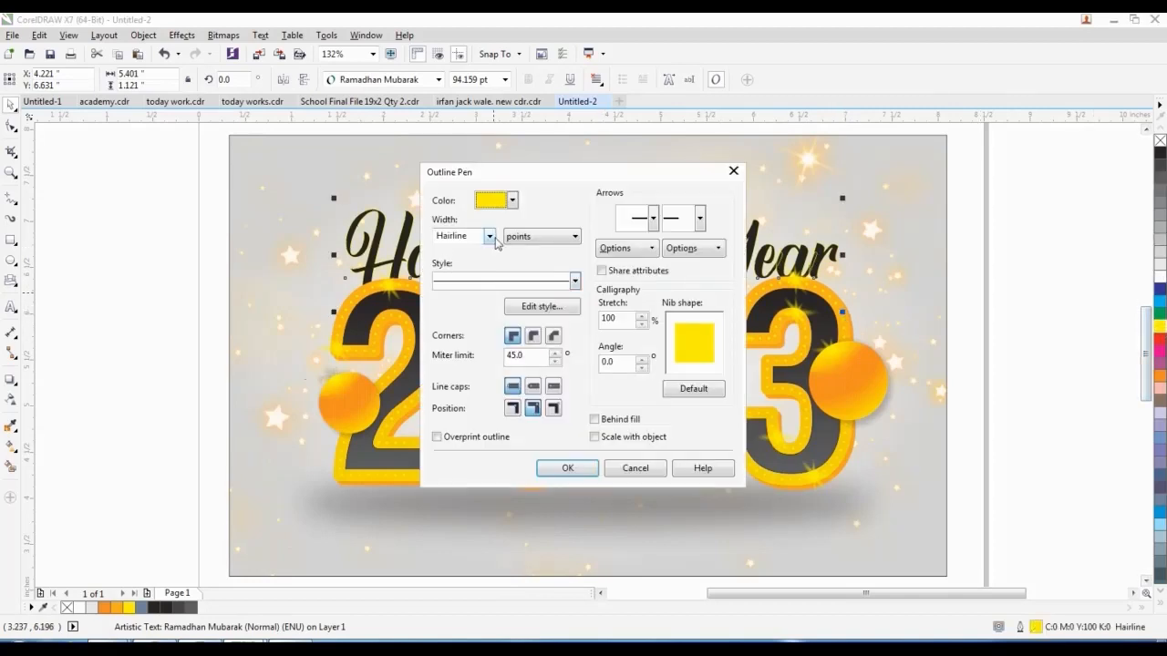
left_click(491, 237)
left_click(445, 317)
left_click(533, 335)
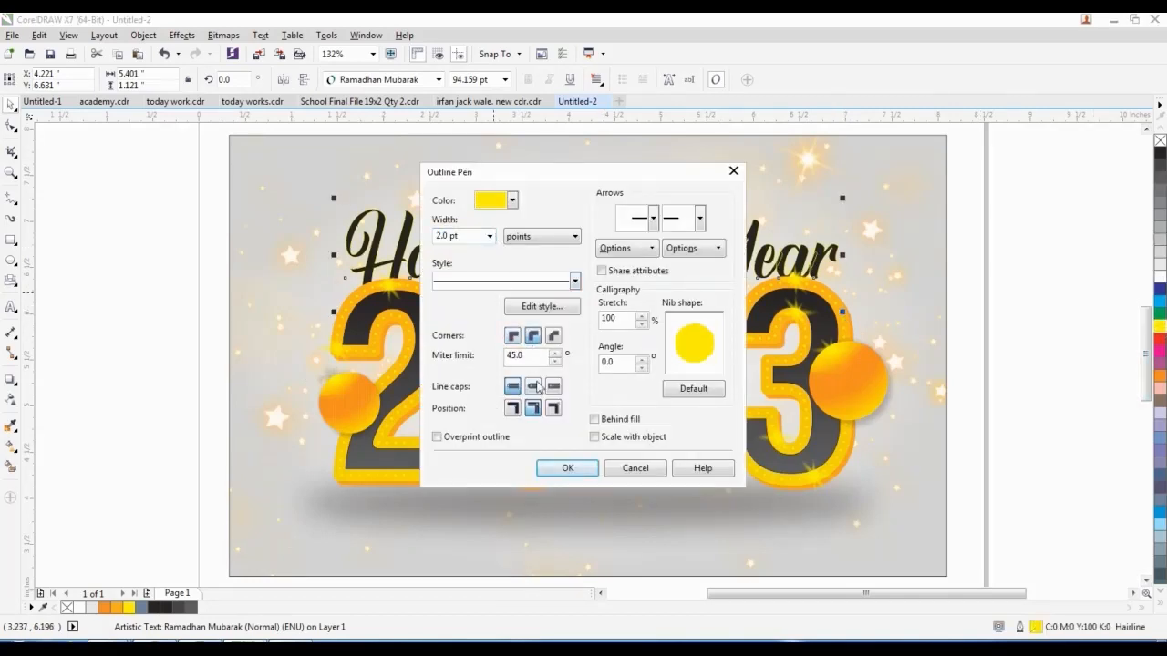
left_click(533, 386)
left_click(567, 468)
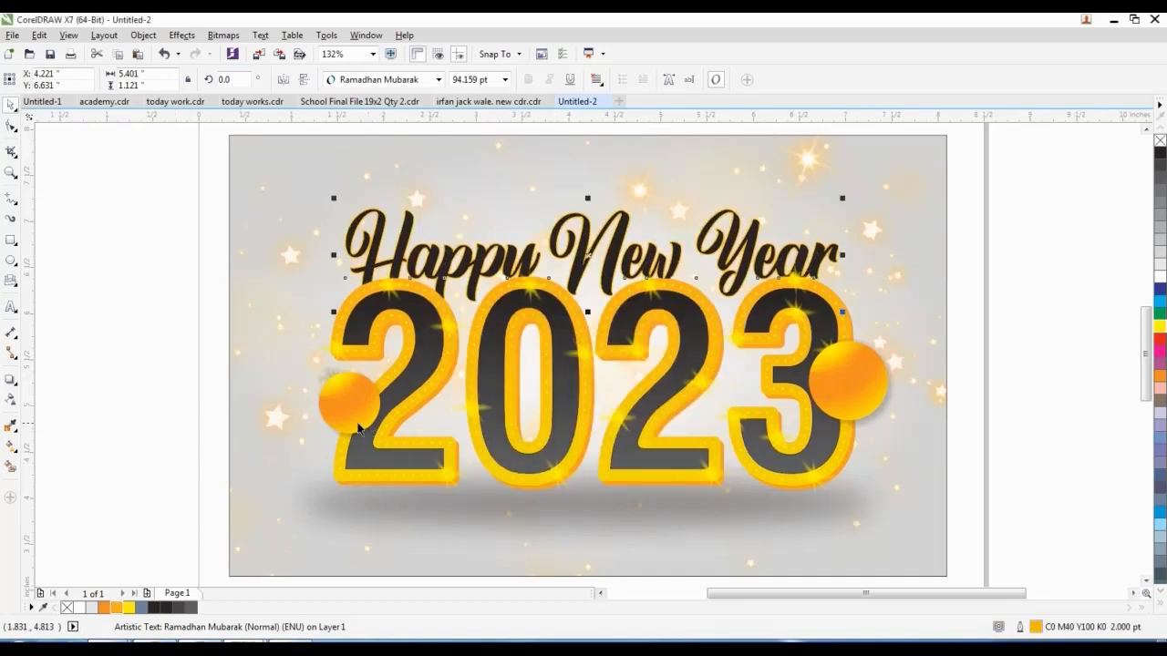
Colour the greeting's outline with the document's yellow and set its width to 3 pt
right_click(130, 609)
key("F12")
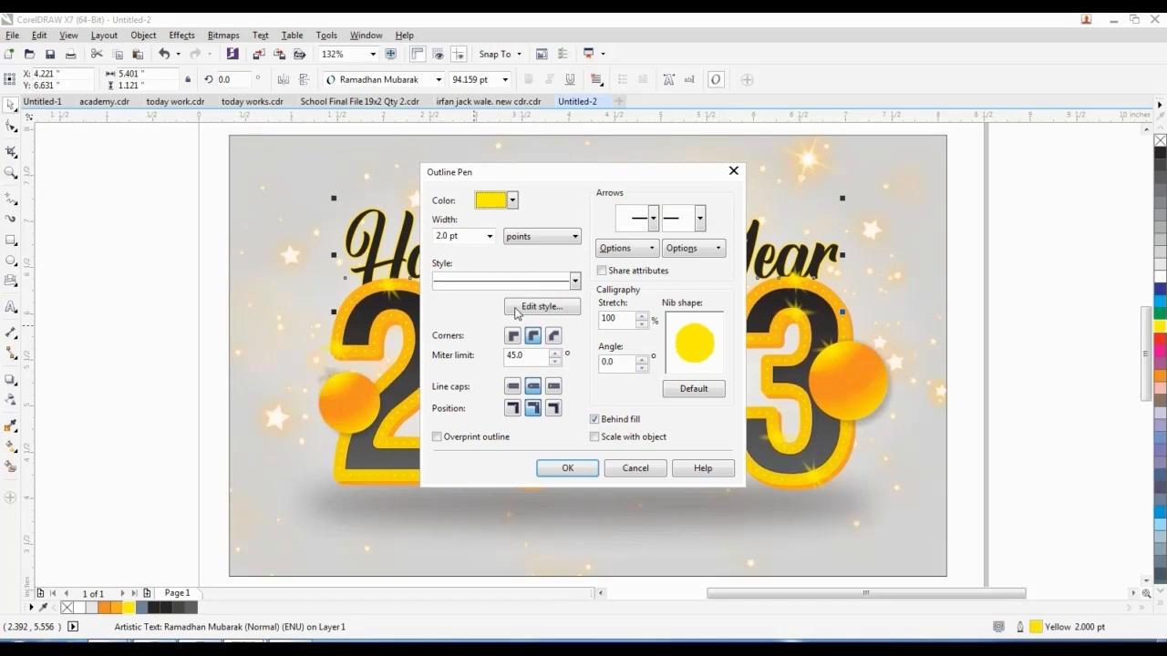
double_click(465, 241)
type("3")
key("Return")
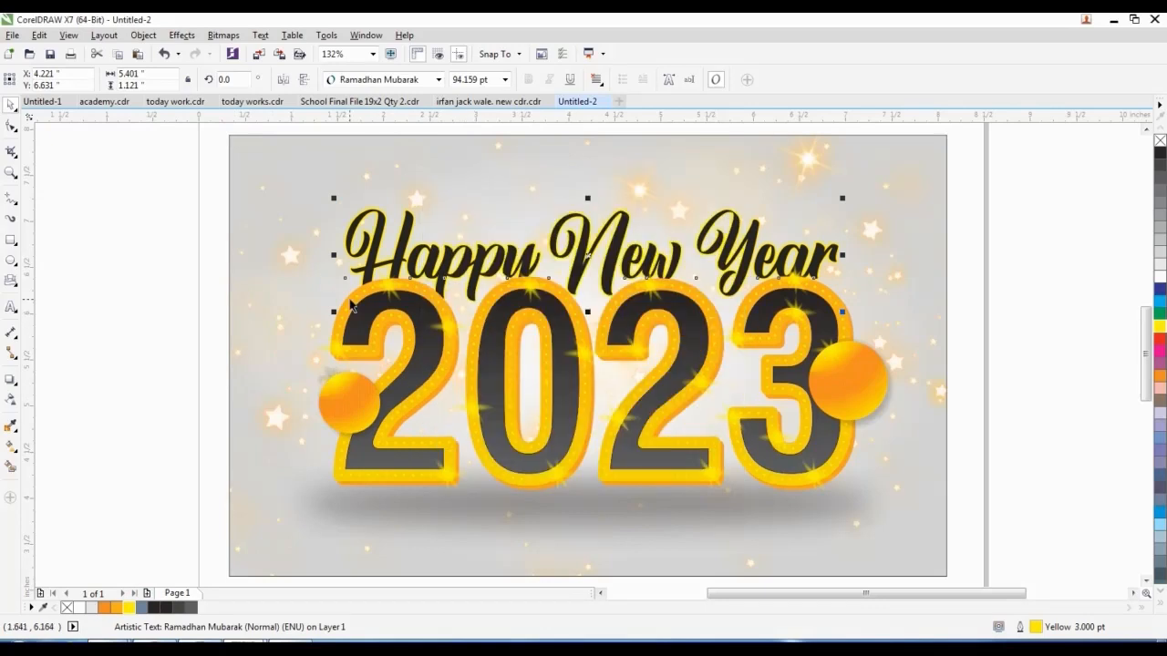
Convert the greeting lettering to curves and turn it into a 600 dpi CMYK bitmap
key("ctrl+q")
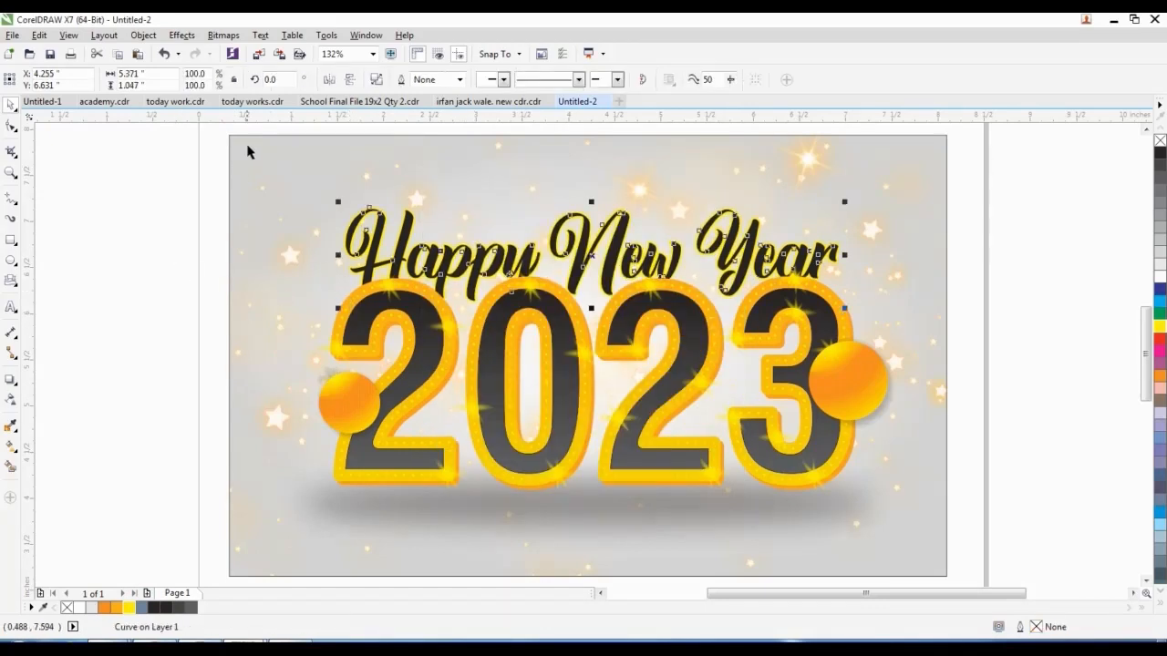
left_click(224, 35)
left_click(239, 52)
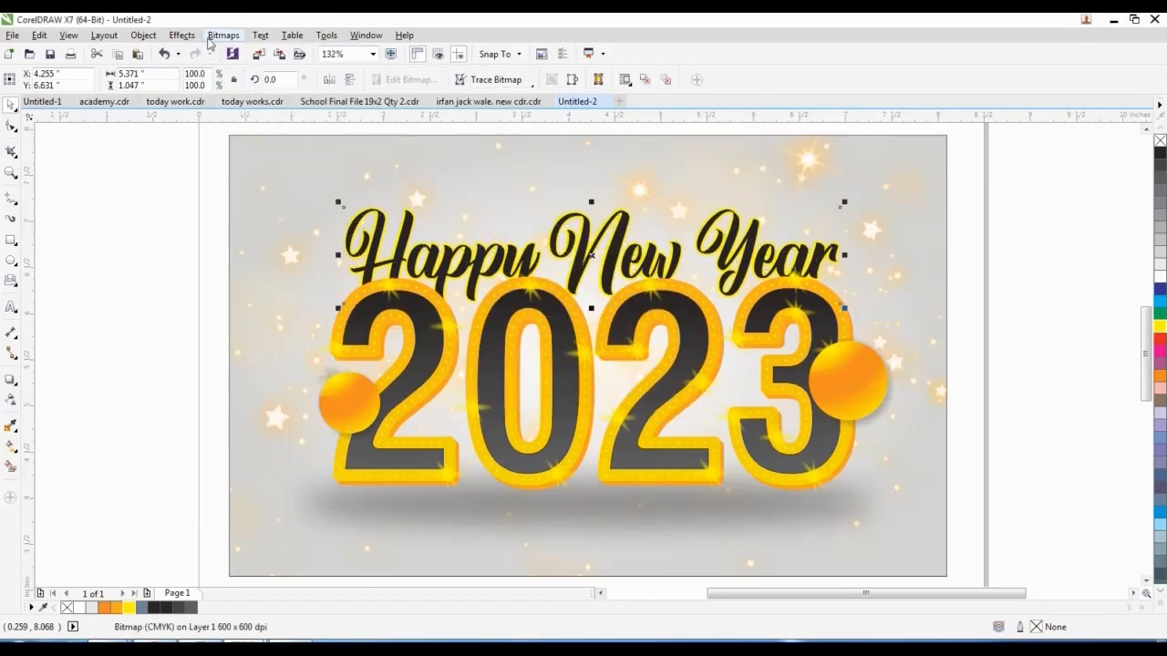
Apply a Gaussian blur with a radius of 51 pixels to the greeting bitmap to give it a soft yellow glow
left_click(224, 34)
mouse_move(273, 349)
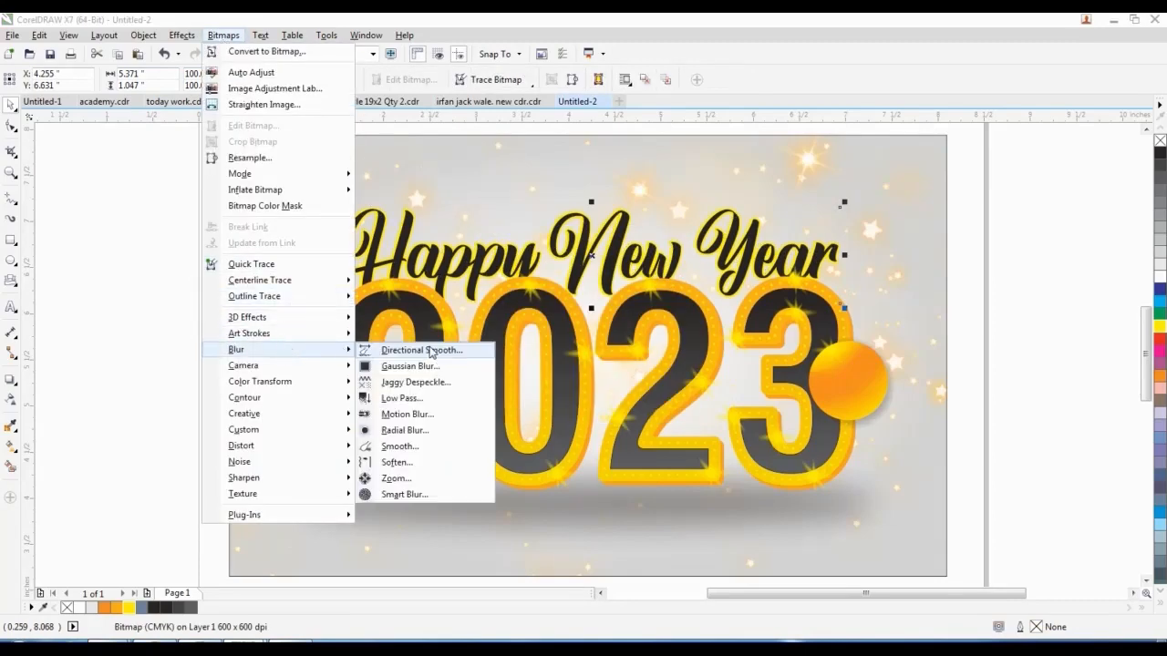
left_click(451, 368)
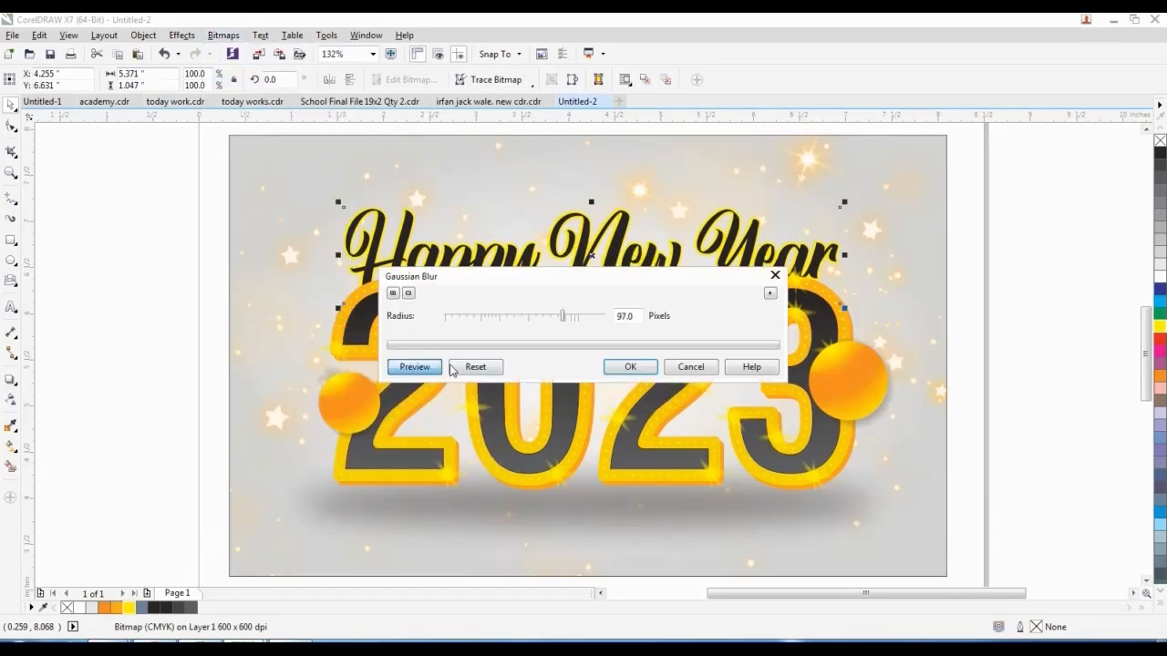
left_click(490, 320)
left_click_drag(523, 282, 519, 392)
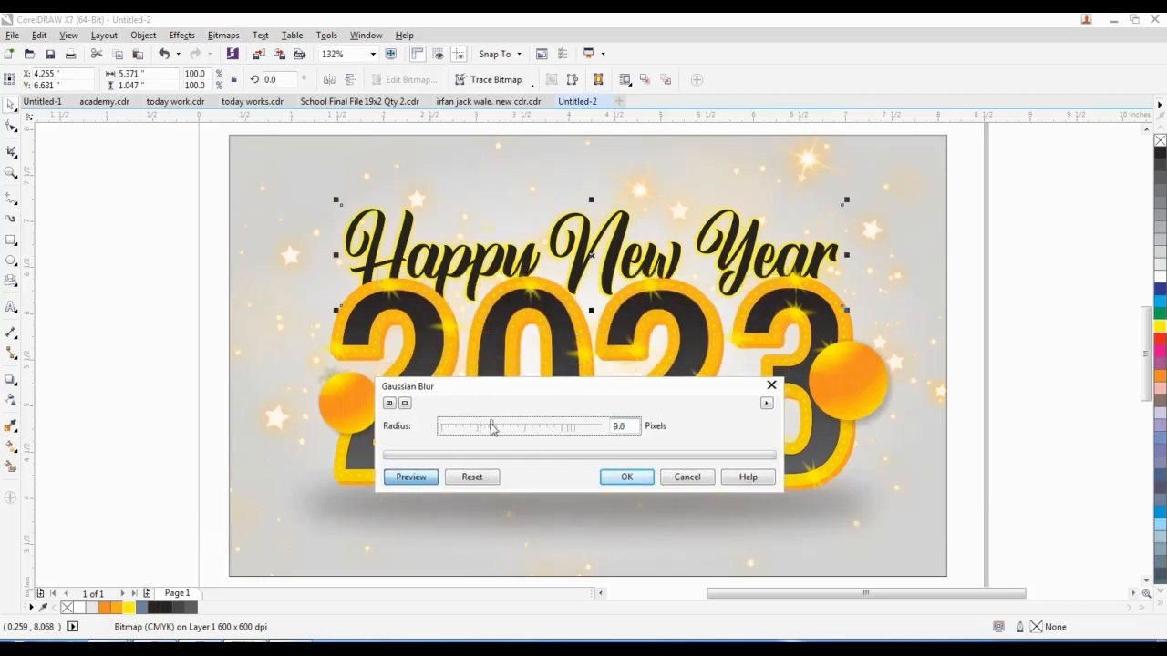
left_click_drag(492, 429, 499, 429)
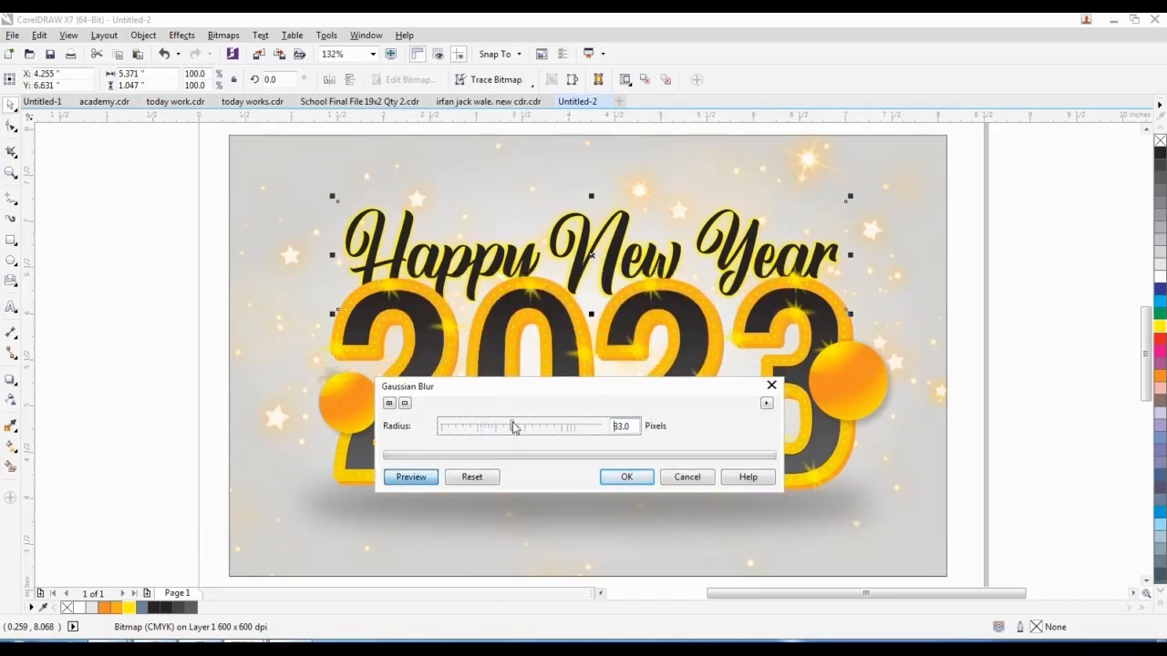
left_click_drag(528, 427, 527, 428)
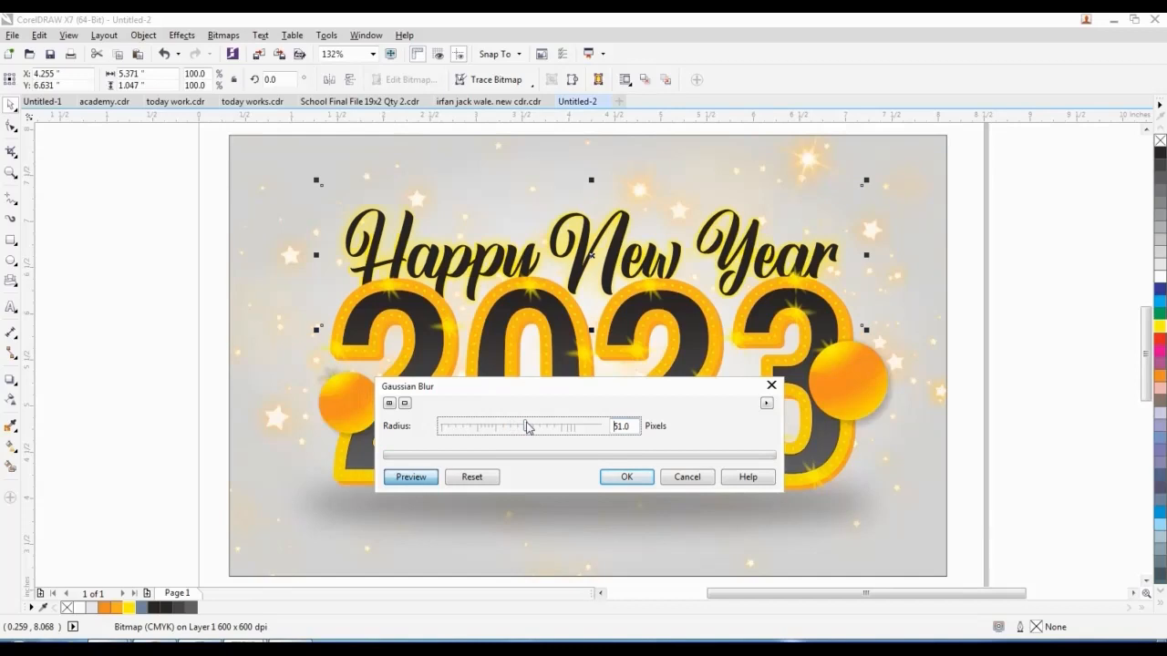
left_click(617, 476)
Deselect the greeting, select the soft shadow beneath the digits, and preview the whole design full screen
left_click(119, 391)
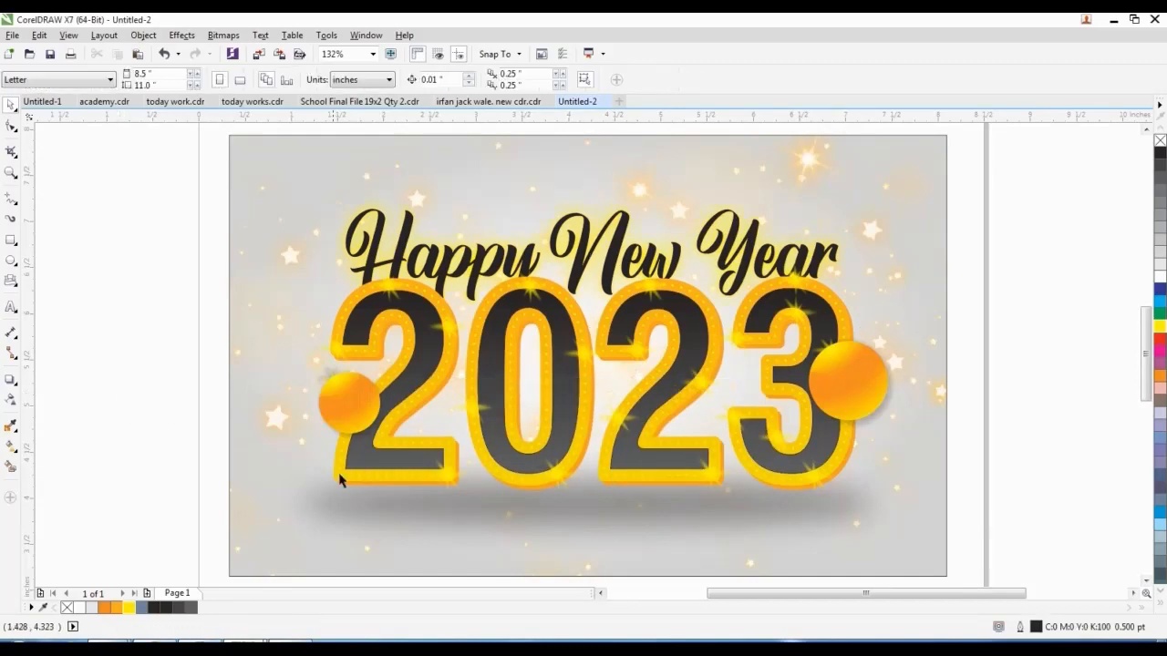
left_click(377, 501)
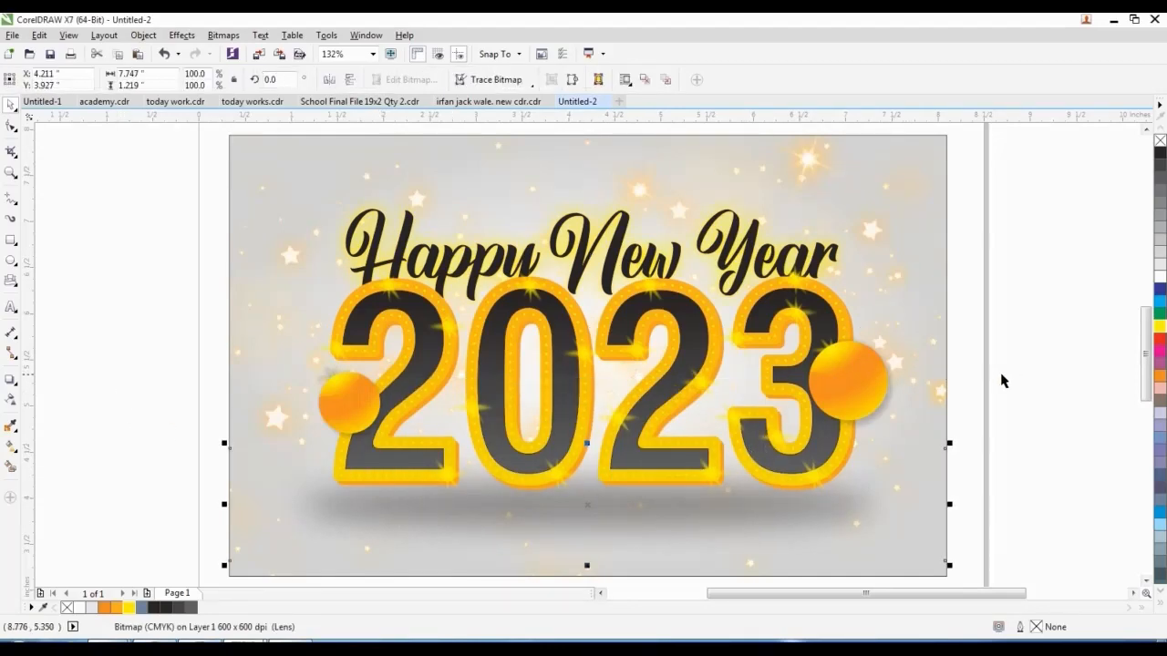
key("F9")
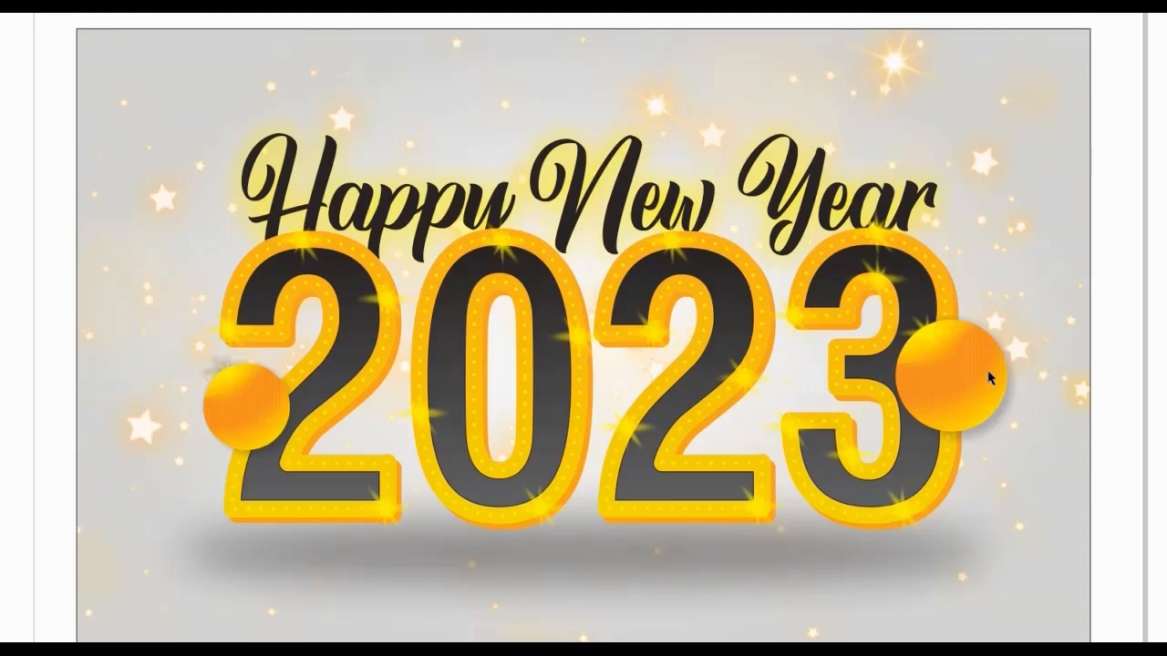